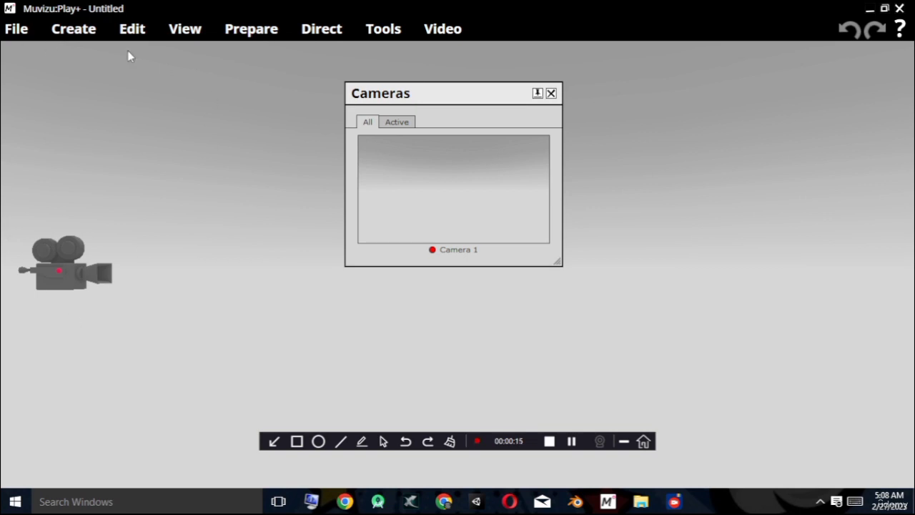
Reposition the floating Cameras window in the workspace, away from the Camera 1 model.
drag(446, 94, 456, 161)
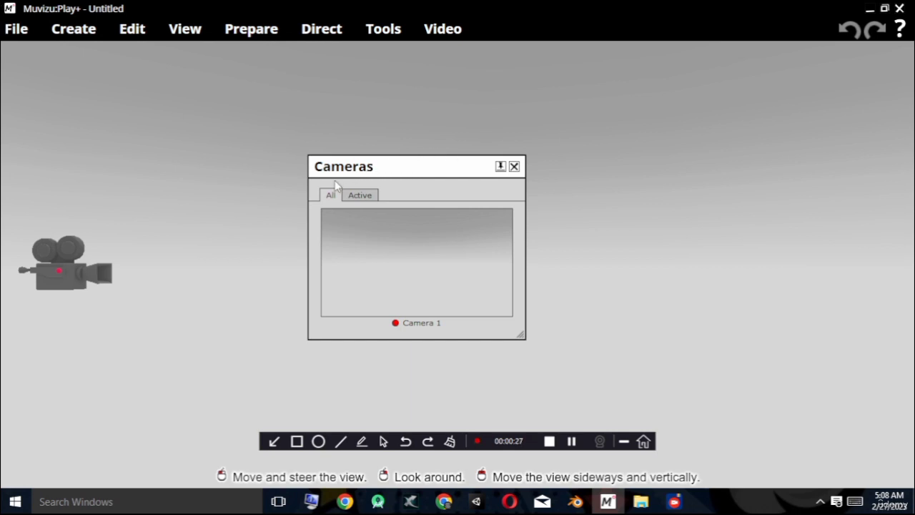
drag(388, 169, 245, 146)
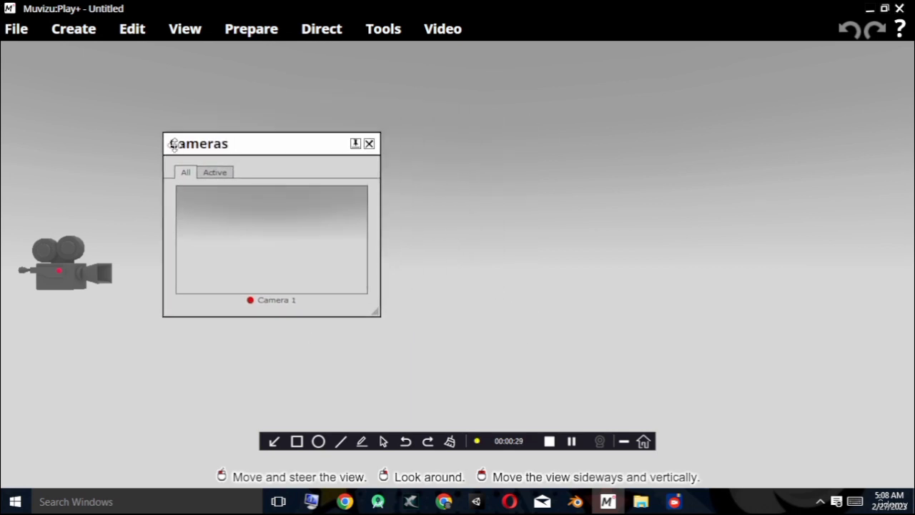
drag(183, 145, 388, 134)
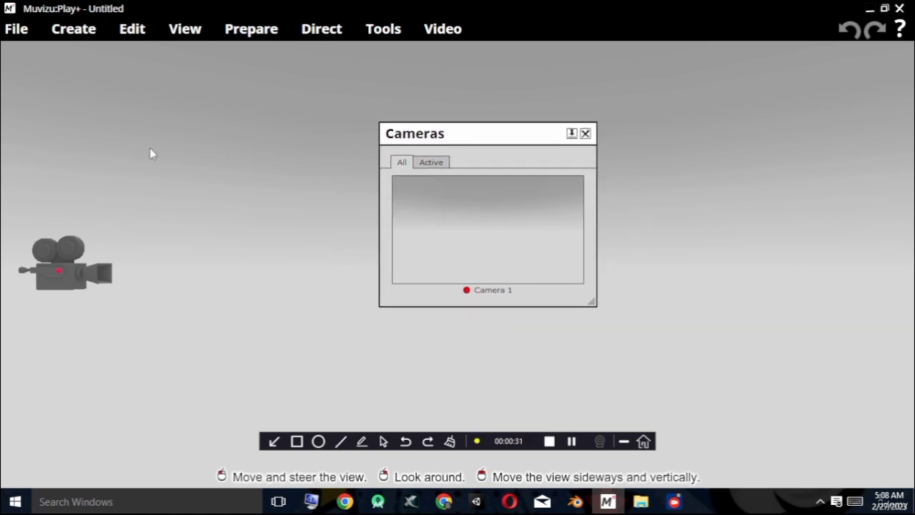
Select Camera 1 in the scene, turn it slightly and move it closer to the middle of the set.
click(59, 273)
right_drag(59, 271, 59, 272)
drag(59, 272, 149, 266)
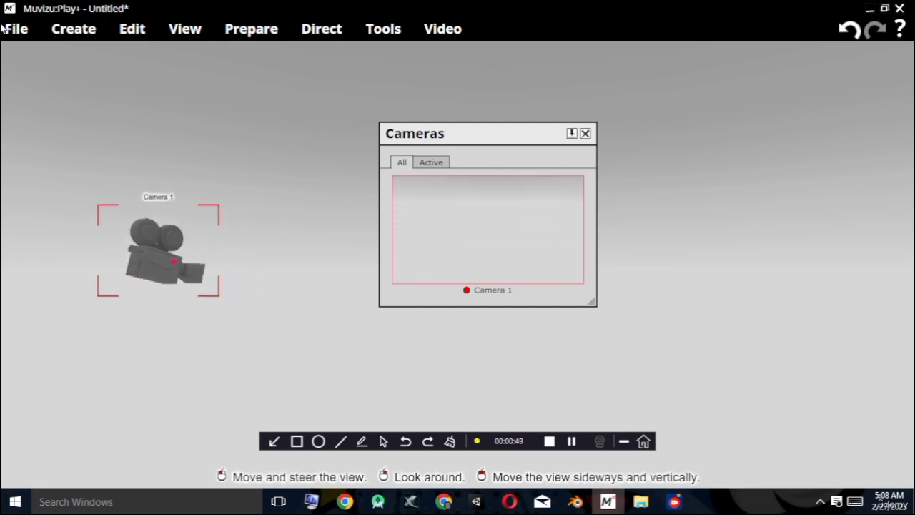
Open the object creation library, clear its search text and show the Abstract category.
click(16, 28)
mouse_move(63, 31)
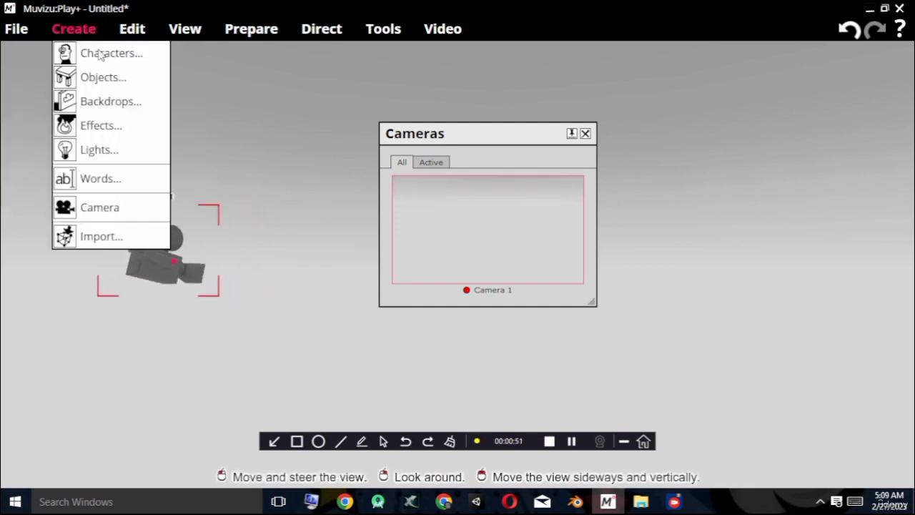
click(89, 75)
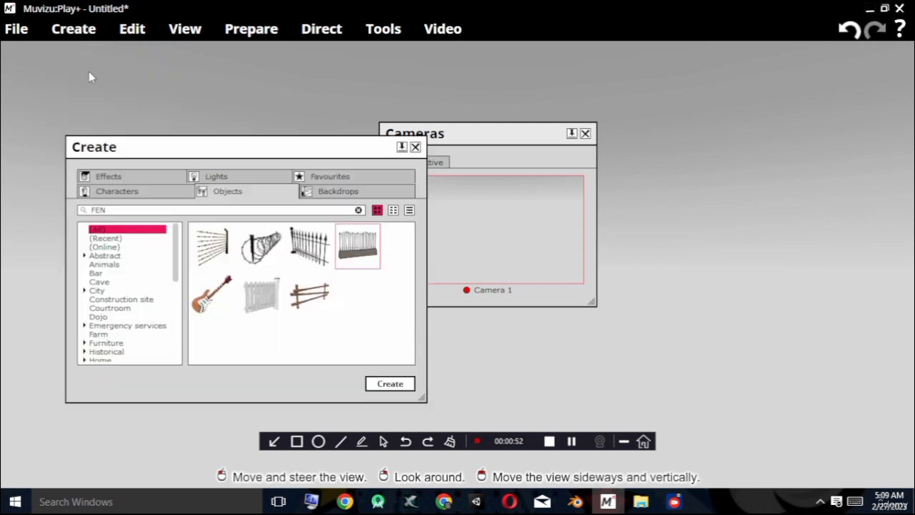
click(106, 256)
double_click(109, 210)
key(BackSpace)
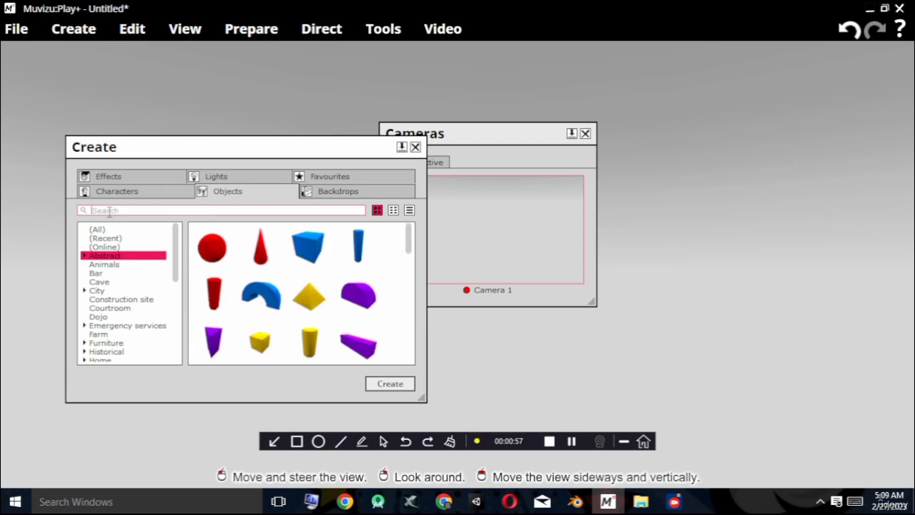
Add the purple half-round block and the red ball from the Abstract objects to the scene.
click(305, 243)
drag(334, 147, 263, 105)
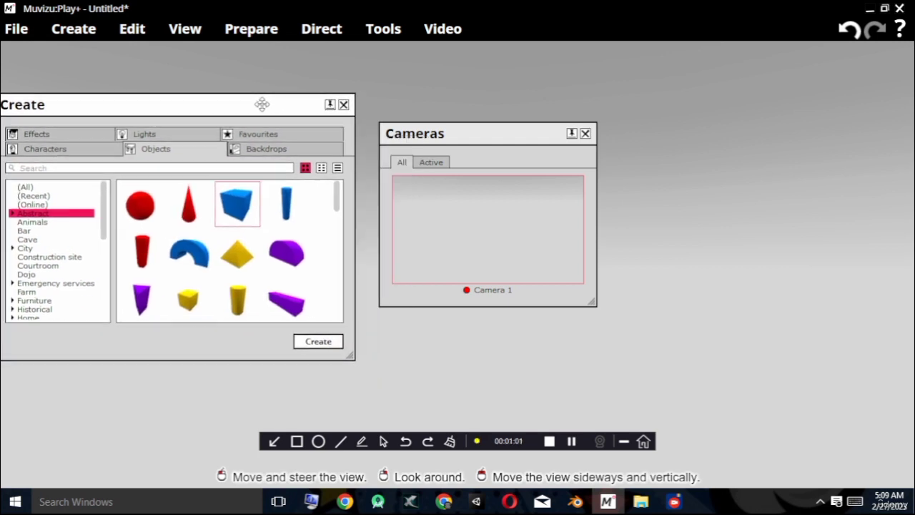
drag(437, 126, 596, 141)
click(303, 254)
double_click(304, 255)
double_click(140, 209)
Browse the object categories and examine the objects offered under Bar.
drag(153, 107, 258, 78)
scroll(152, 221, down, 7)
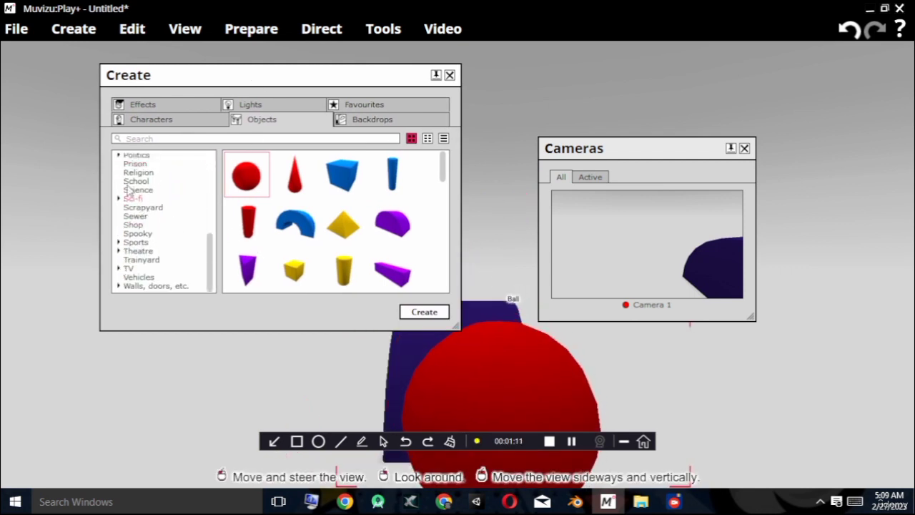
scroll(163, 205, up, 1)
scroll(154, 207, up, 8)
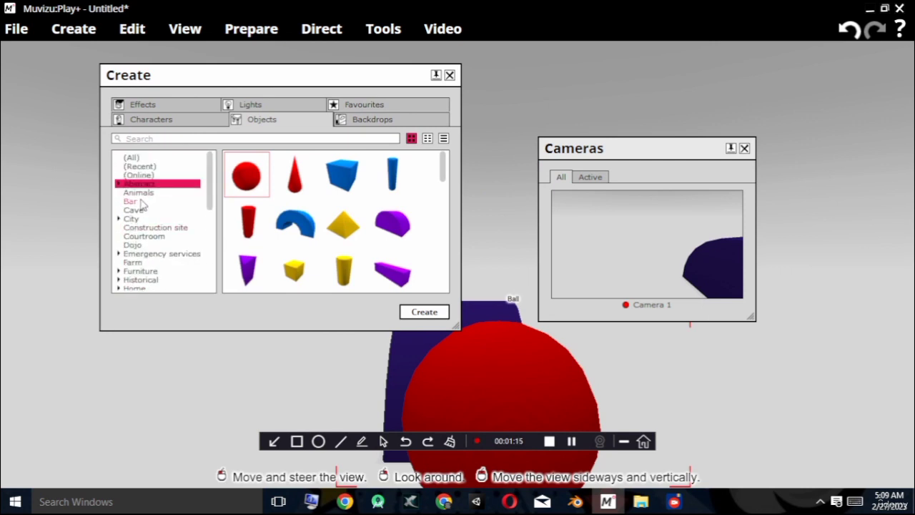
click(141, 203)
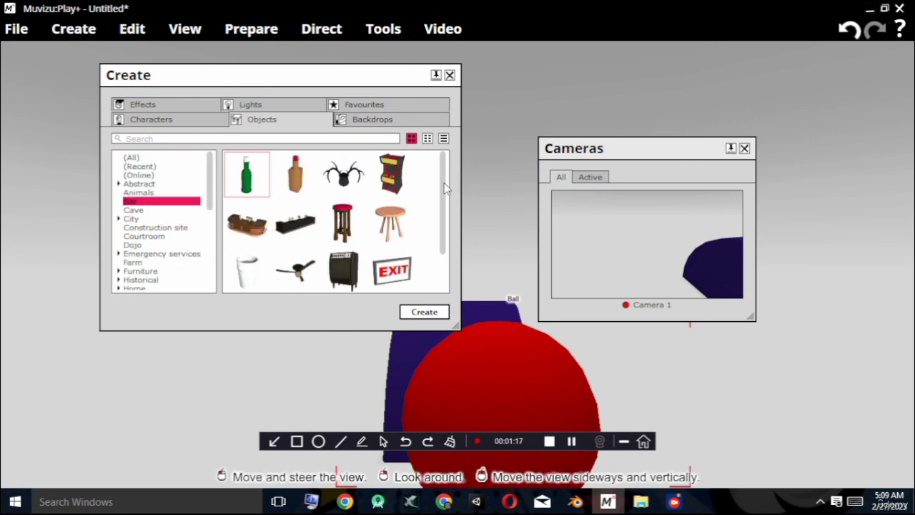
scroll(445, 188, down, 1)
drag(274, 82, 495, 107)
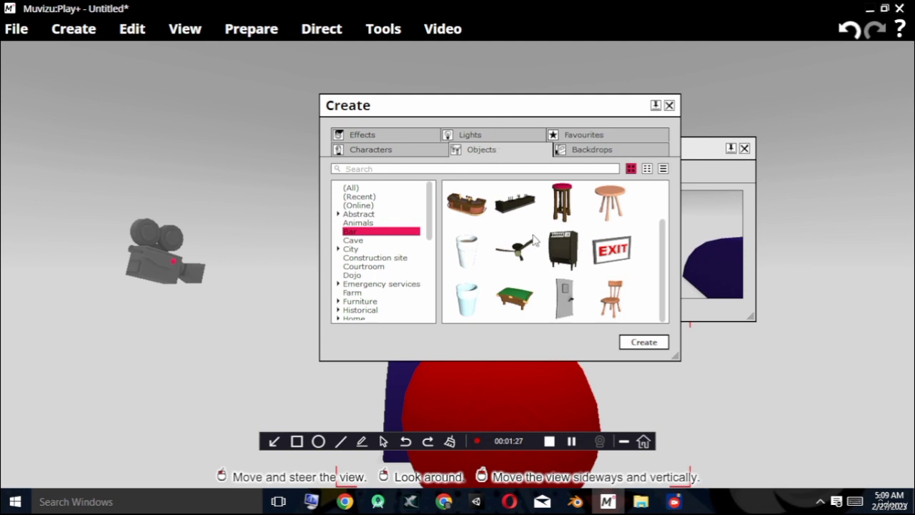
scroll(529, 246, up, 1)
scroll(525, 243, down, 1)
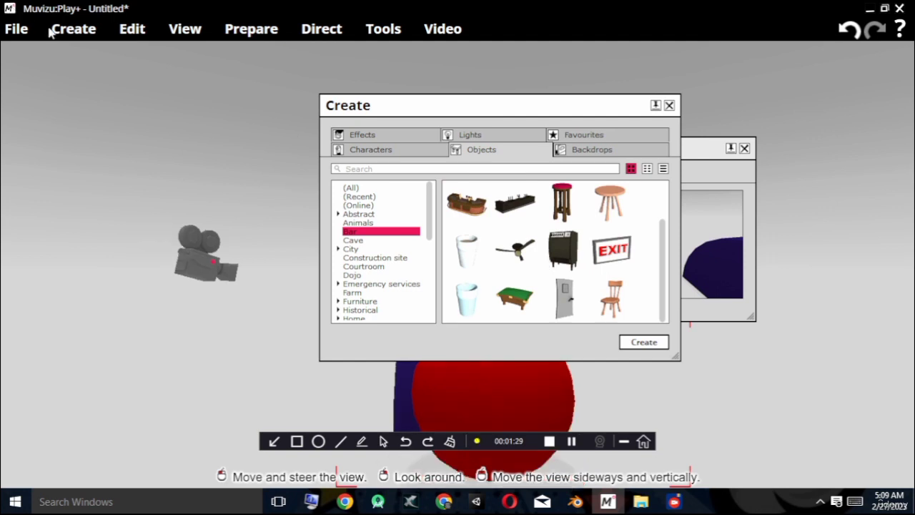
Examine the objects in the Emergency services category and reposition the Create window.
scroll(362, 236, down, 3)
click(362, 221)
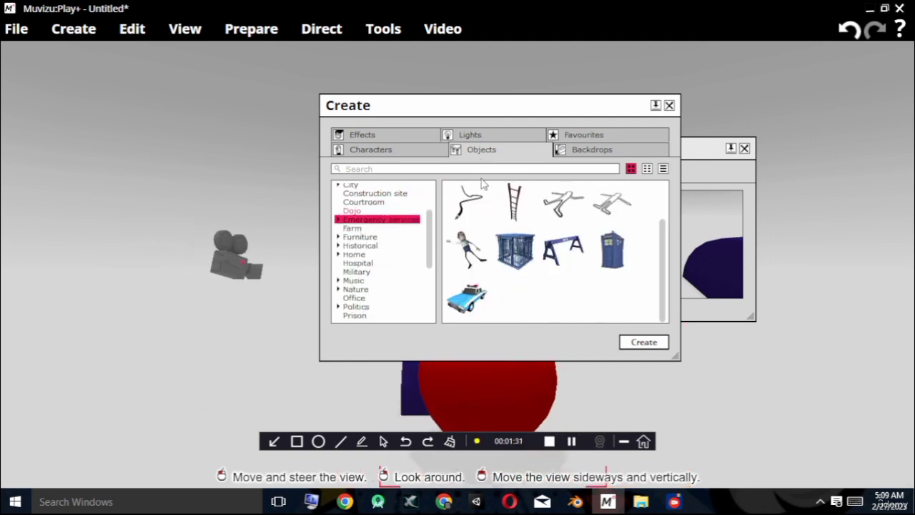
mouse_move(430, 242)
mouse_down()
mouse_move(428, 293)
mouse_move(429, 212)
mouse_move(438, 238)
mouse_up()
drag(514, 102, 442, 133)
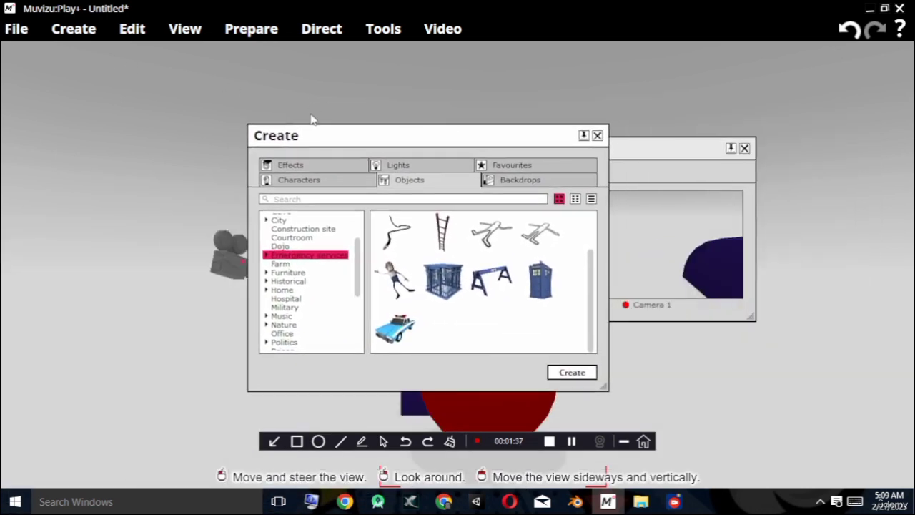
drag(378, 135, 405, 98)
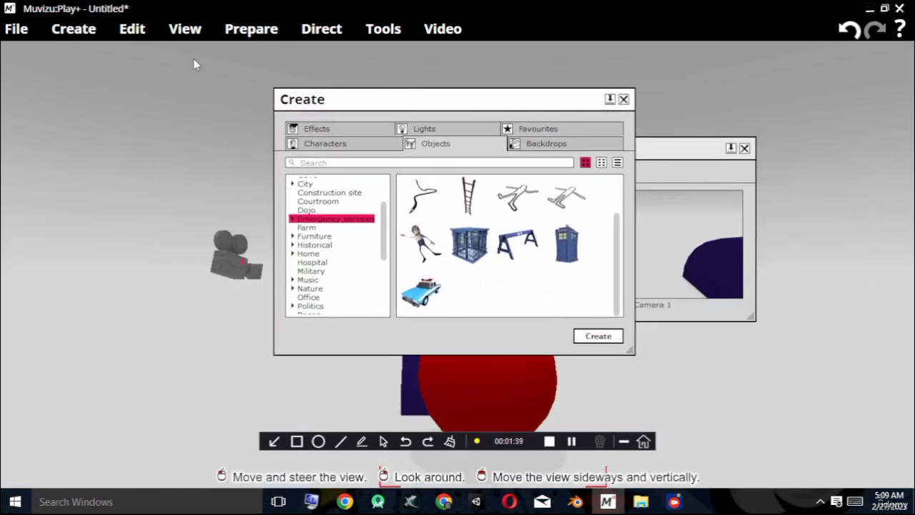
Open the program's Options and place the dialog beside the Create window.
click(18, 29)
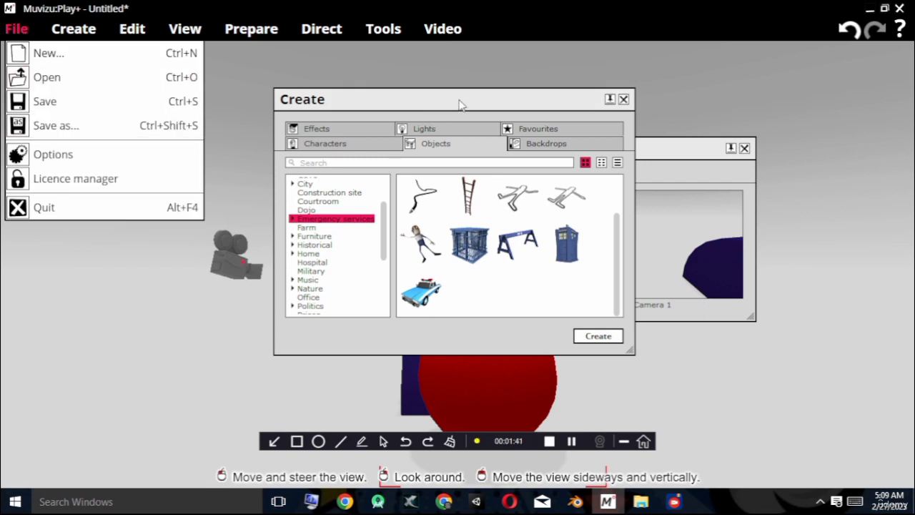
drag(461, 105, 491, 106)
click(15, 32)
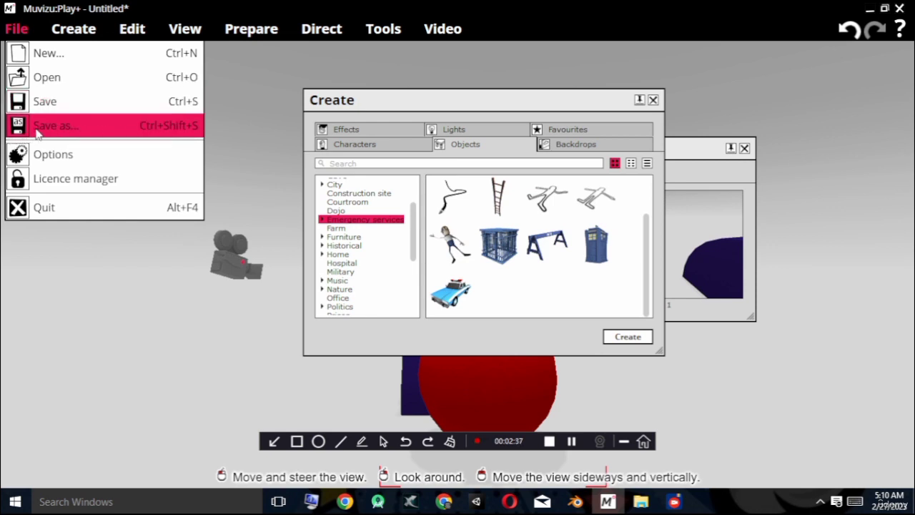
click(55, 161)
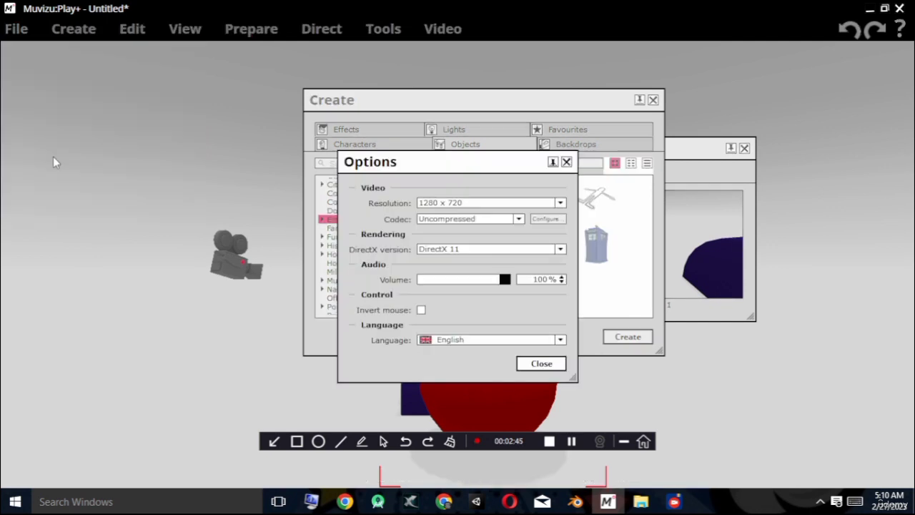
drag(415, 164, 150, 116)
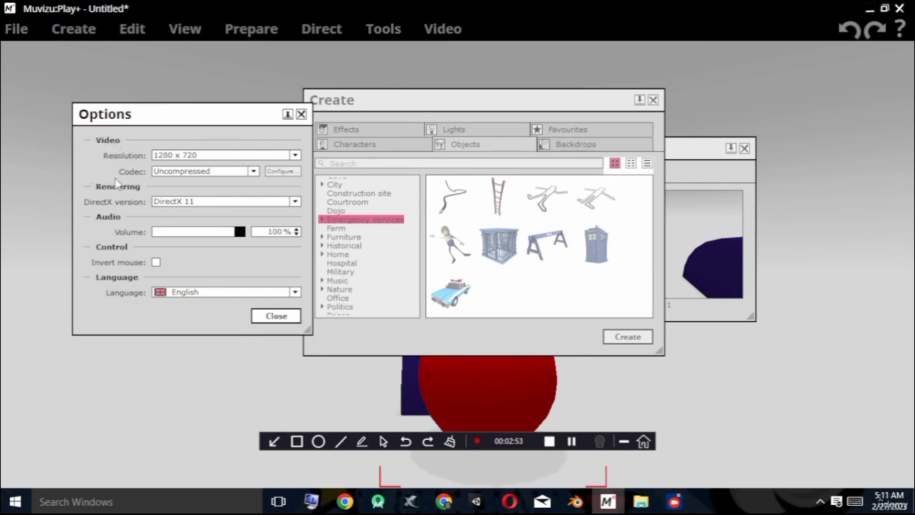
Examine the video resolutions offered in the Options dialog.
click(295, 155)
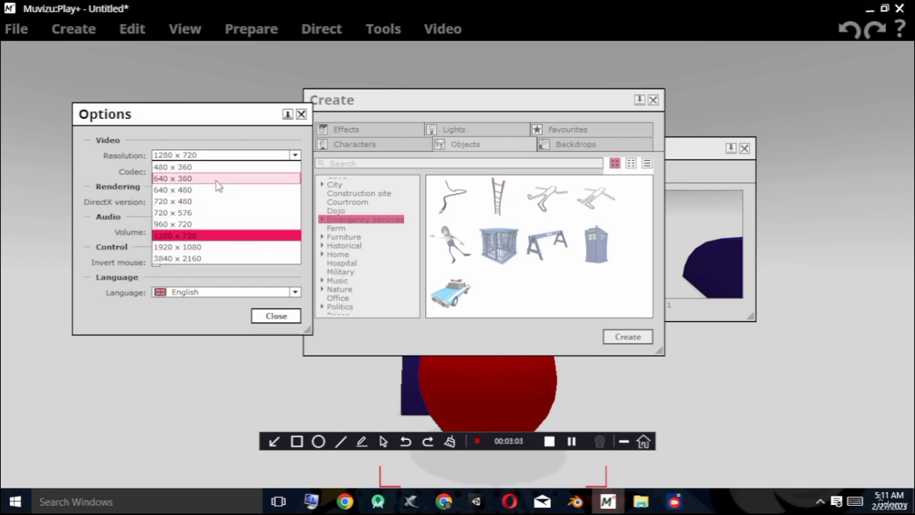
click(92, 167)
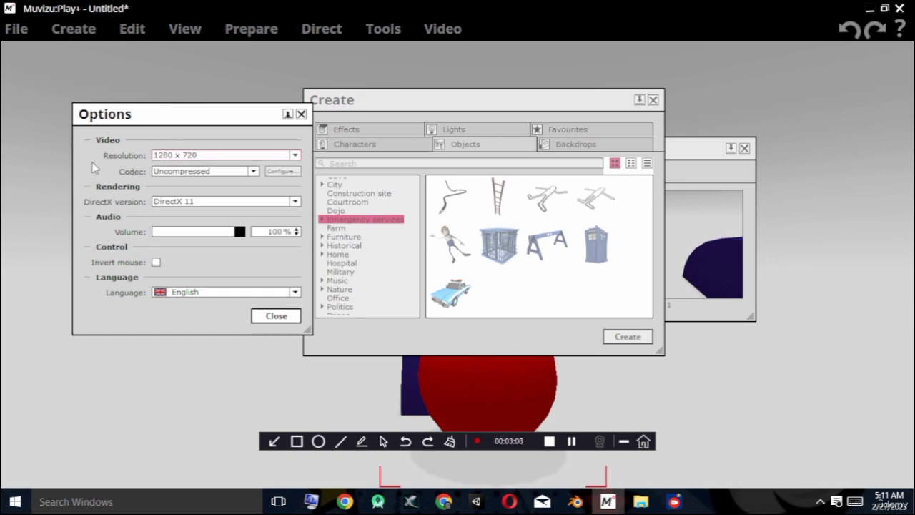
click(192, 155)
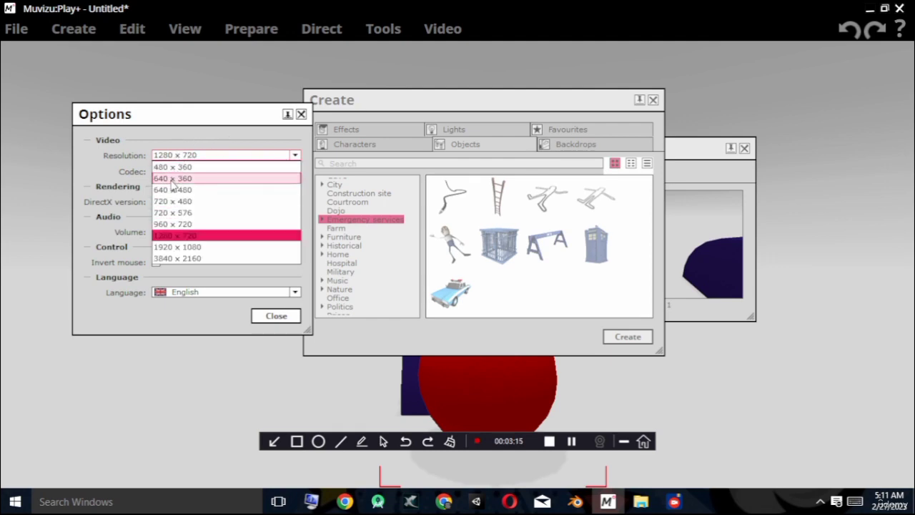
click(124, 130)
drag(138, 117, 114, 92)
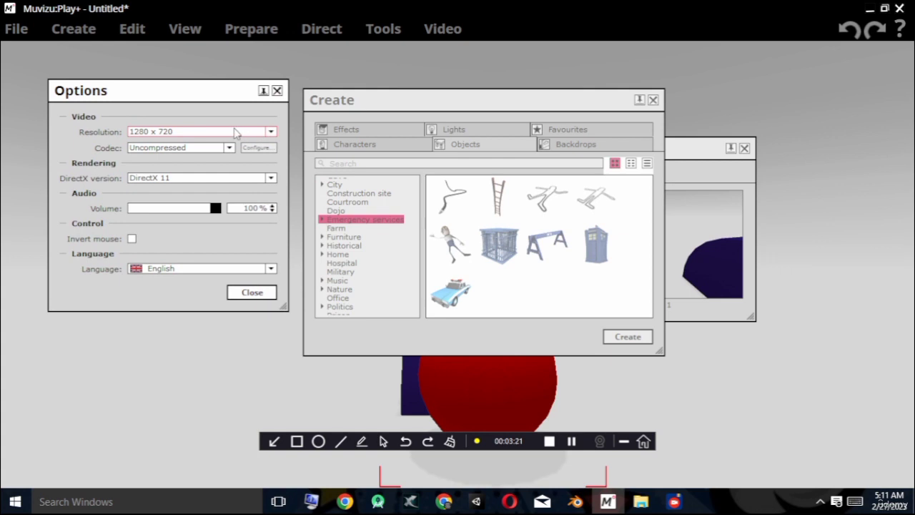
Try the 1920 x 1080 video resolution, then set it back to 1280 x 720.
click(271, 132)
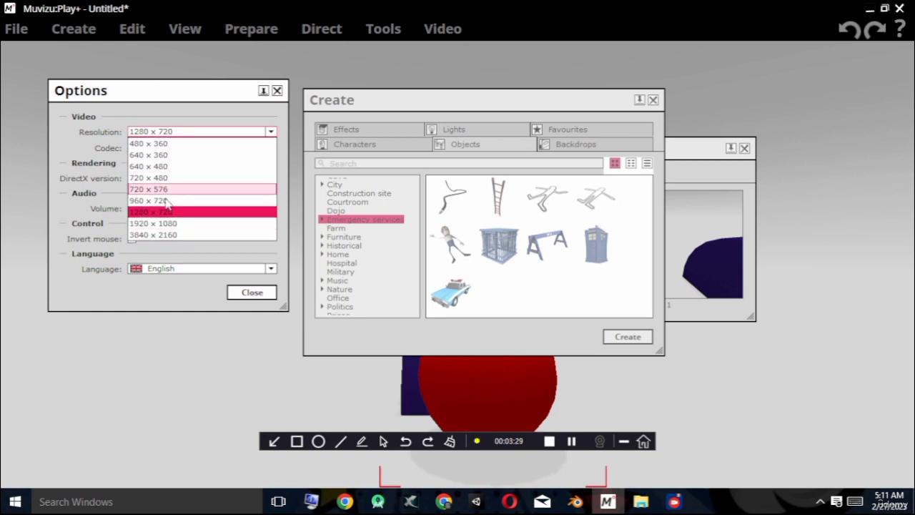
click(153, 224)
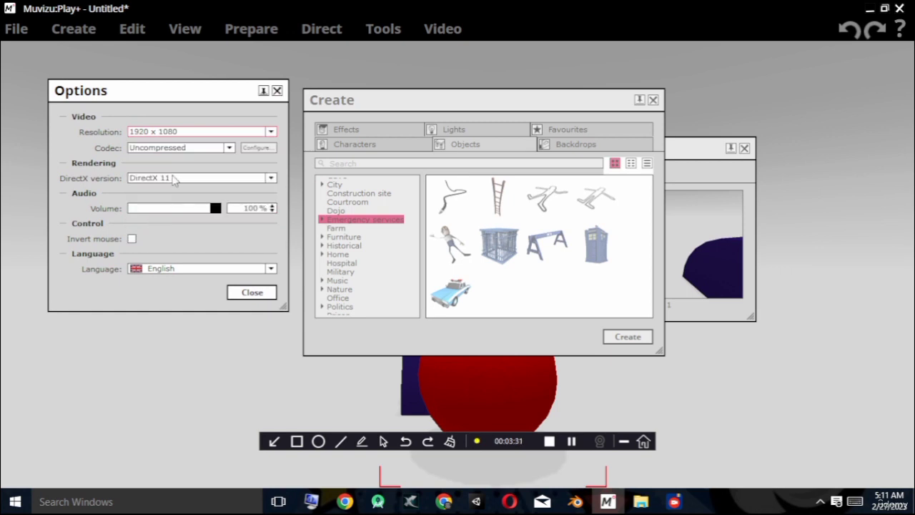
click(245, 133)
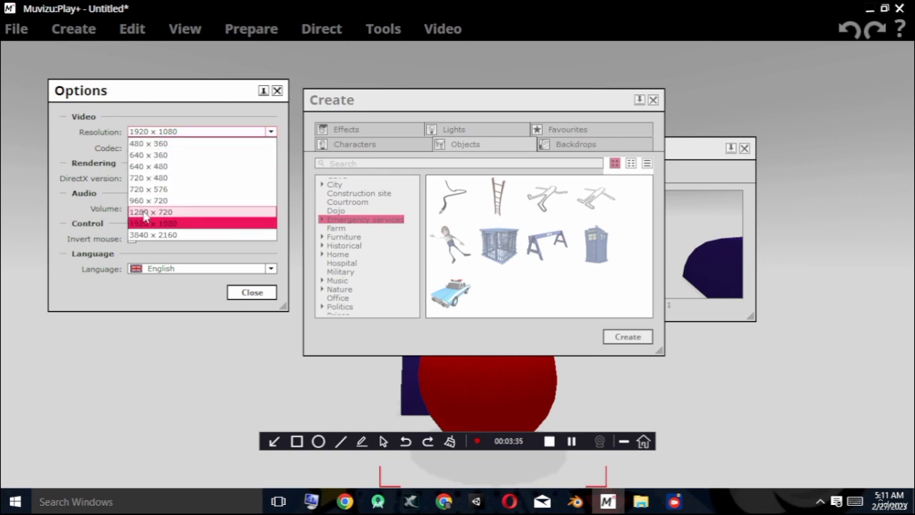
click(144, 212)
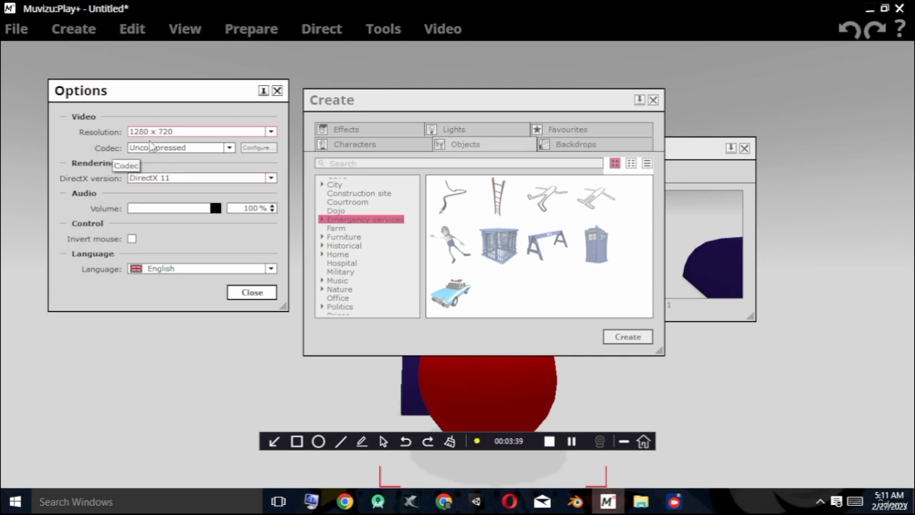
Examine the available video codecs, choose Uncompressed and reposition the Options dialog.
click(229, 148)
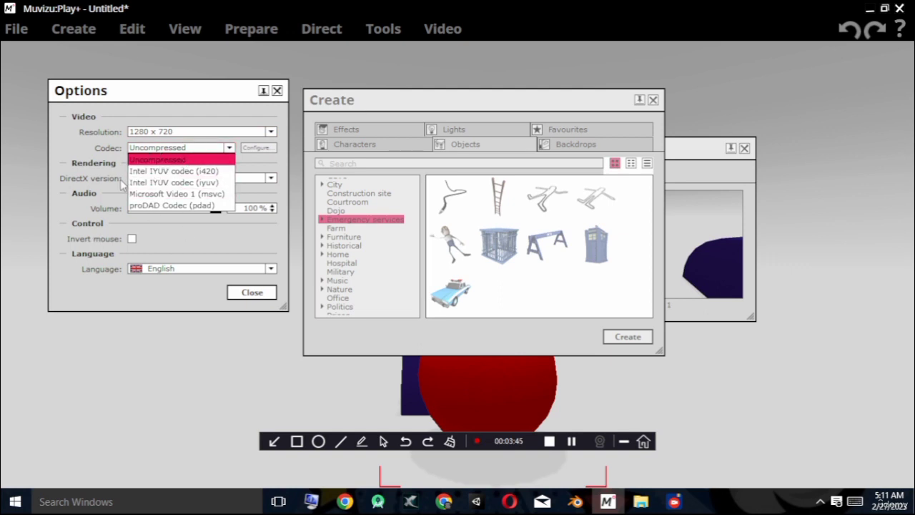
click(172, 159)
drag(129, 86, 128, 109)
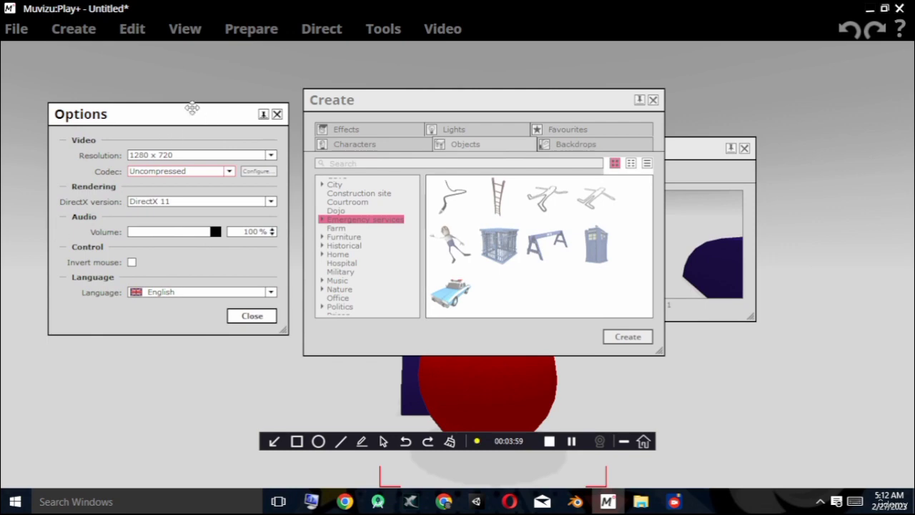
drag(152, 103, 141, 80)
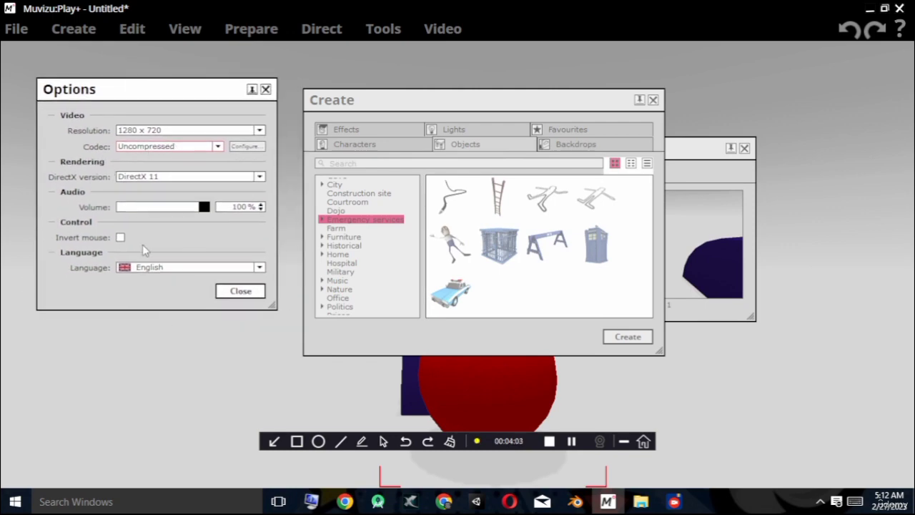
Examine the DirectX versions offered for rendering without changing the selection.
click(260, 177)
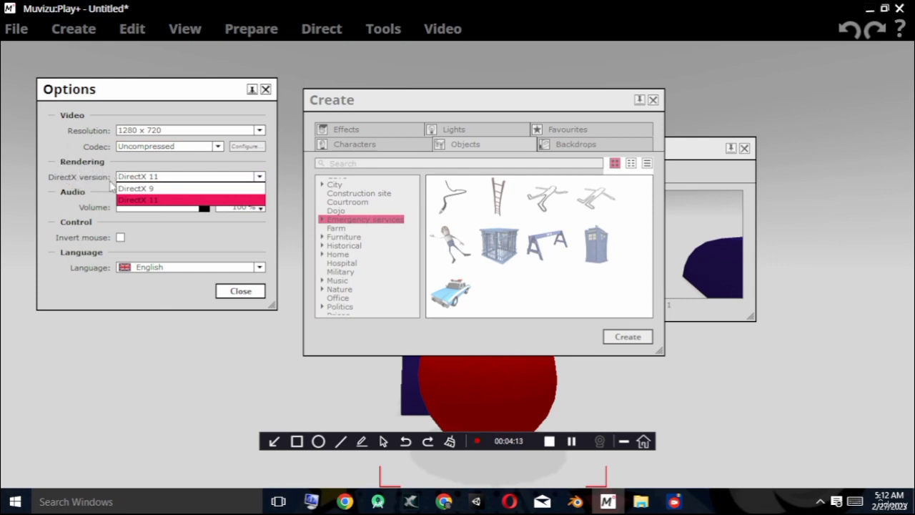
click(61, 272)
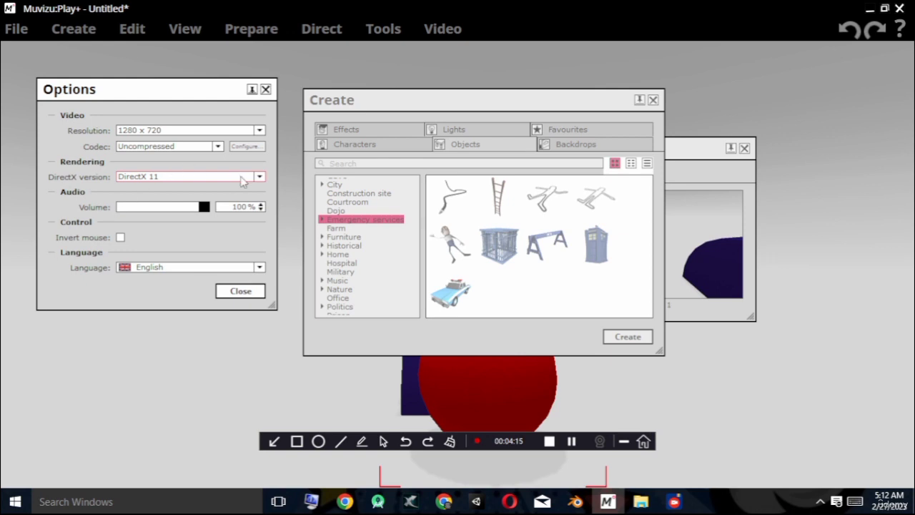
click(259, 179)
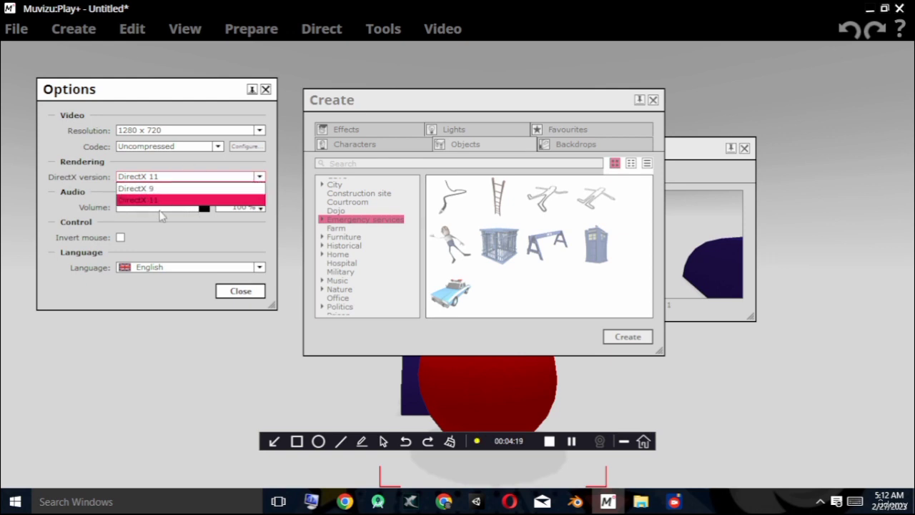
click(63, 185)
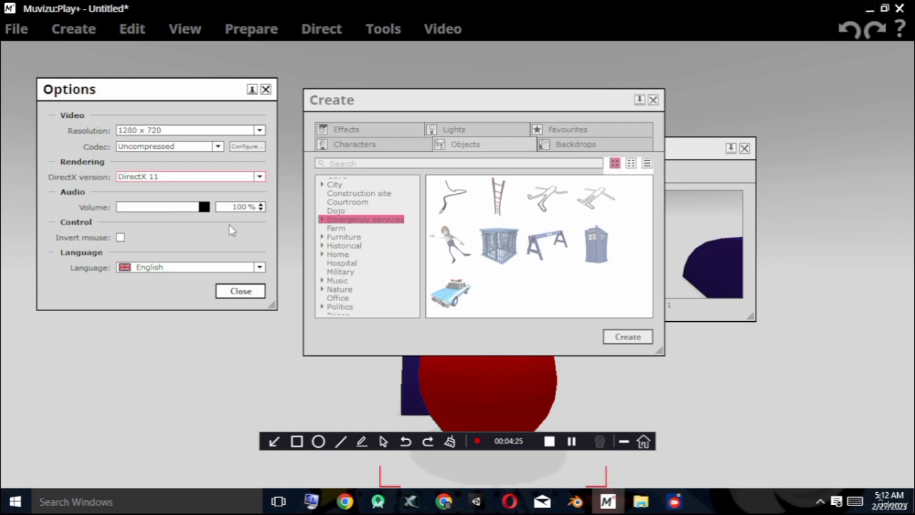
Try the Invert mouse option, switch it off again and close the Options dialog.
mouse_move(203, 207)
mouse_down()
mouse_move(158, 207)
mouse_move(209, 208)
mouse_up()
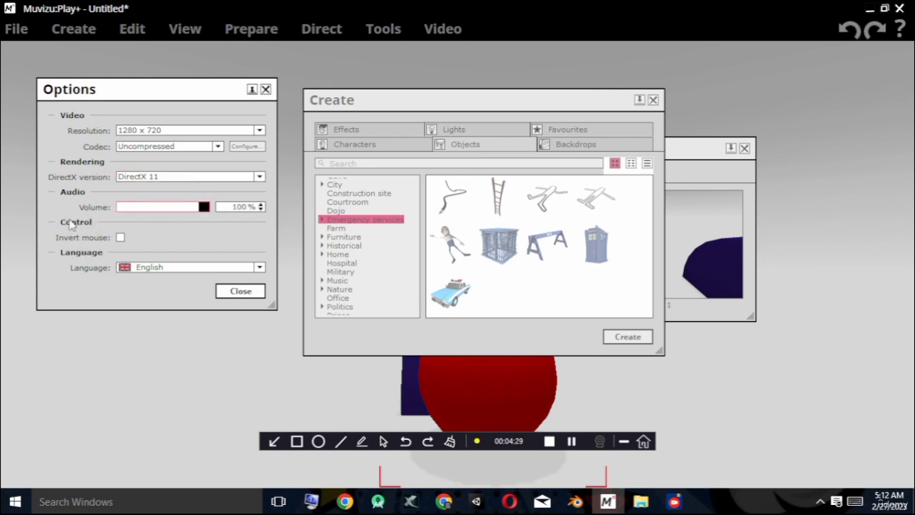
click(120, 236)
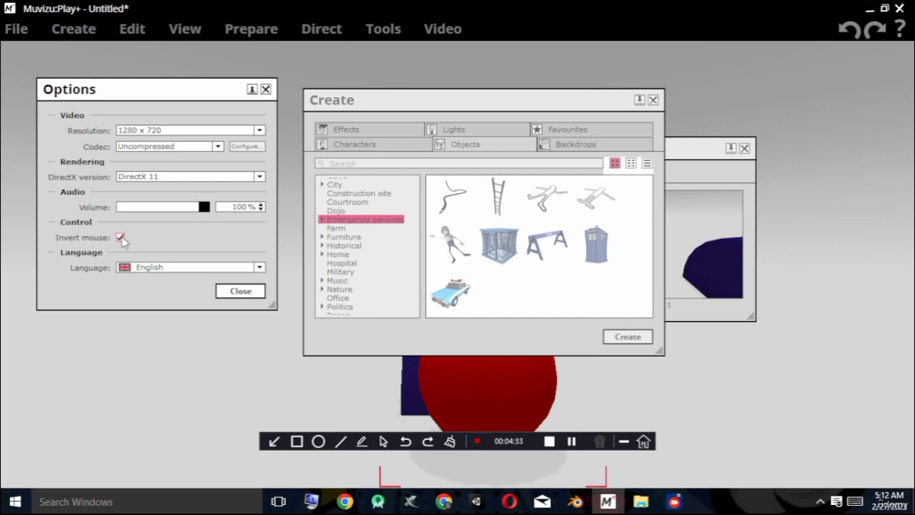
drag(125, 89, 152, 79)
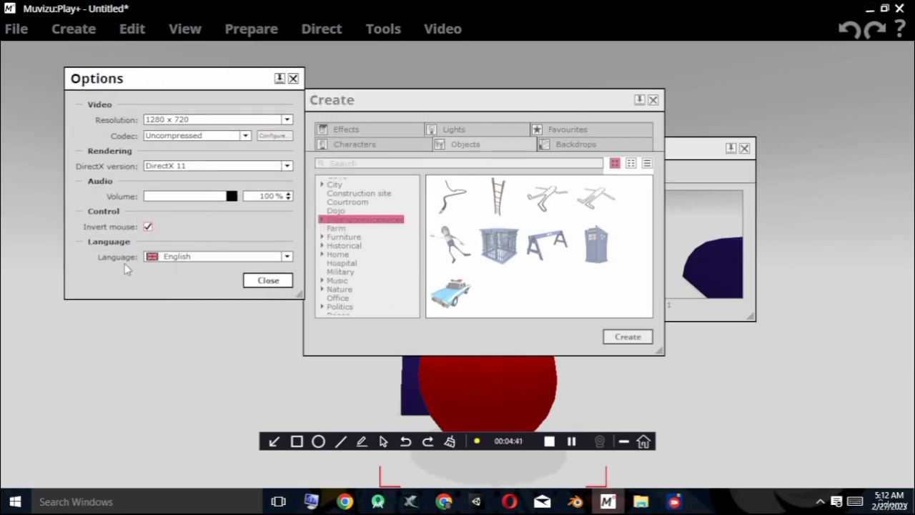
click(147, 227)
click(266, 280)
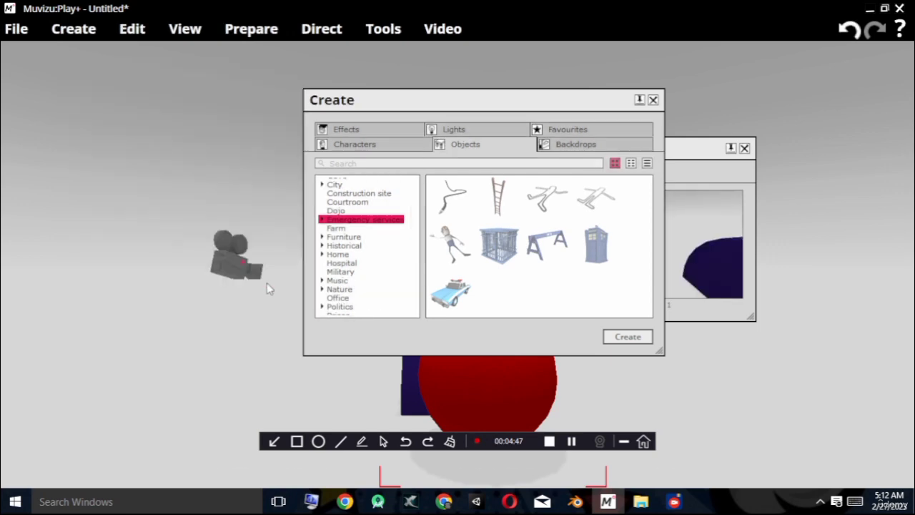
Examine the available file, creation and editing commands without choosing any of them.
click(13, 30)
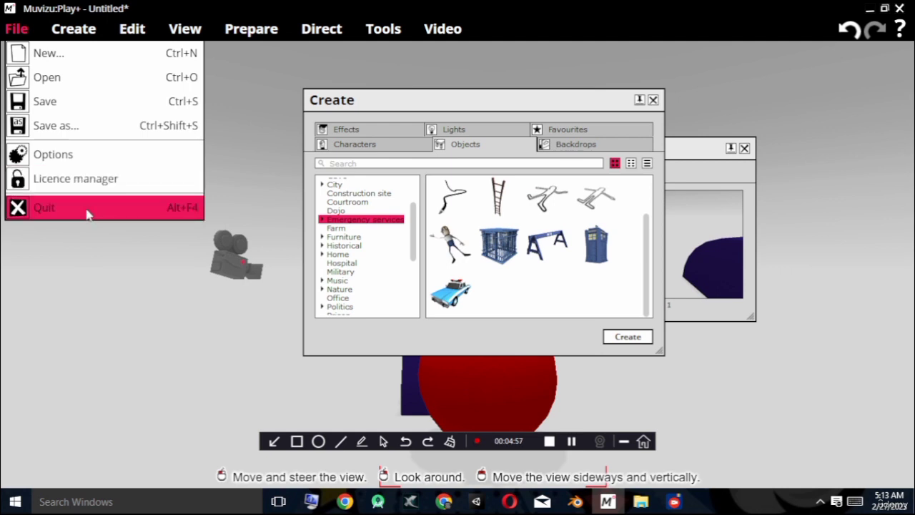
mouse_move(87, 29)
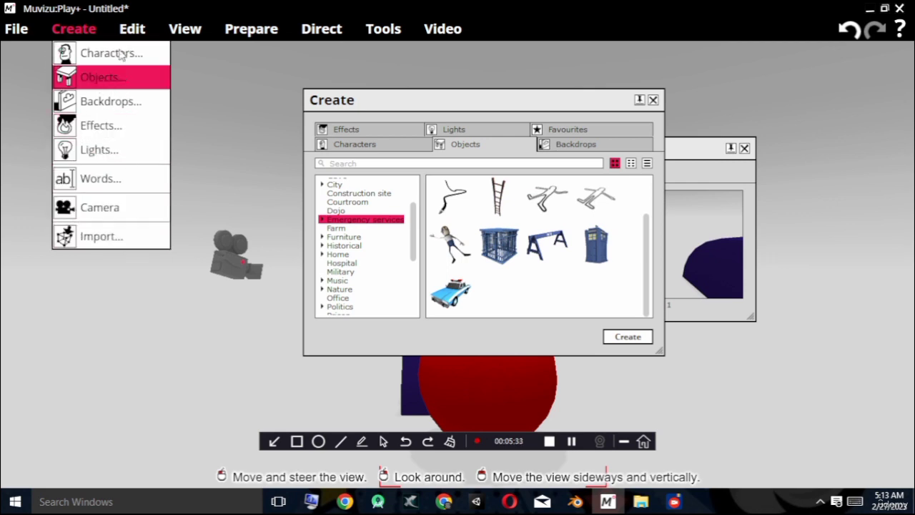
mouse_move(132, 29)
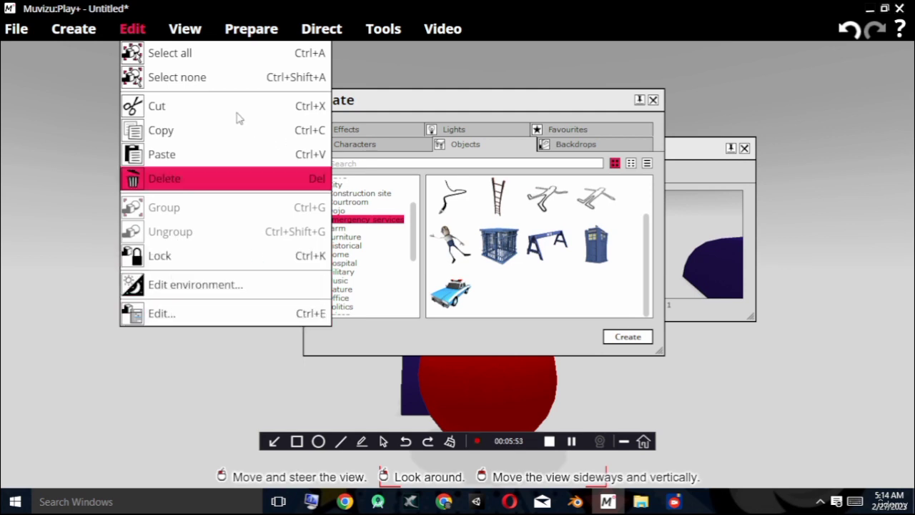
Hide the Cameras window and show it again.
mouse_move(172, 32)
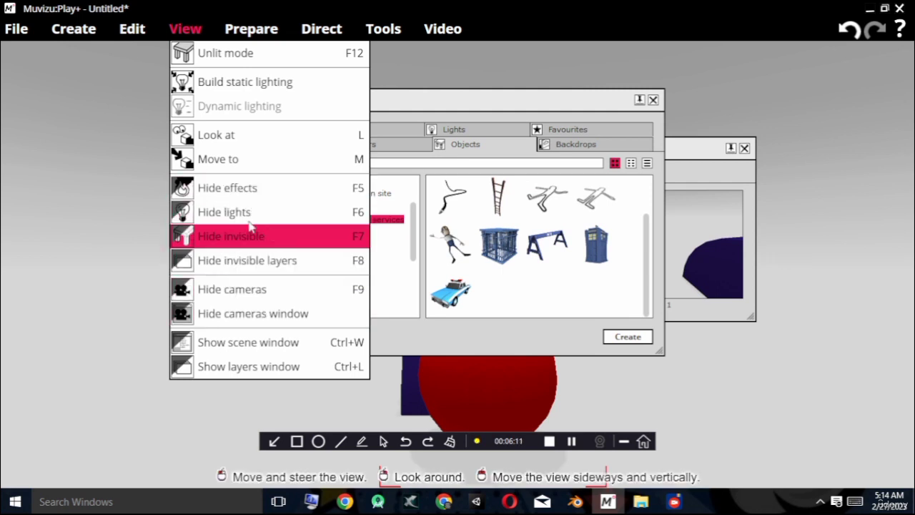
click(238, 319)
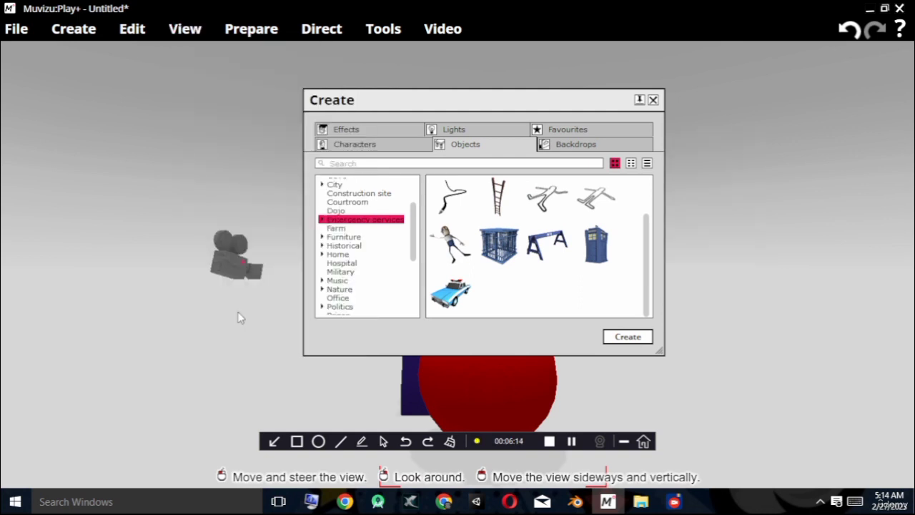
click(185, 29)
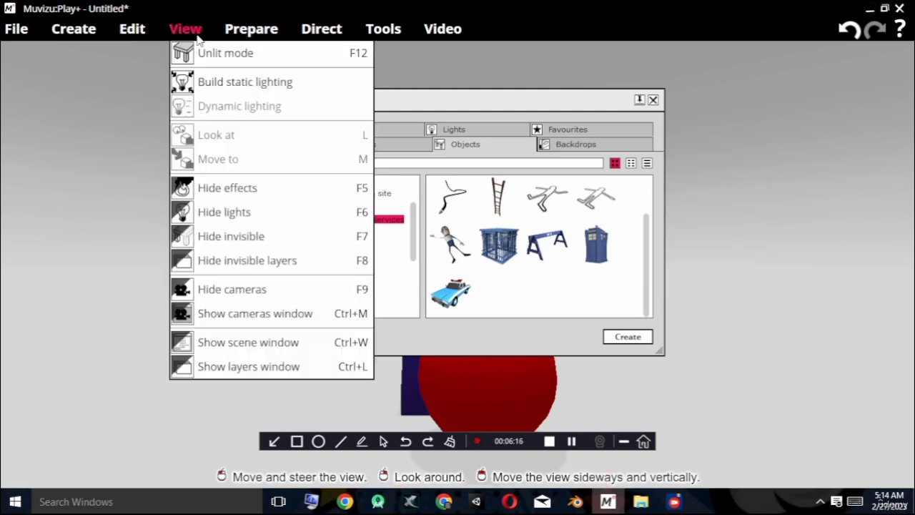
click(272, 320)
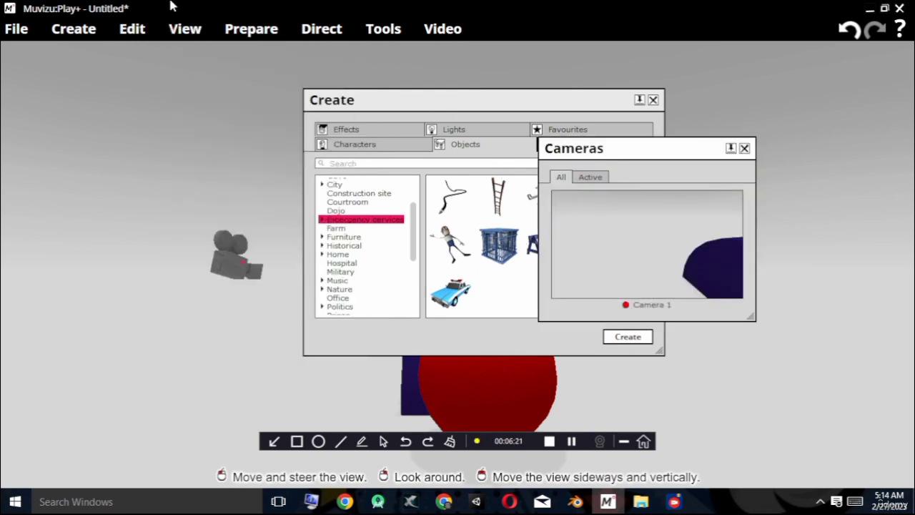
Examine the commands for preparing and directing the scene, moving the Create window aside for a clearer view.
click(242, 30)
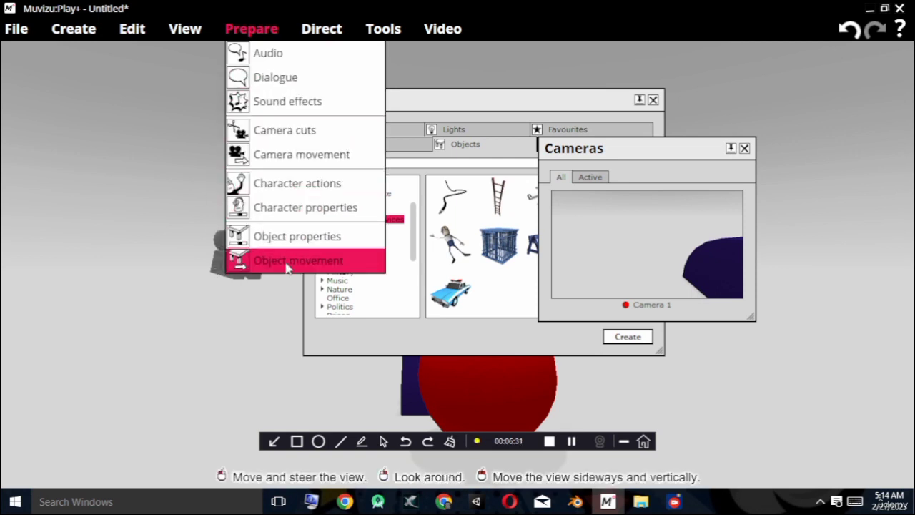
mouse_move(303, 28)
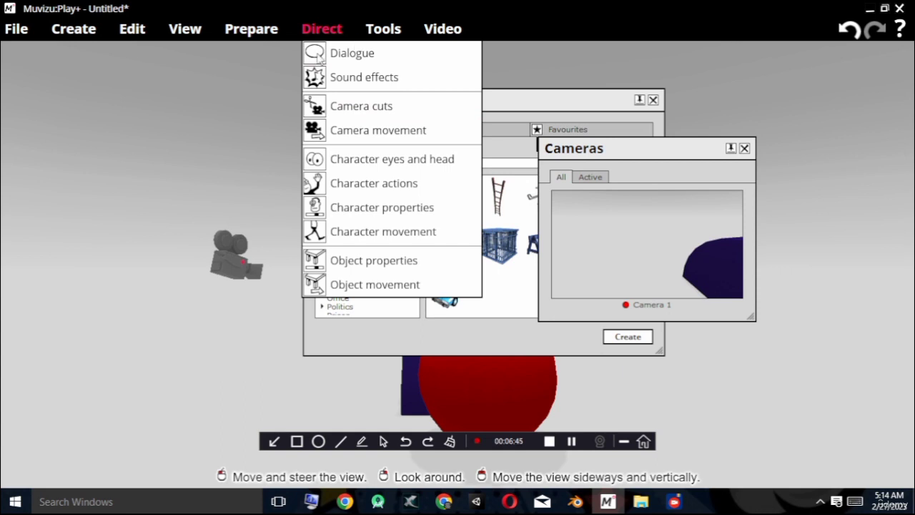
mouse_move(278, 29)
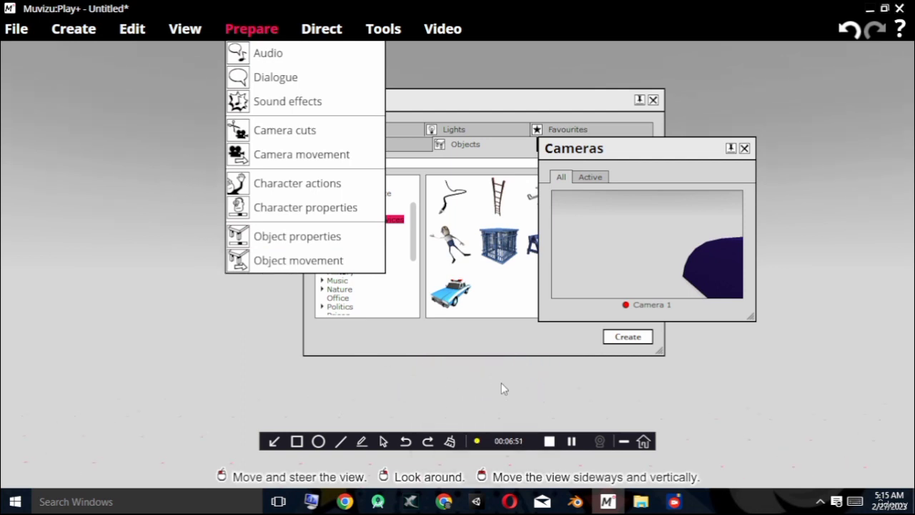
drag(471, 103, 668, 87)
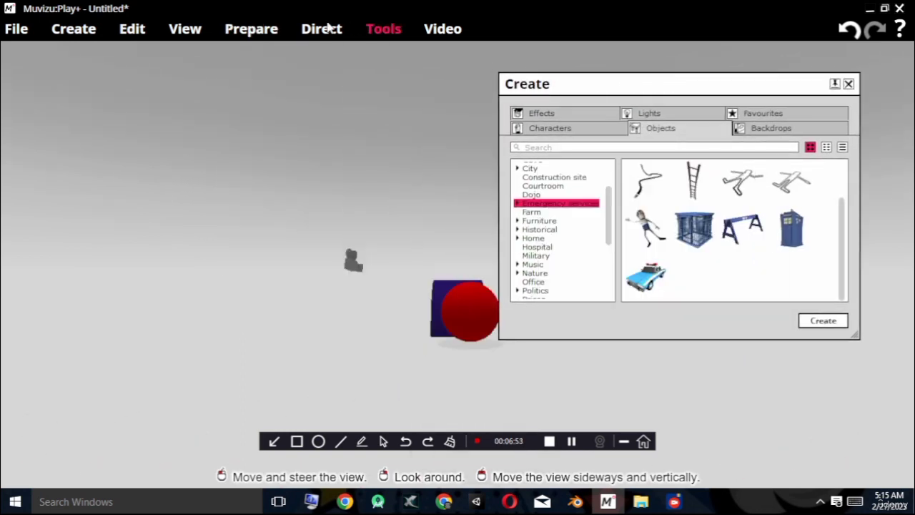
click(255, 34)
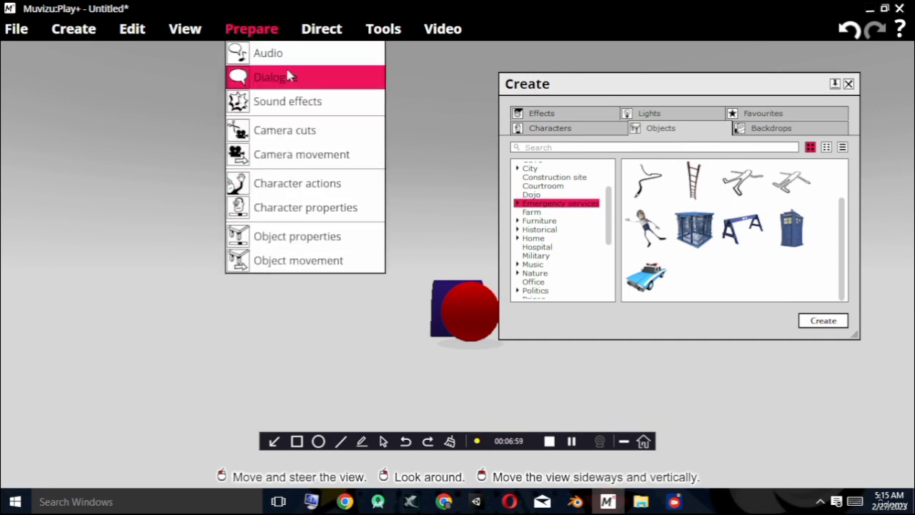
click(316, 30)
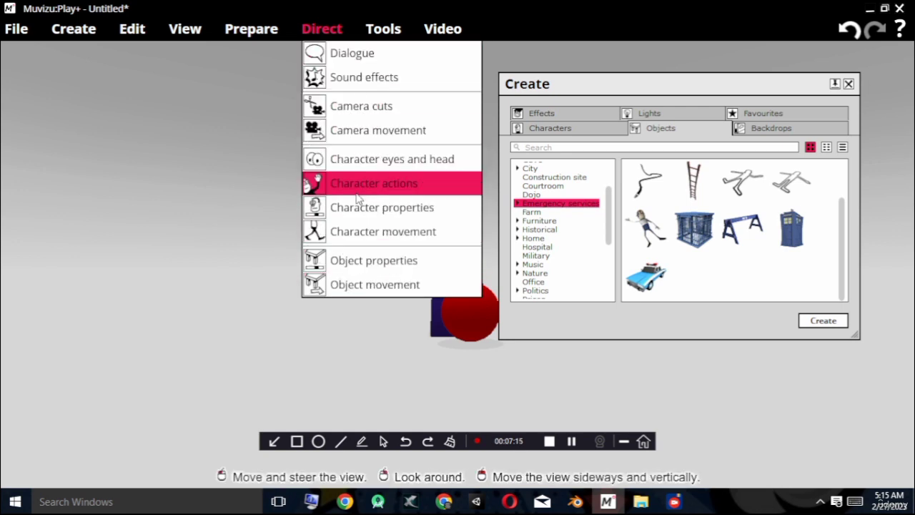
Show the Timeline window and place it beside the Cameras window.
click(384, 30)
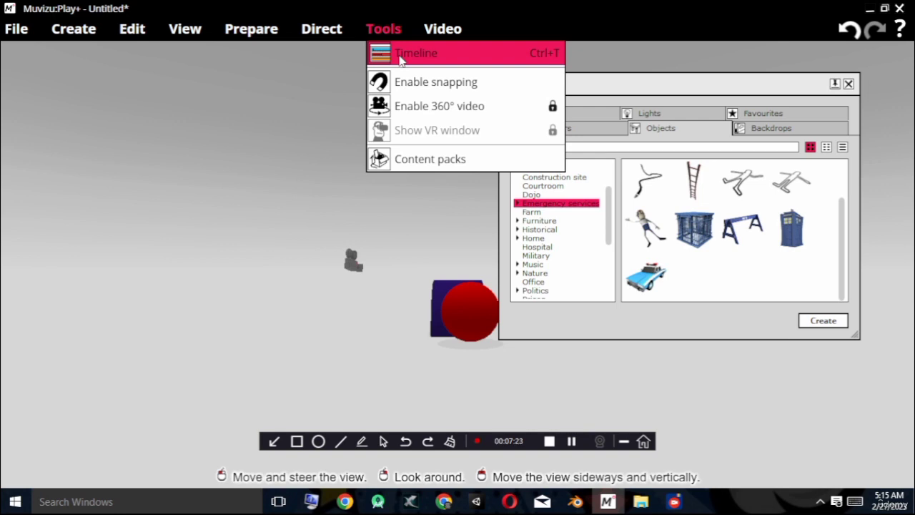
click(399, 55)
drag(435, 198, 265, 230)
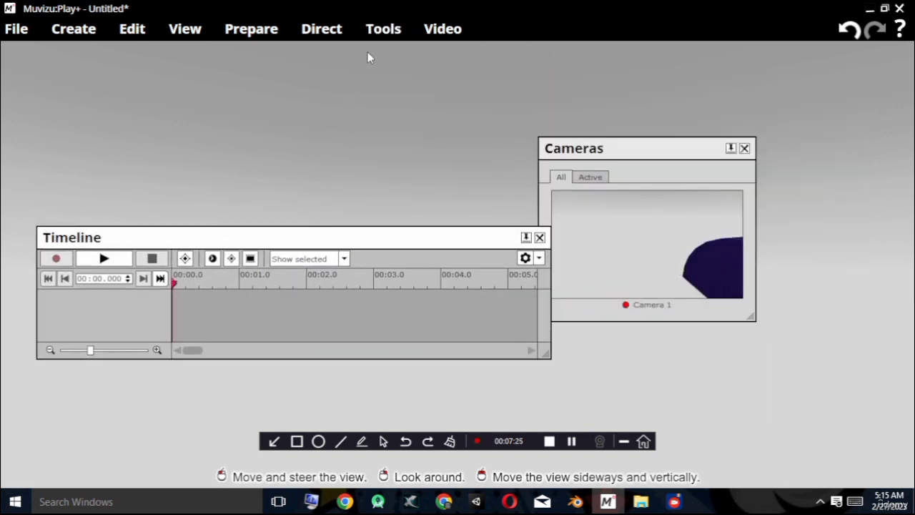
Examine the snapping, 360° video, VR and content pack tools and the Make video command without choosing any.
click(381, 29)
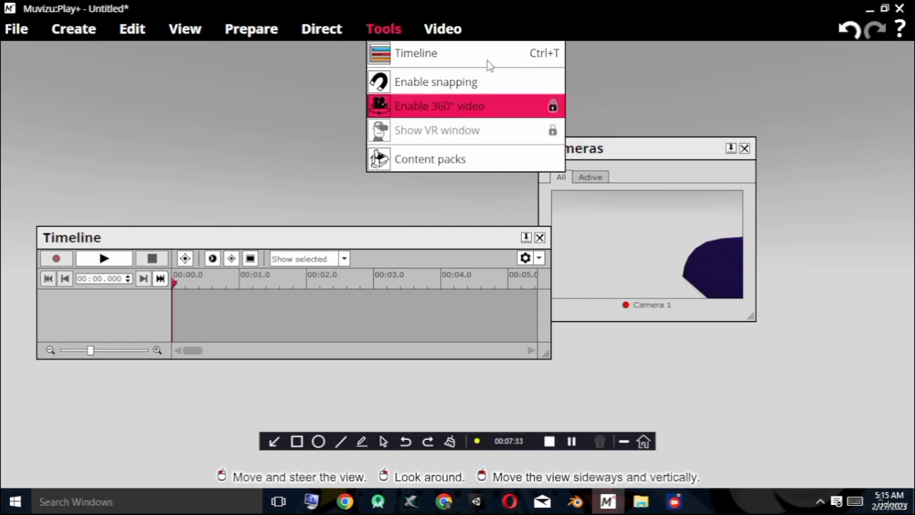
mouse_move(467, 30)
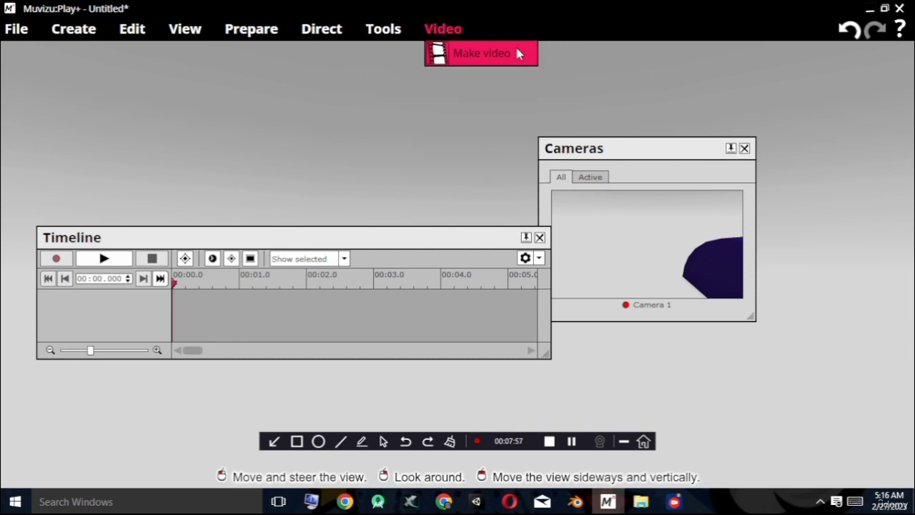
click(218, 178)
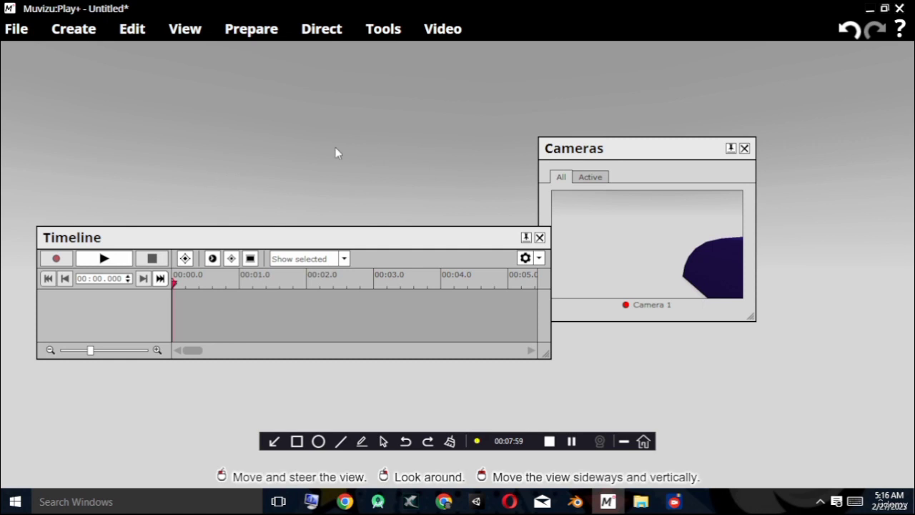
Reposition the Cameras and Timeline windows side by side so they do not overlap.
drag(662, 151, 710, 185)
drag(251, 238, 512, 163)
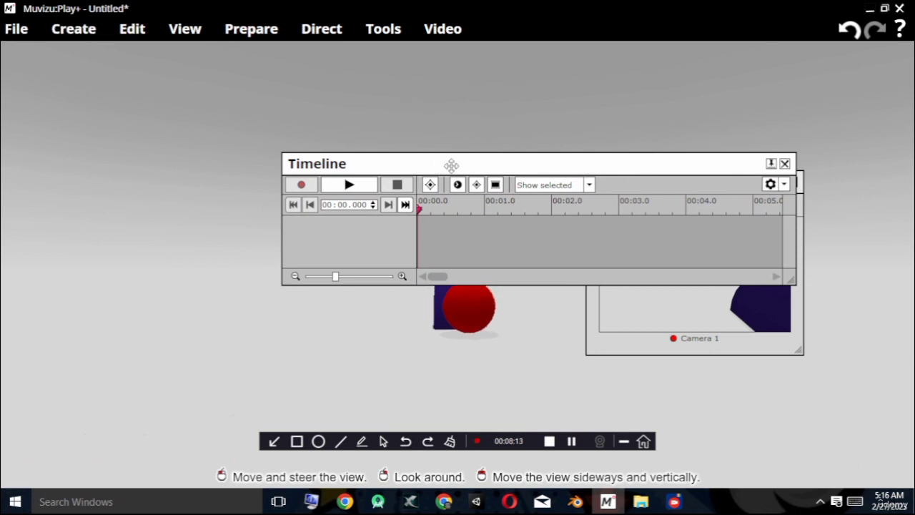
drag(491, 167, 244, 215)
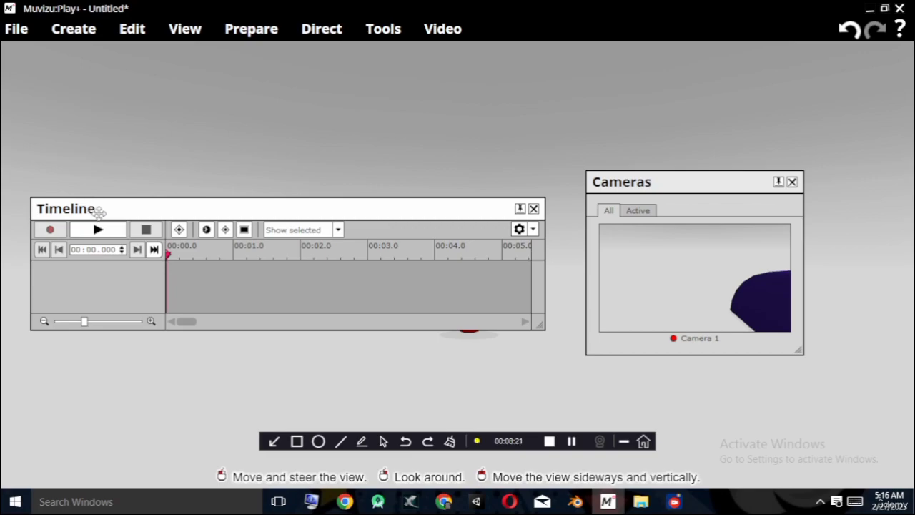
click(550, 440)
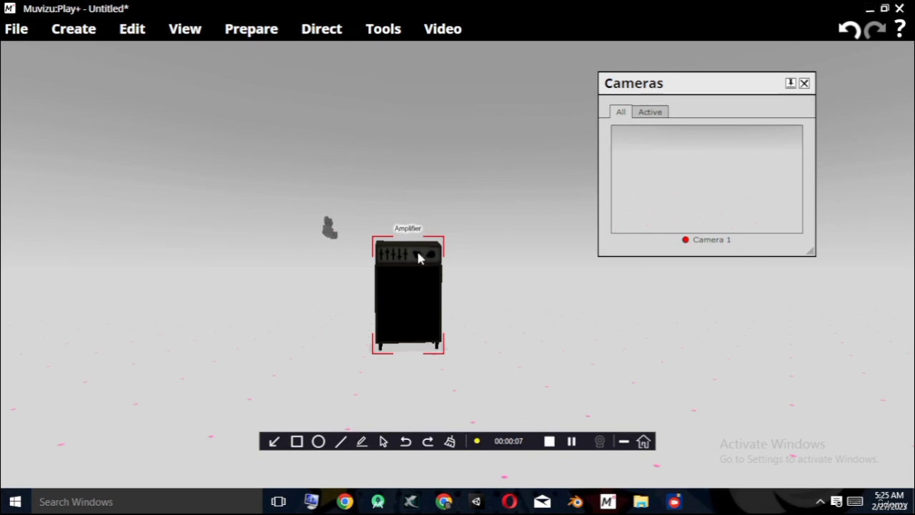
Rotate the amplifier slightly and move it across the floor of the scene.
mouse_move(407, 282)
right_down()
mouse_move(397, 282)
mouse_move(419, 280)
right_up()
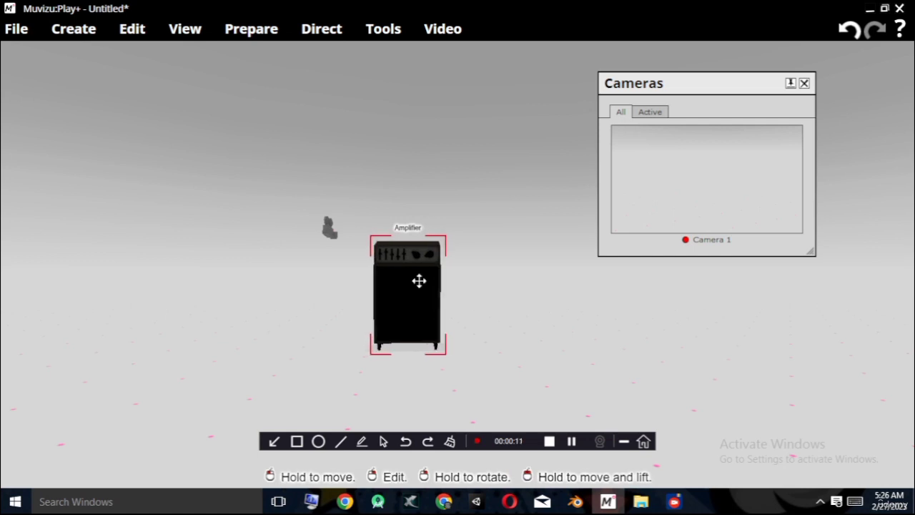
scroll(610, 311, up, 5)
scroll(467, 293, down, 4)
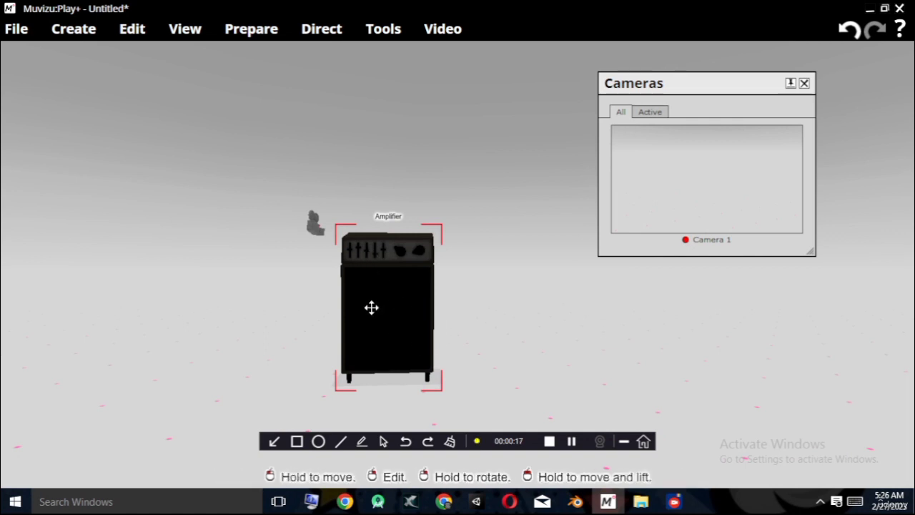
drag(387, 308, 399, 333)
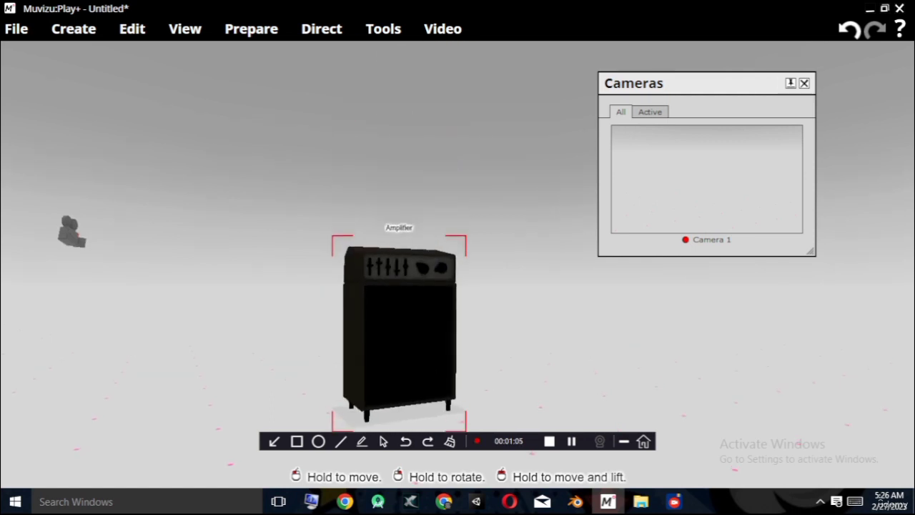
Lift the amplifier above the floor and move it around in the air.
drag(398, 243, 391, 275)
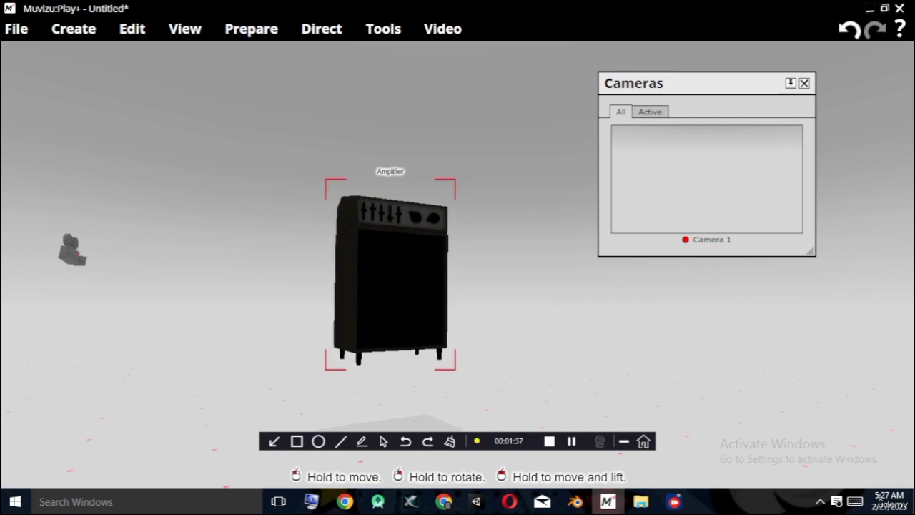
drag(392, 273, 300, 468)
drag(384, 317, 384, 272)
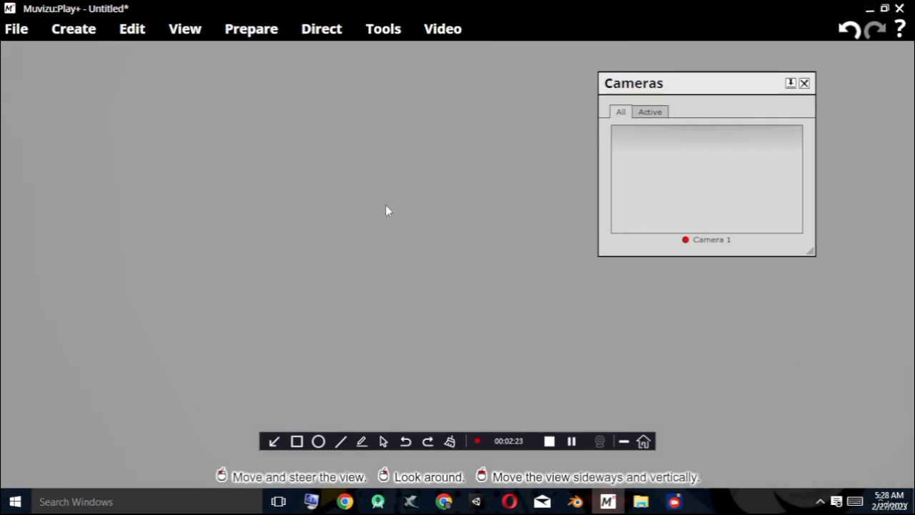
Start a new scene from the blank template, discarding the unsaved changes of the current one.
click(78, 30)
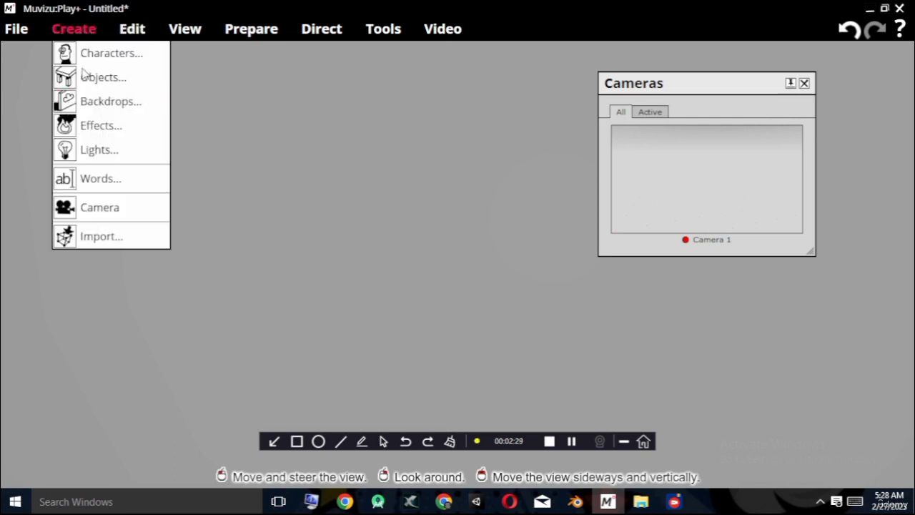
click(15, 30)
click(57, 53)
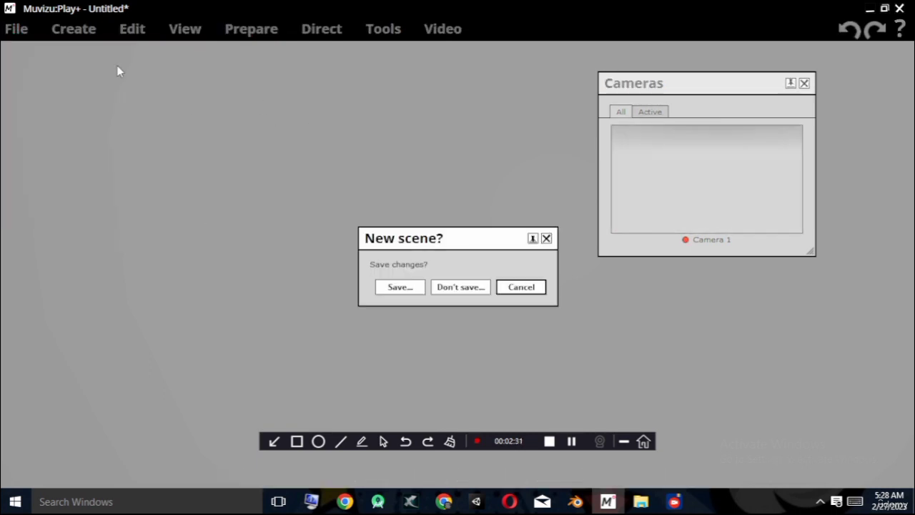
click(461, 286)
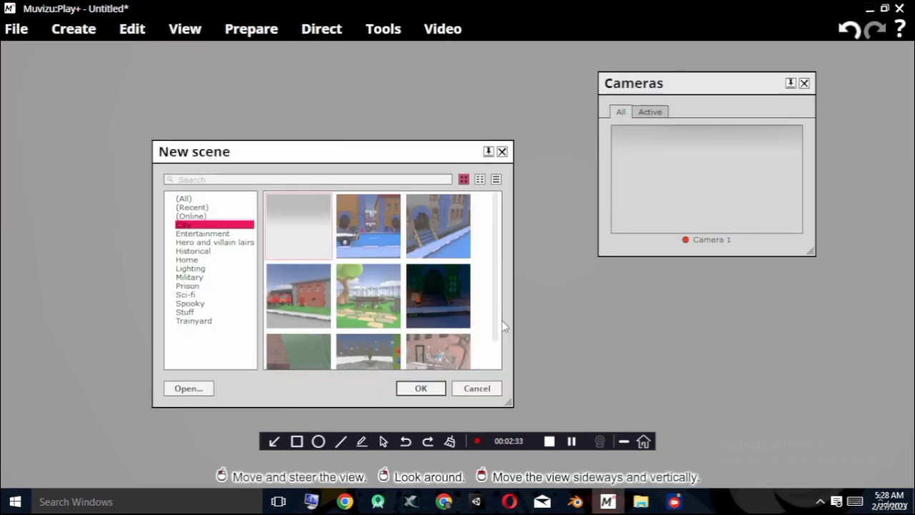
double_click(293, 253)
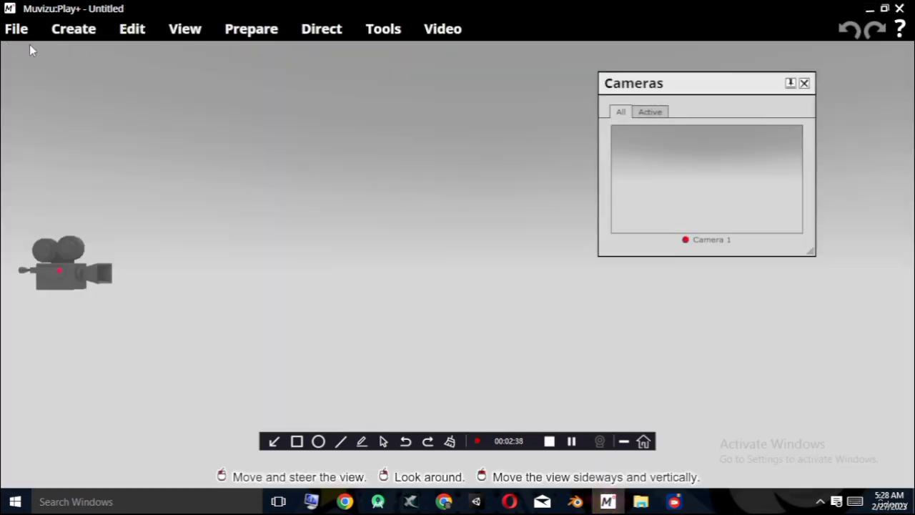
Add the Roman pot from the Historical objects to the scene and close the object library.
click(75, 30)
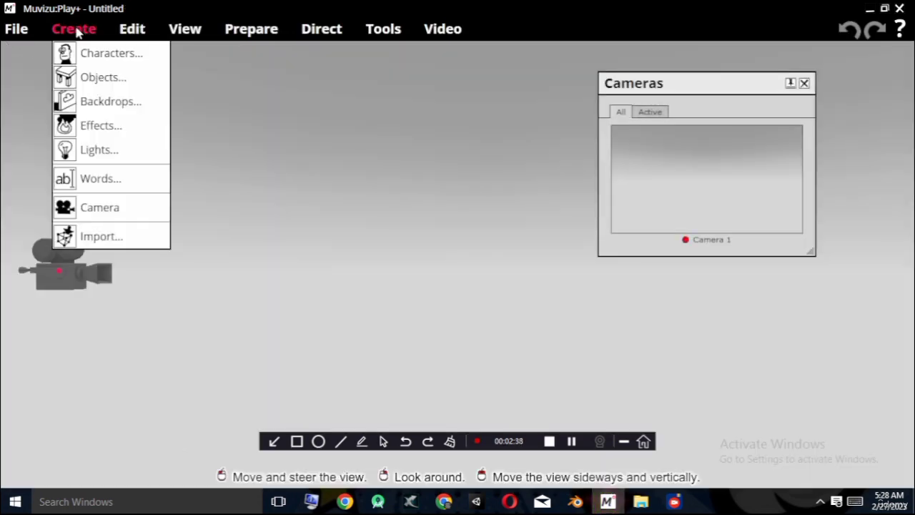
click(105, 79)
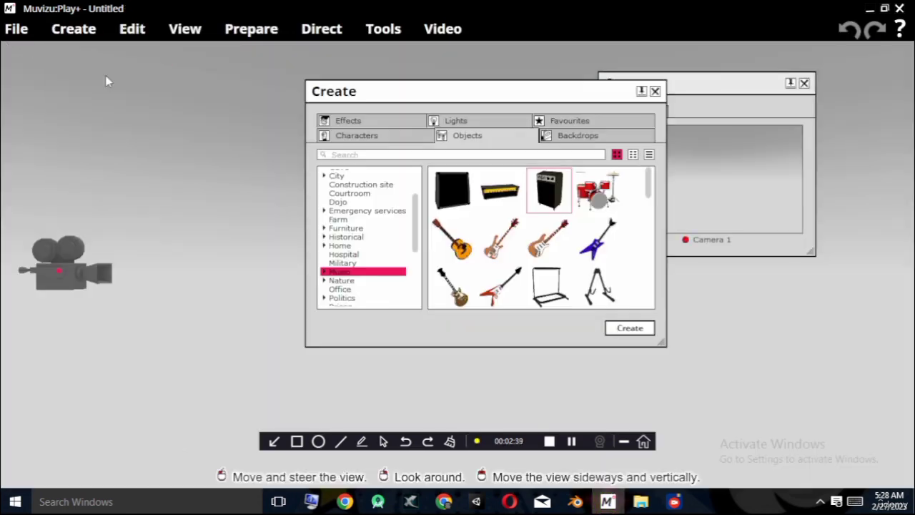
click(346, 236)
double_click(500, 238)
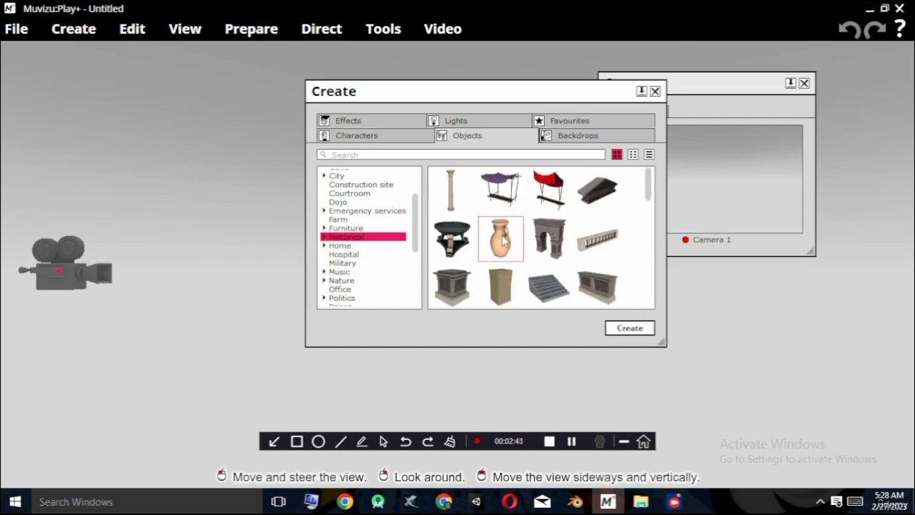
click(655, 90)
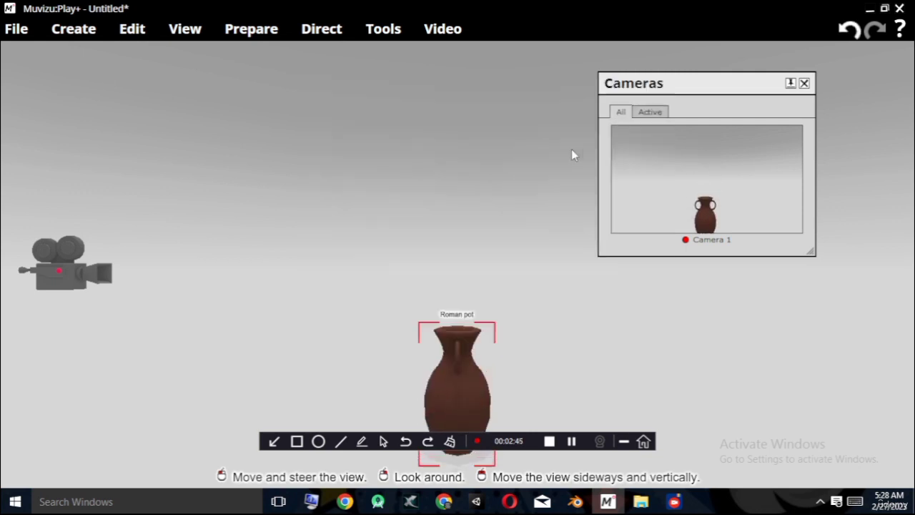
Move the Roman pot around the scene and lift it slightly above the floor.
mouse_move(445, 227)
mouse_down()
mouse_move(438, 280)
mouse_move(445, 227)
mouse_up()
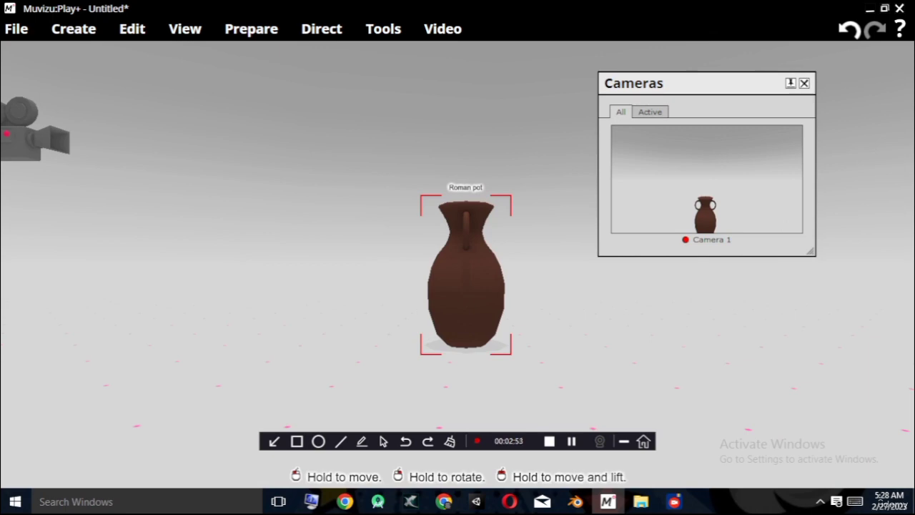
mouse_move(466, 275)
mouse_down()
mouse_move(488, 126)
mouse_move(489, 229)
mouse_move(485, 155)
mouse_move(458, 275)
mouse_move(458, 263)
mouse_up()
middle_drag(440, 232, 429, 143)
mouse_move(446, 171)
mouse_down()
mouse_move(451, 87)
mouse_move(426, 257)
mouse_move(443, 73)
mouse_move(448, 175)
mouse_up()
middle_drag(451, 179, 454, 136)
drag(454, 135, 403, 313)
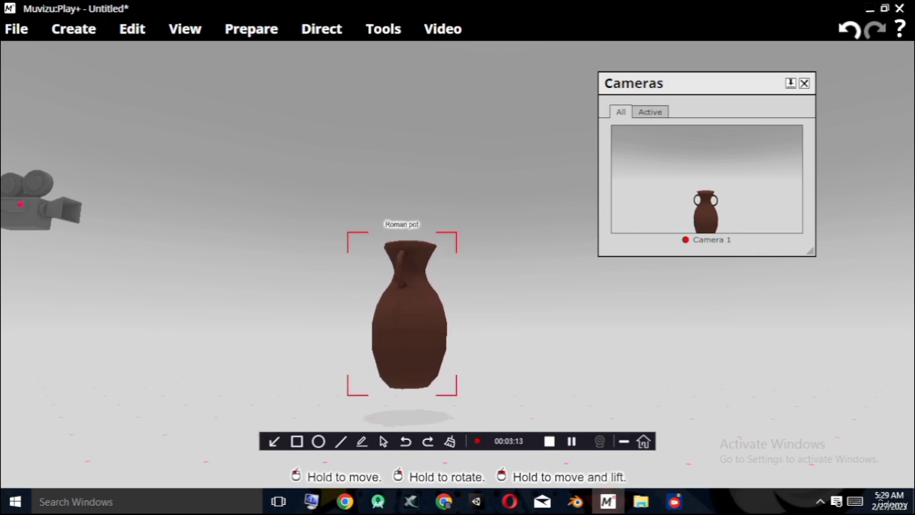
Rotate the Roman pot so both handles show at its sides, and move it out of Camera 1's shot.
right_drag(408, 314, 416, 315)
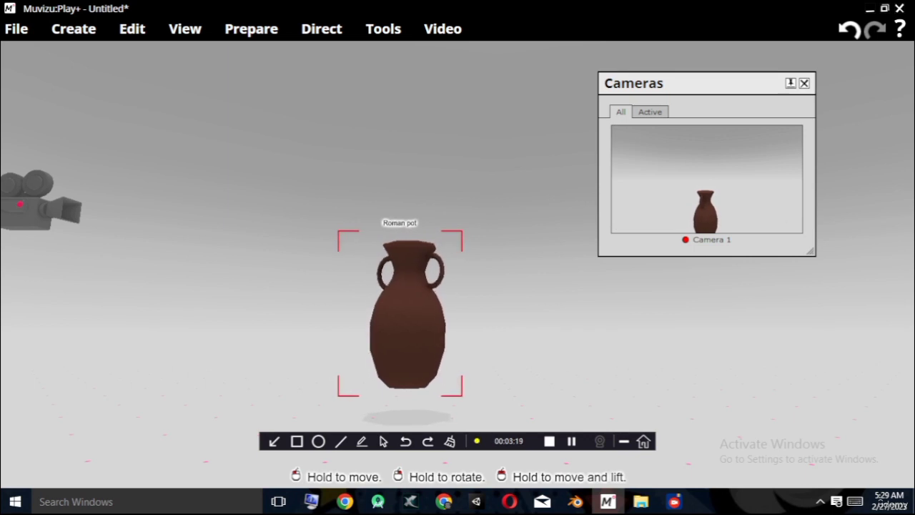
right_drag(407, 315, 438, 314)
drag(409, 314, 463, 333)
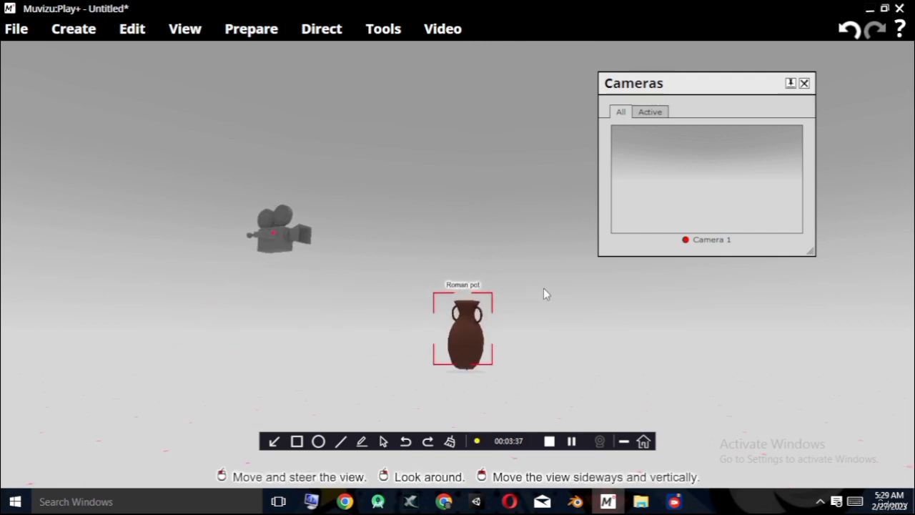
scroll(387, 223, up, 4)
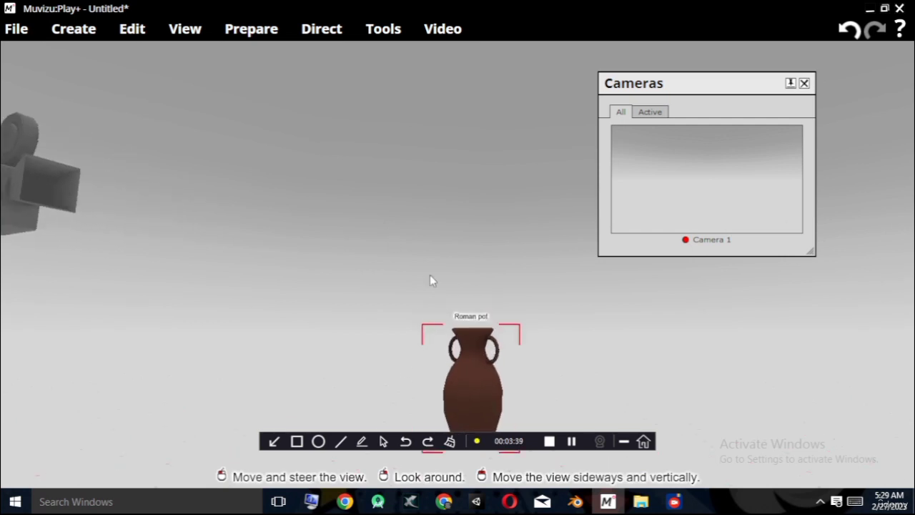
middle_drag(386, 222, 401, 247)
scroll(400, 246, up, 3)
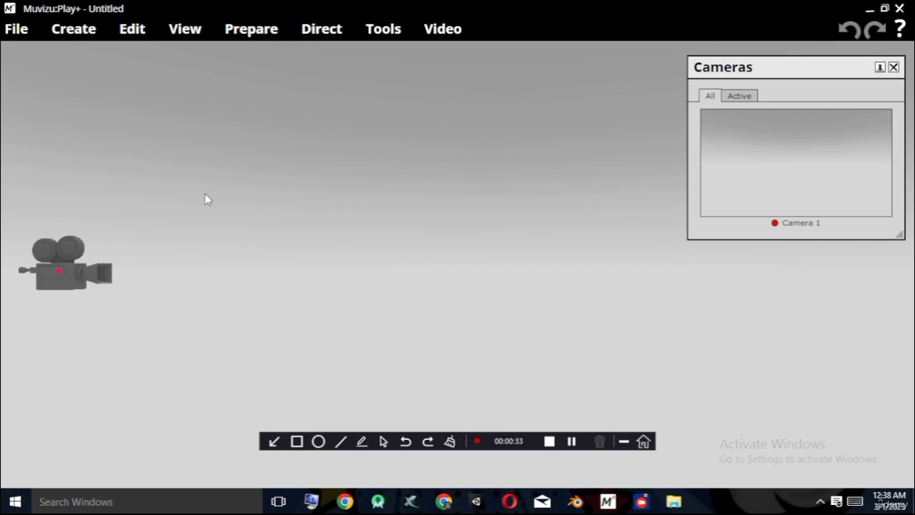
click(73, 28)
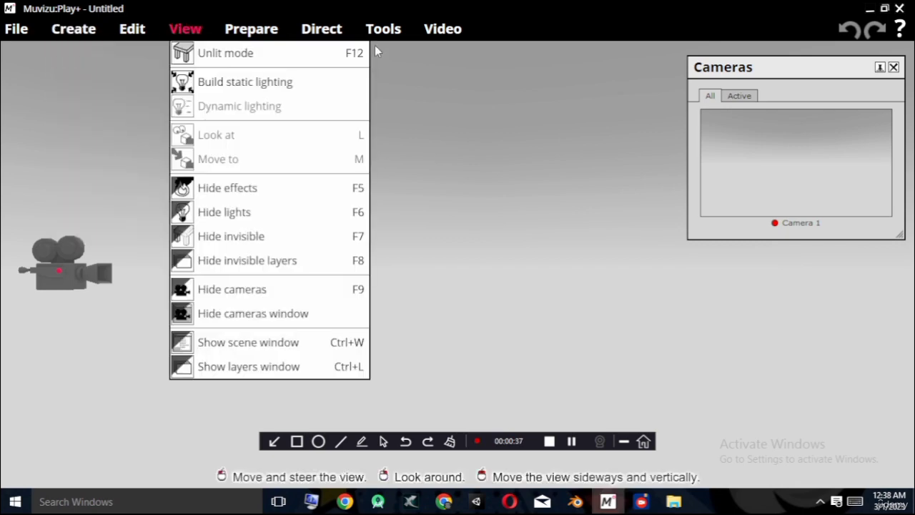
mouse_move(4, 26)
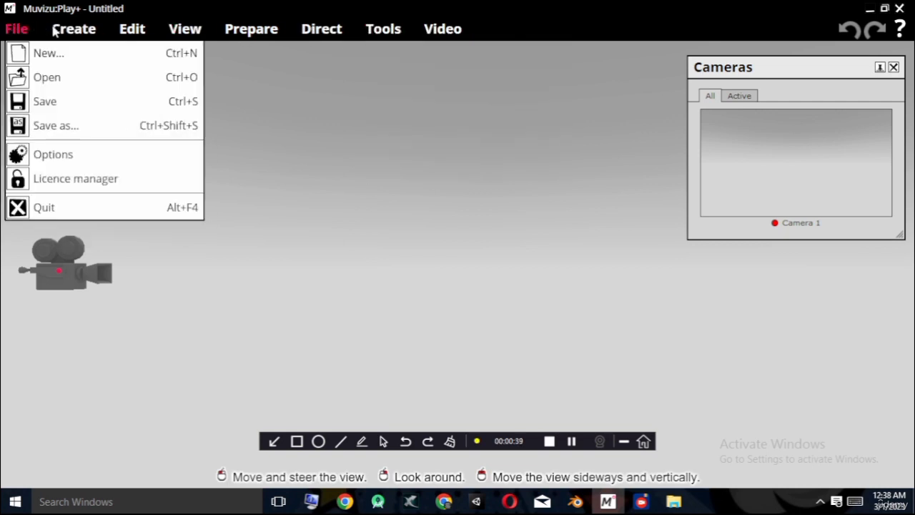
click(520, 245)
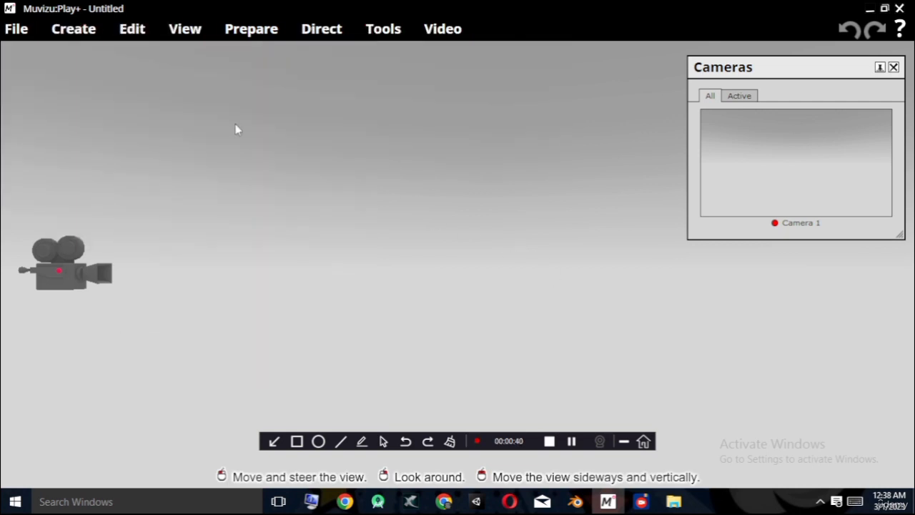
Open the object library and clear its "box" search filter.
click(68, 31)
click(104, 78)
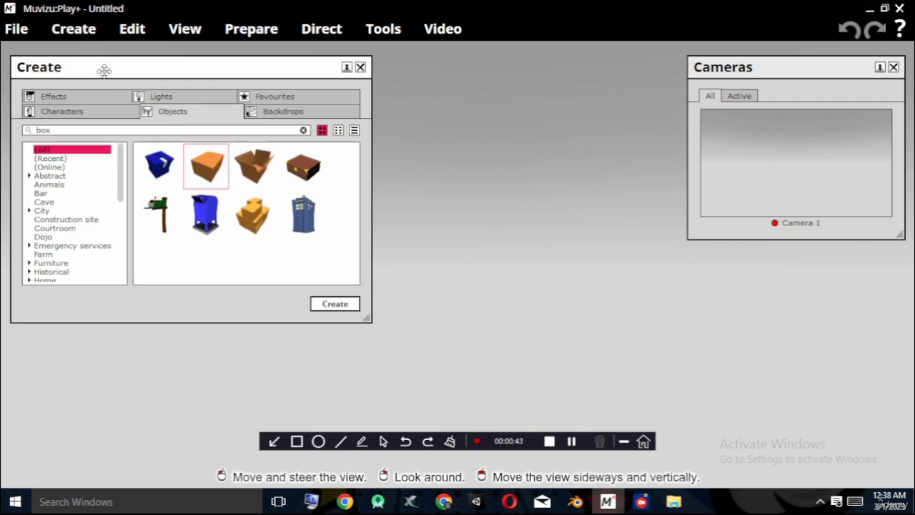
click(92, 169)
click(74, 201)
click(74, 247)
click(82, 133)
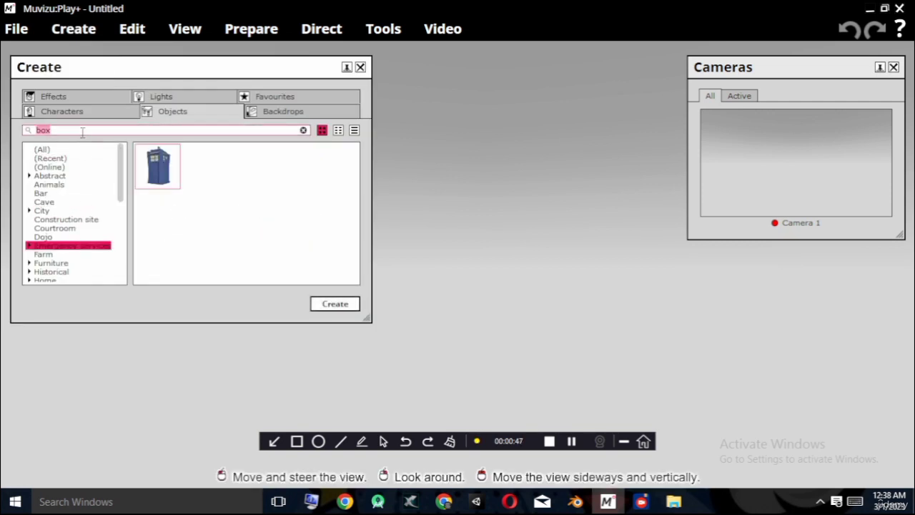
key(BackSpace)
Examine the objects in the Bar, Construction site, Furniture, Courtroom, Science, Prison, Office, Scrapyard, Sewer and Religion categories.
click(58, 194)
click(59, 221)
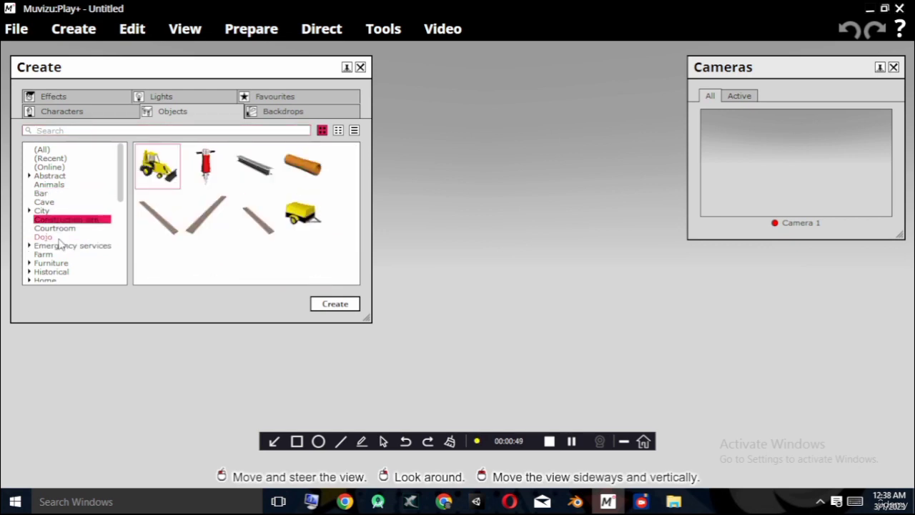
click(51, 263)
click(54, 228)
scroll(60, 249, down, 5)
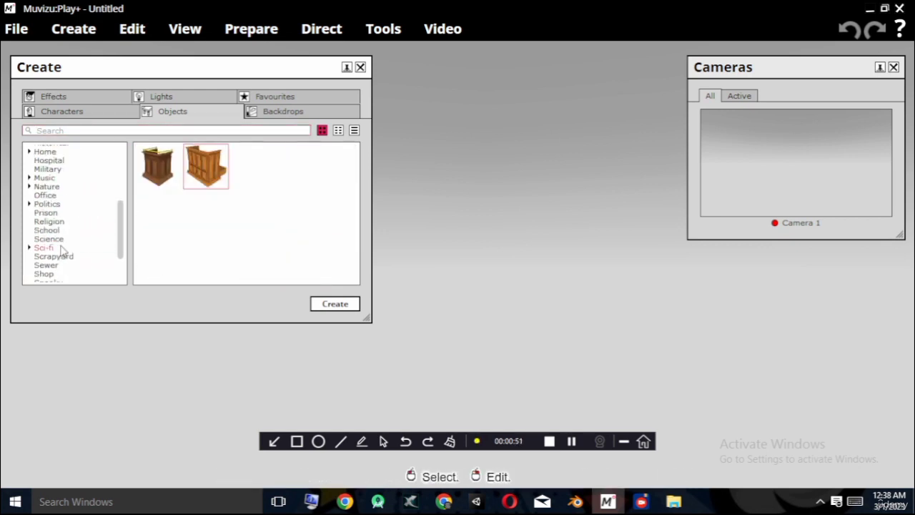
click(50, 239)
click(43, 213)
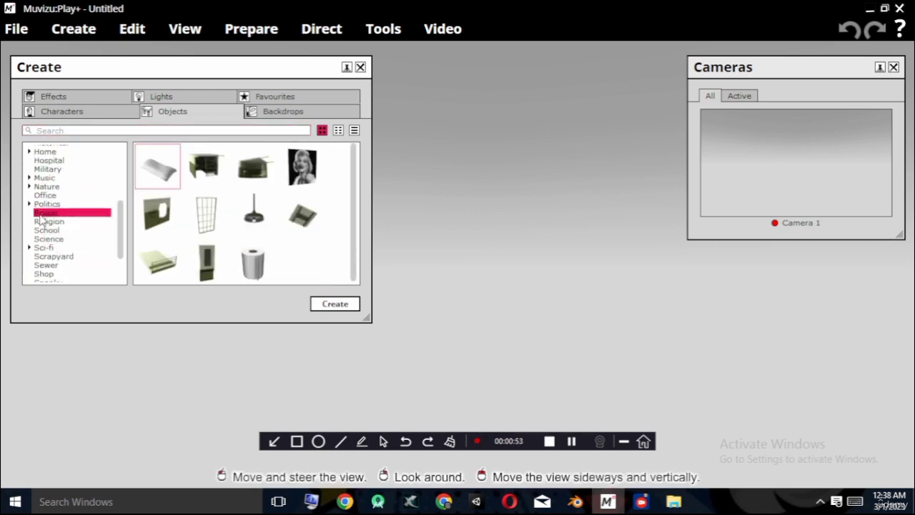
click(44, 196)
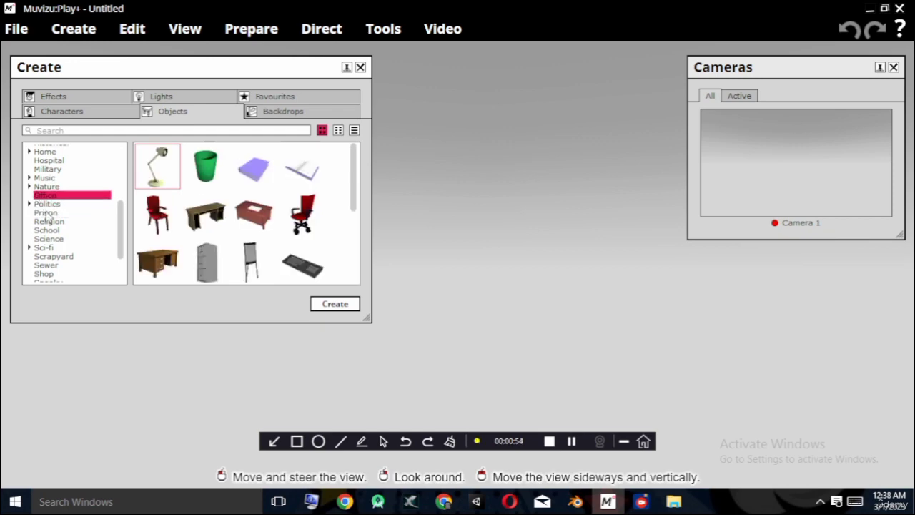
click(54, 256)
click(46, 265)
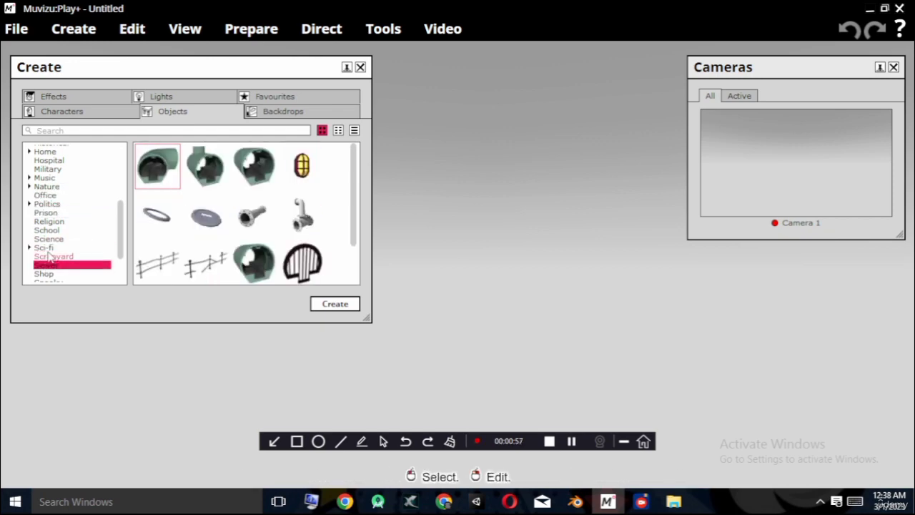
click(50, 239)
click(45, 213)
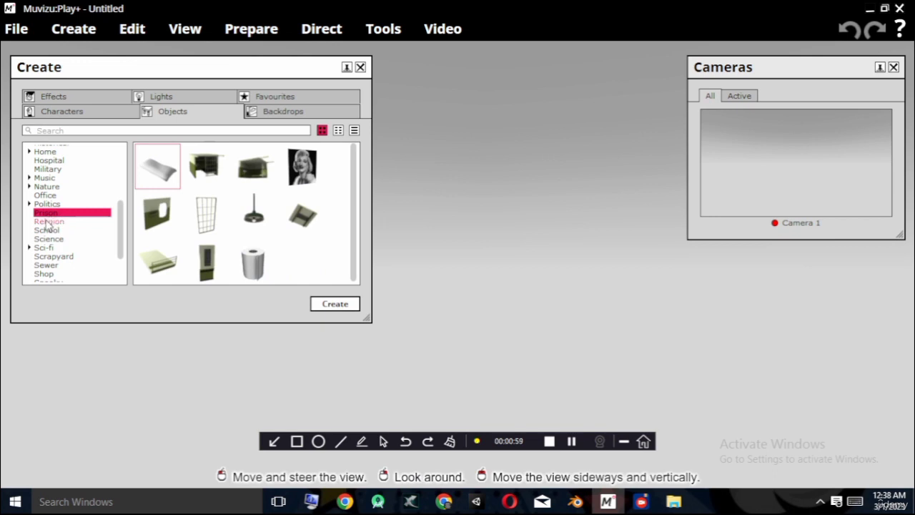
click(46, 222)
Place a filing cabinet and the red executive chair from the Office category in the scene.
click(46, 196)
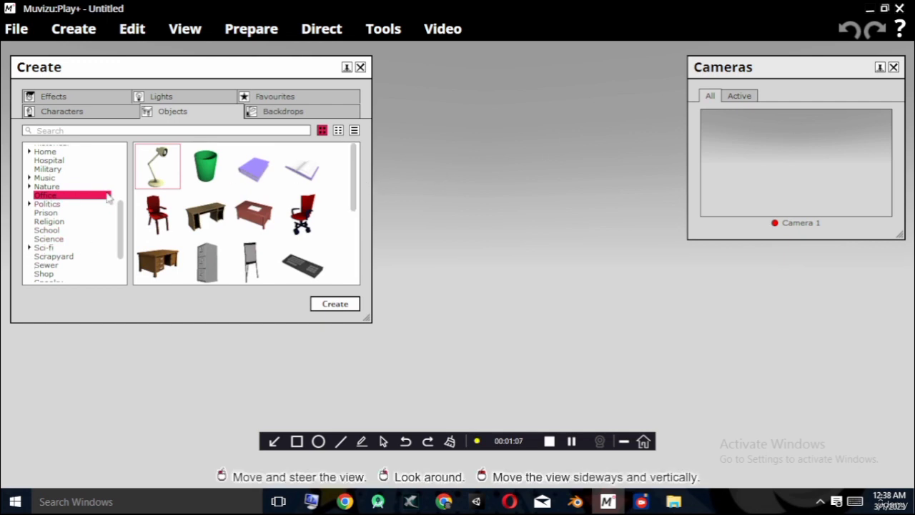
scroll(319, 205, down, 3)
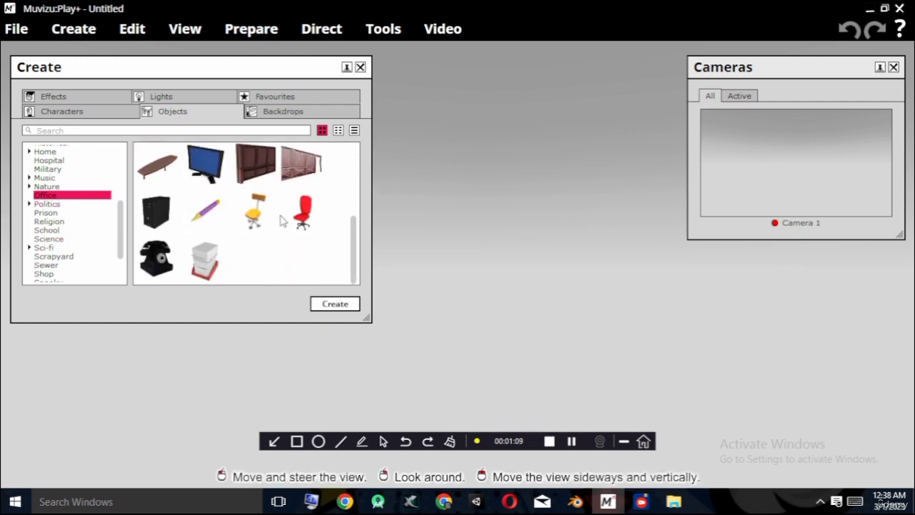
scroll(210, 249, up, 2)
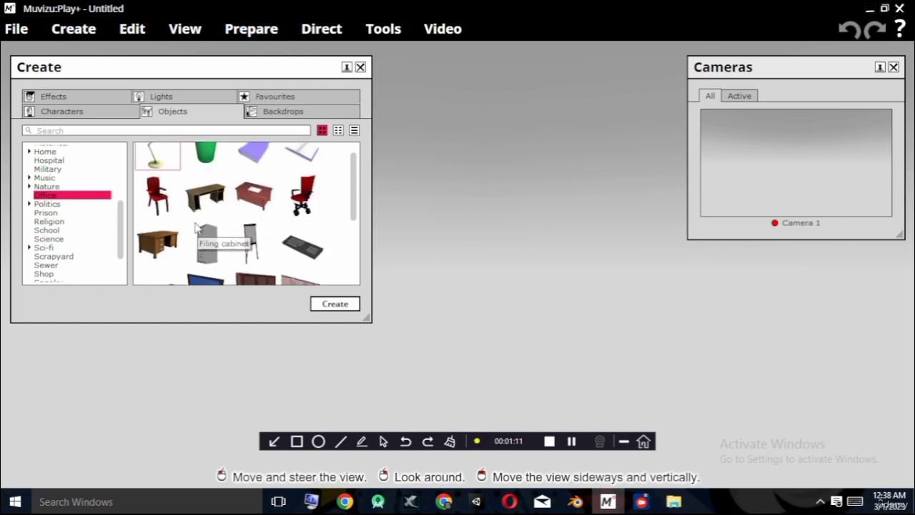
drag(213, 245, 486, 356)
mouse_move(487, 356)
right_down()
mouse_move(511, 356)
mouse_move(484, 356)
right_up()
drag(297, 194, 474, 342)
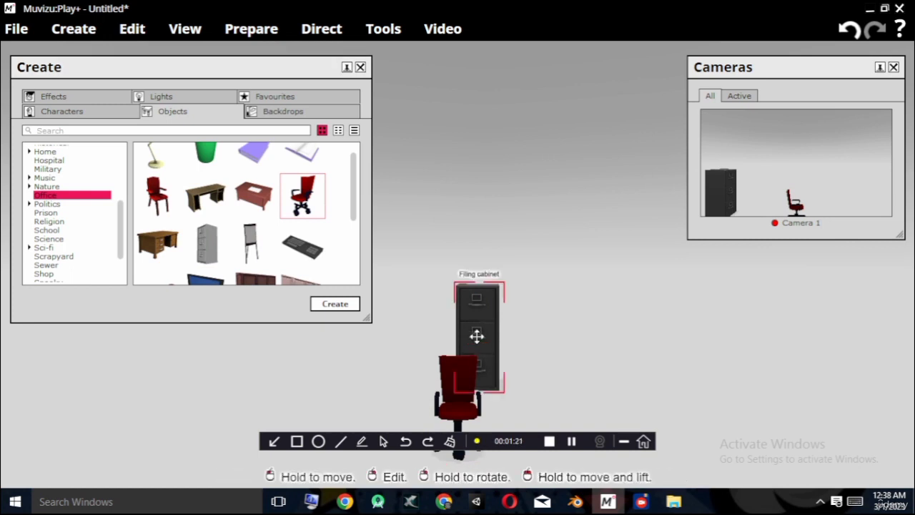
Delete the filing cabinet and the executive chair from the scene.
key(Delete)
right_click(465, 377)
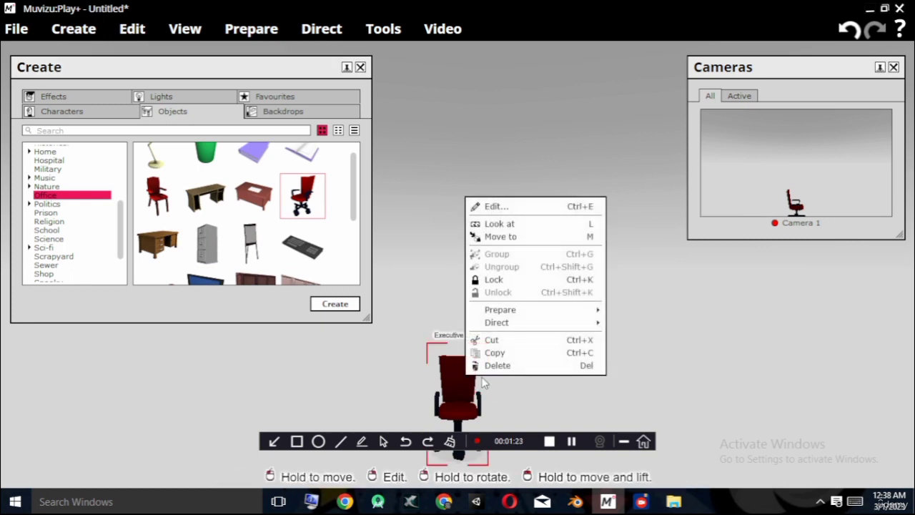
click(505, 365)
Search all object categories for "tree", add the palm tree to the scene and close the object library.
scroll(305, 270, up, 1)
scroll(85, 204, up, 5)
click(69, 130)
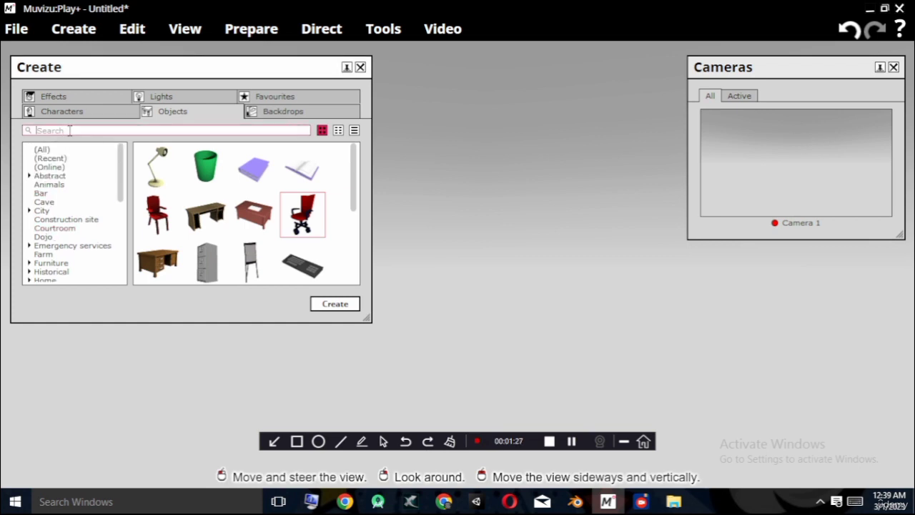
text(tree)
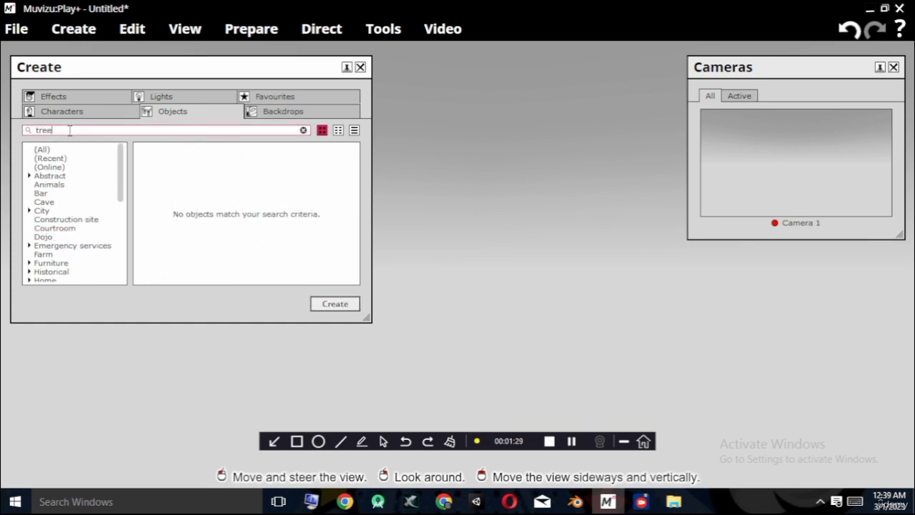
click(43, 149)
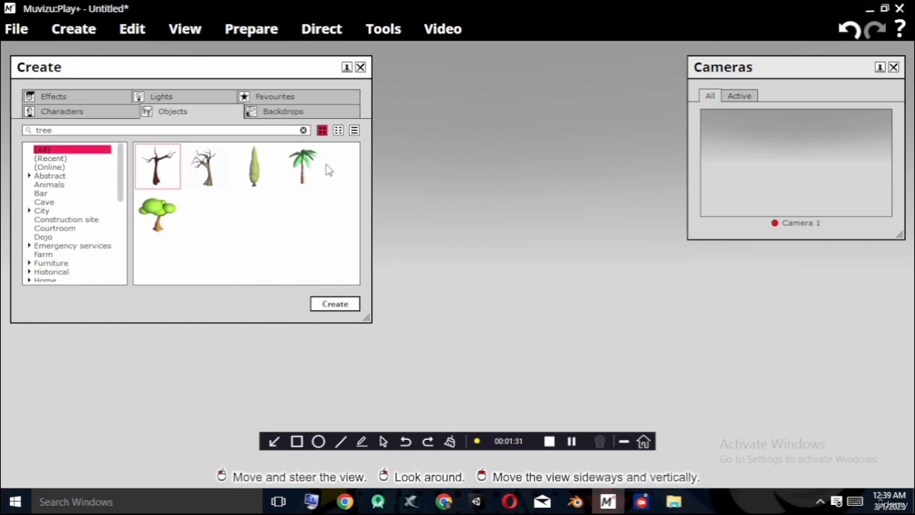
double_click(304, 166)
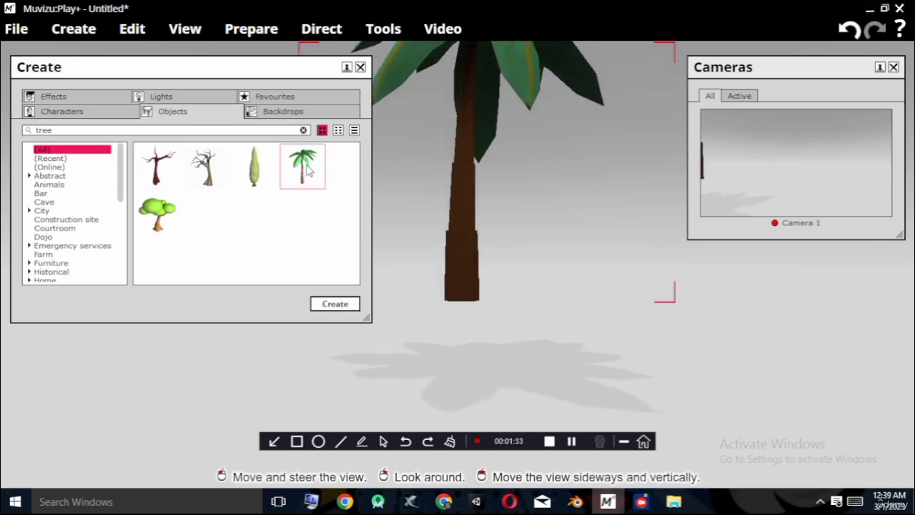
click(360, 66)
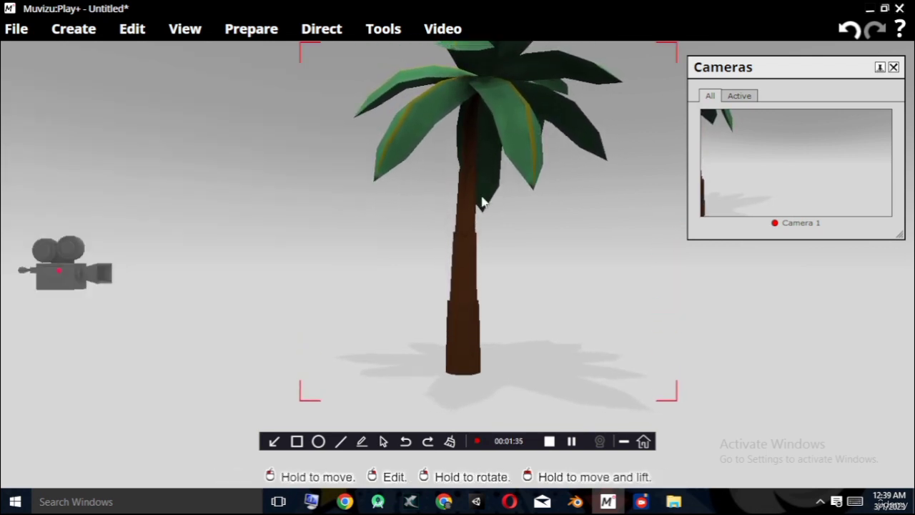
Move the palm tree across the floor so its trunk stands within Camera 1's shot.
scroll(467, 288, down, 5)
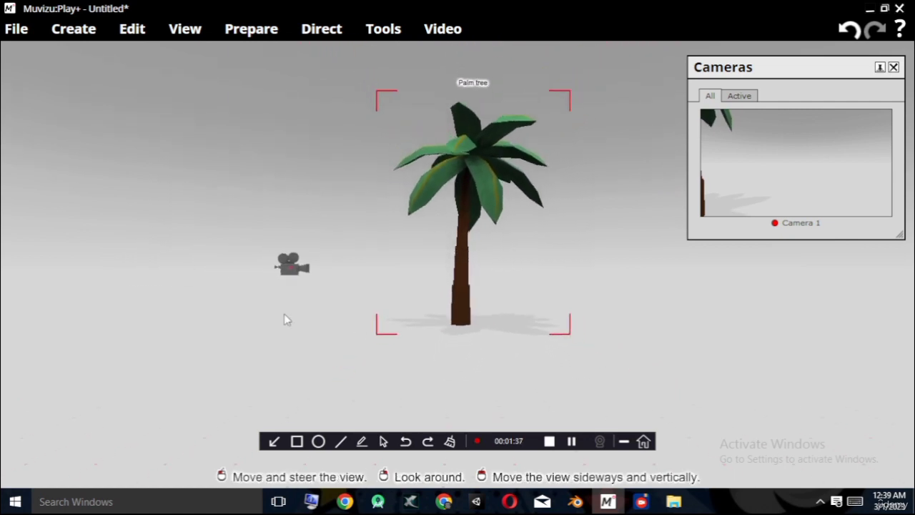
drag(301, 351, 350, 330)
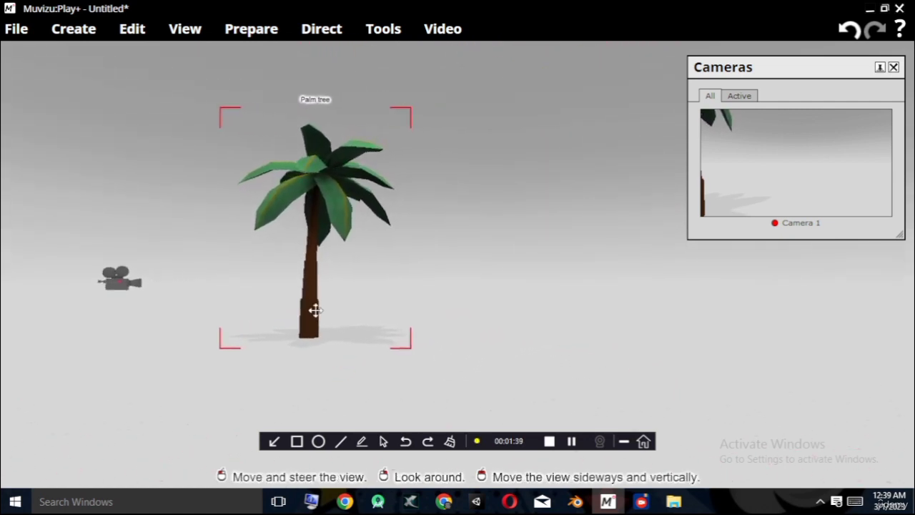
drag(304, 311, 371, 212)
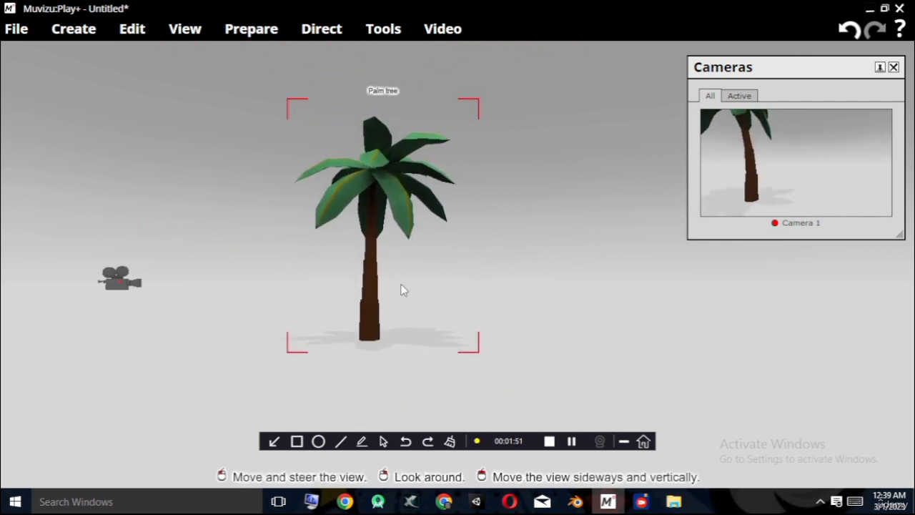
scroll(404, 289, down, 5)
mouse_move(389, 287)
mouse_down()
mouse_move(304, 290)
mouse_move(435, 290)
mouse_move(394, 288)
mouse_up()
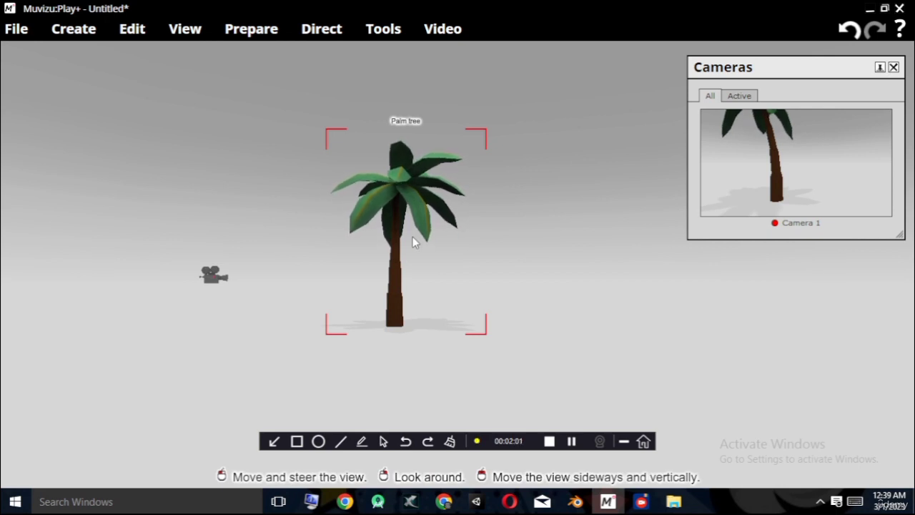
Rotate the palm tree on the spot until its trunk leans toward the opposite side.
right_drag(394, 306, 450, 306)
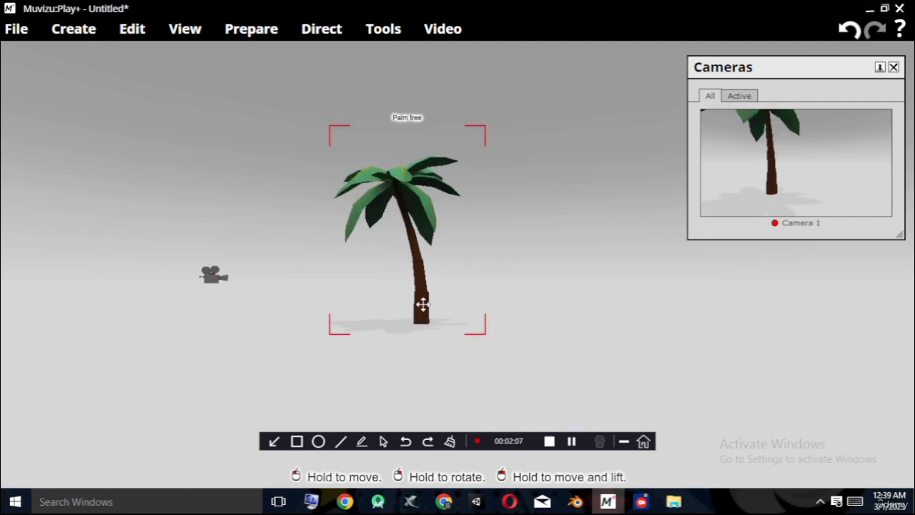
drag(419, 310, 380, 323)
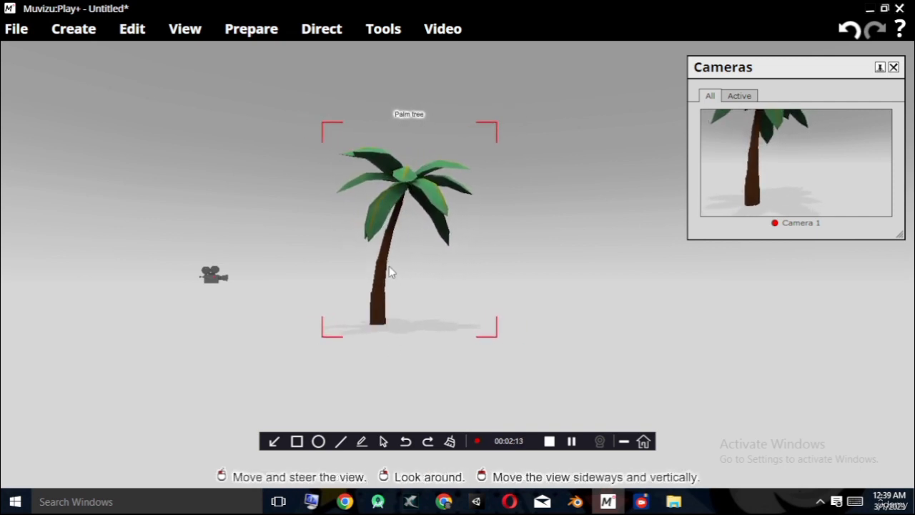
Open the palm tree's edit window, move it clear of the tree and rename the object "my tree".
right_click(379, 306)
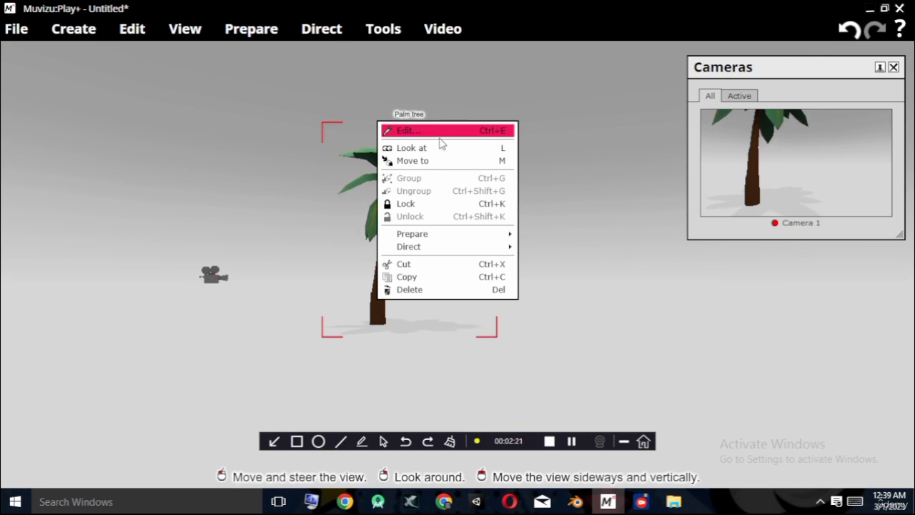
click(476, 136)
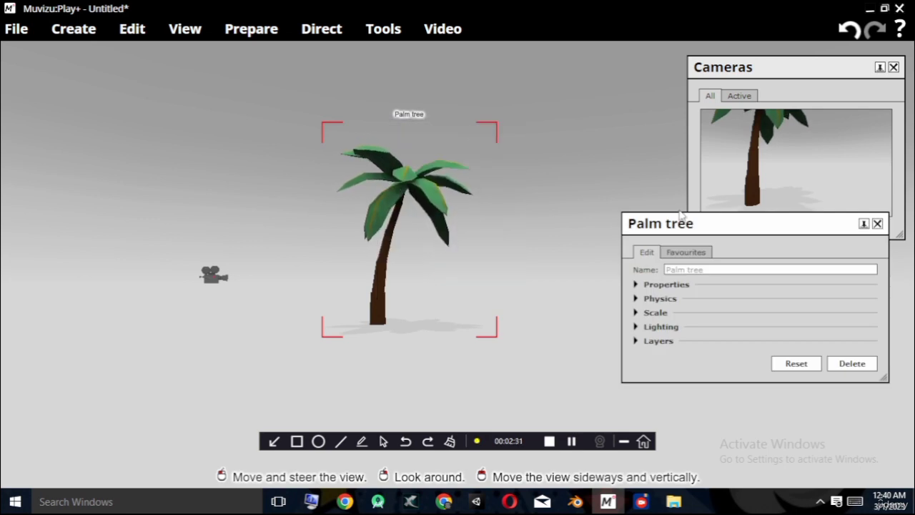
drag(694, 225, 600, 60)
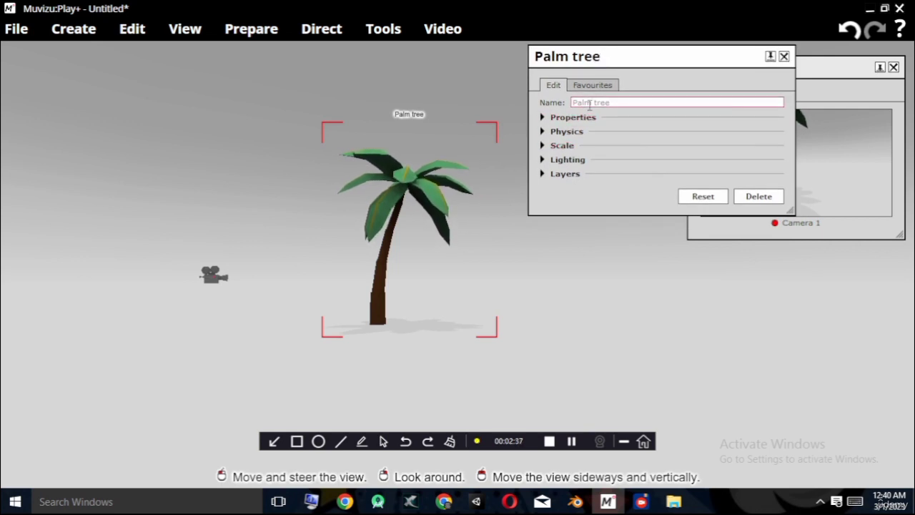
text(jhghjhgjghjig)
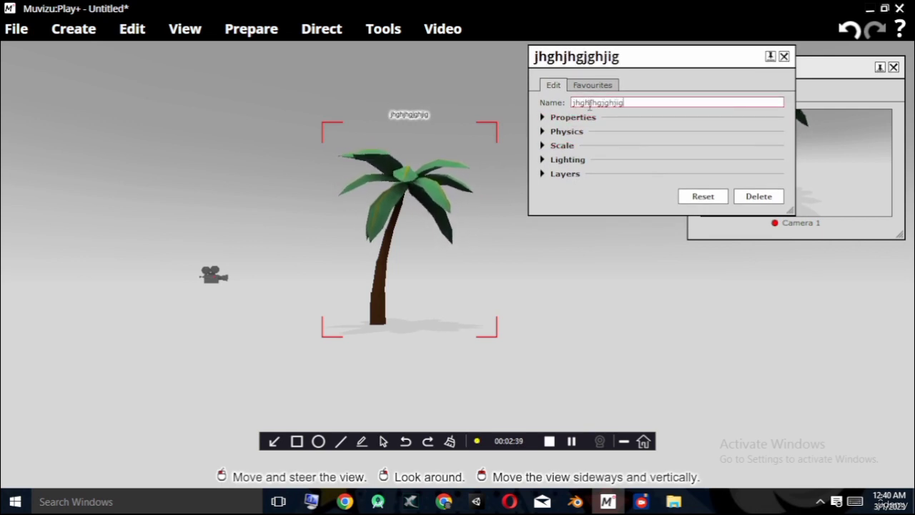
key(BackSpace)
key(BackSpace)
key(BackSpace)
key(BackSpace)
key(BackSpace)
key(BackSpace)
key(BackSpace)
key(BackSpace)
key(BackSpace)
key(BackSpace)
key(BackSpace)
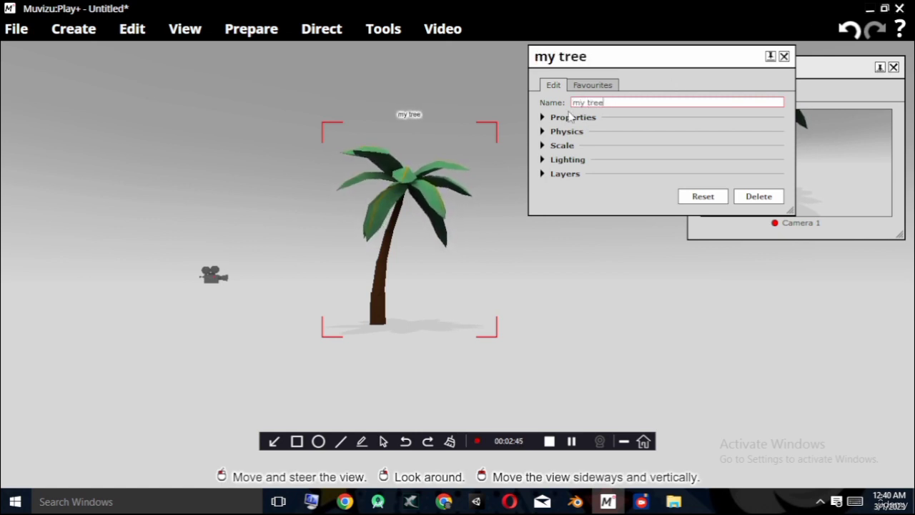
Change the tree's leaf colour to dark blue, hex 000891, in its properties.
click(569, 118)
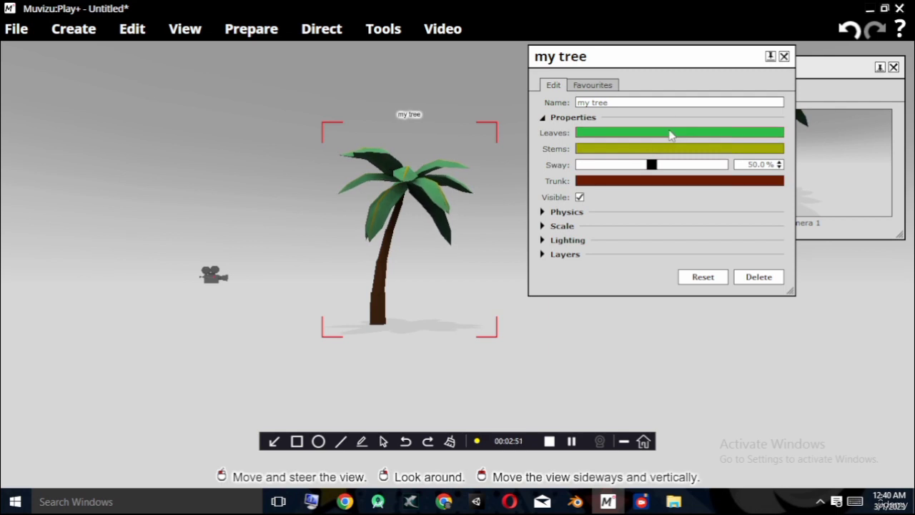
click(700, 136)
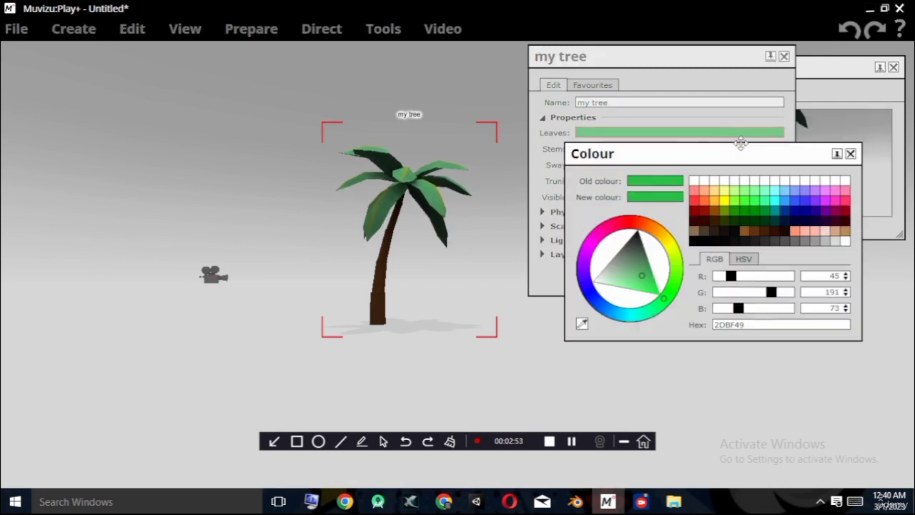
click(795, 211)
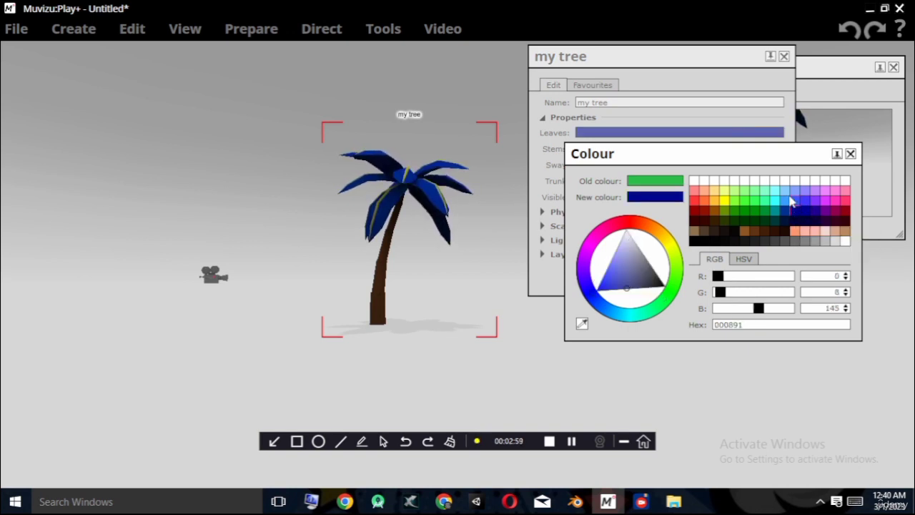
click(850, 154)
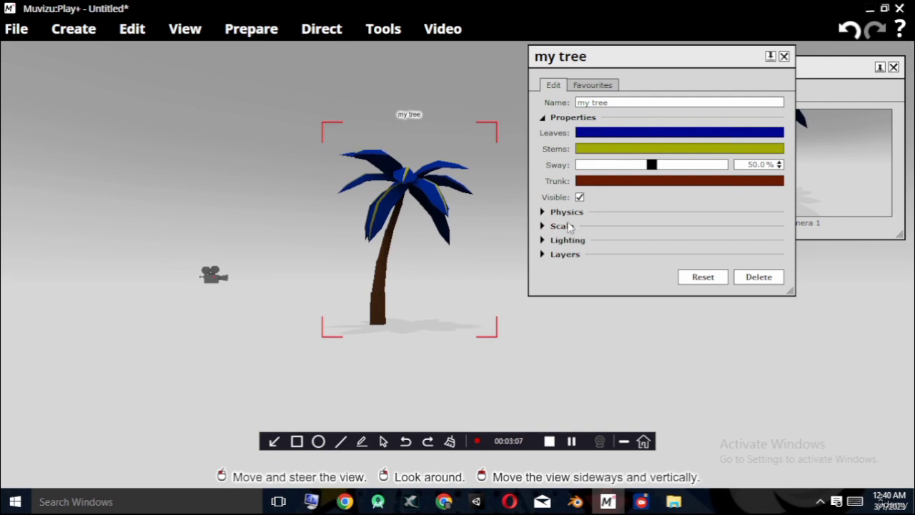
Try the tree's sway at 0%, inspect the leaves up close and set the sway to 100%.
drag(651, 165, 591, 165)
drag(508, 169, 509, 170)
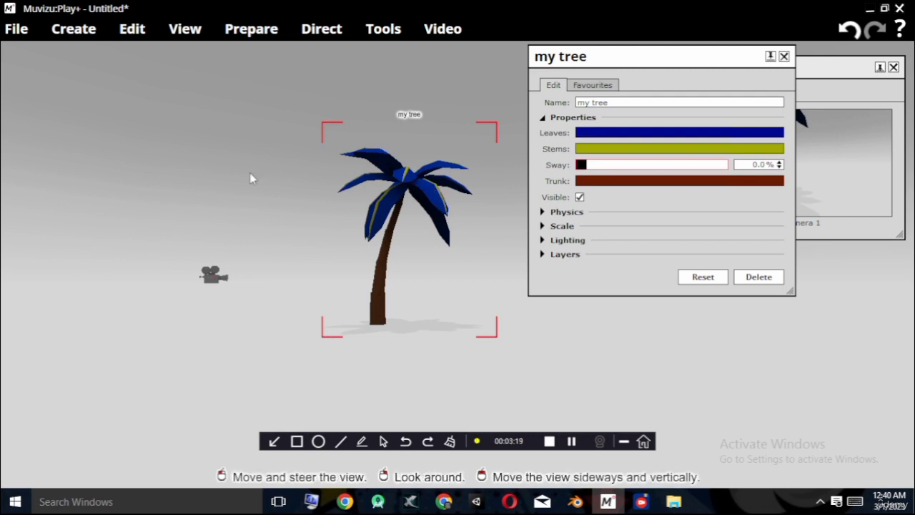
scroll(346, 158, up, 7)
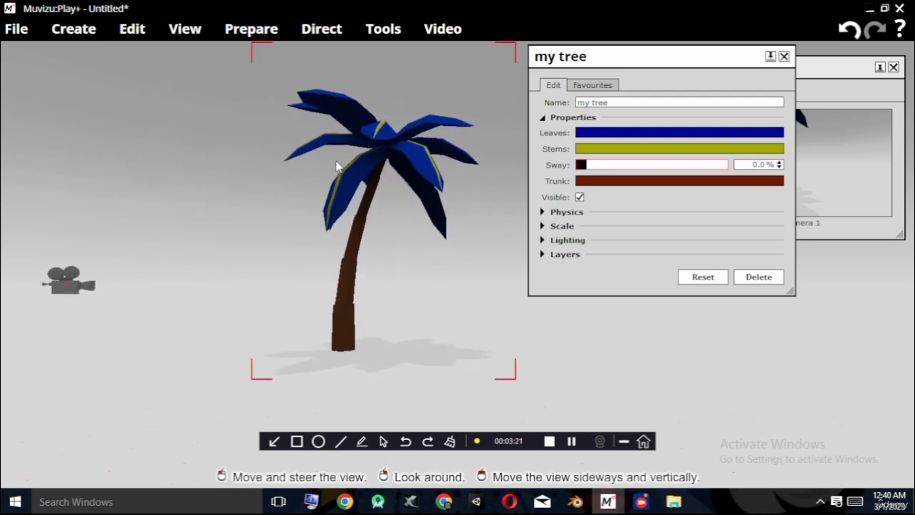
scroll(320, 188, up, 2)
middle_drag(224, 247, 266, 328)
right_drag(296, 369, 328, 366)
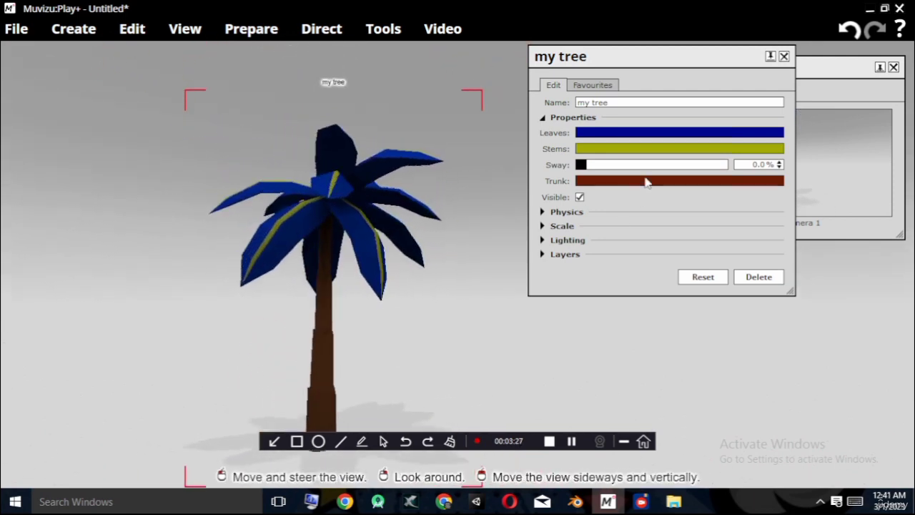
drag(580, 165, 760, 184)
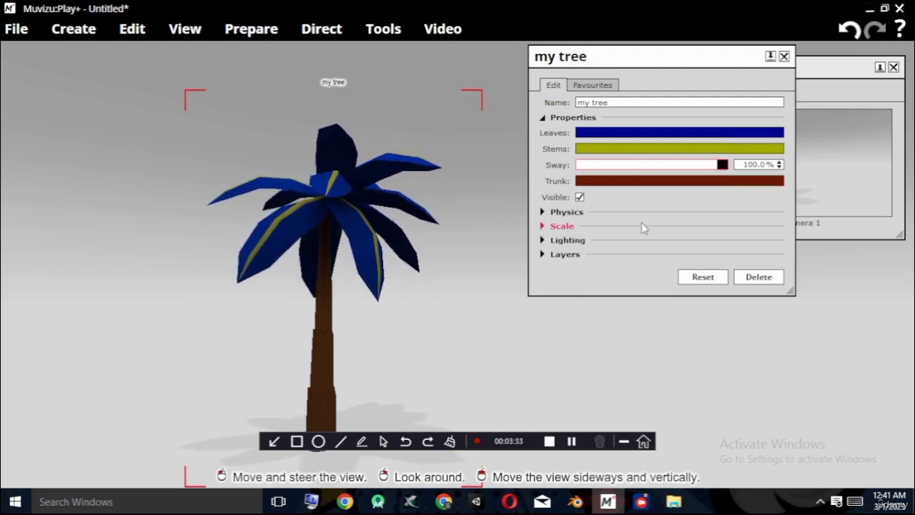
Scale the tree to 1.2 in all directions and reduce its width and height to 1.1.
click(560, 228)
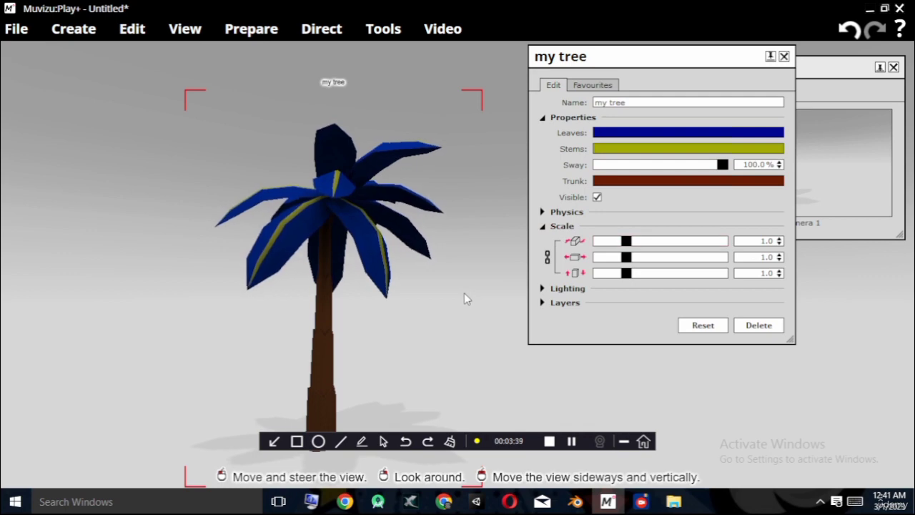
scroll(463, 293, down, 5)
mouse_move(626, 241)
mouse_down()
mouse_move(643, 242)
mouse_move(619, 242)
mouse_move(642, 244)
mouse_move(619, 242)
mouse_move(631, 250)
mouse_up()
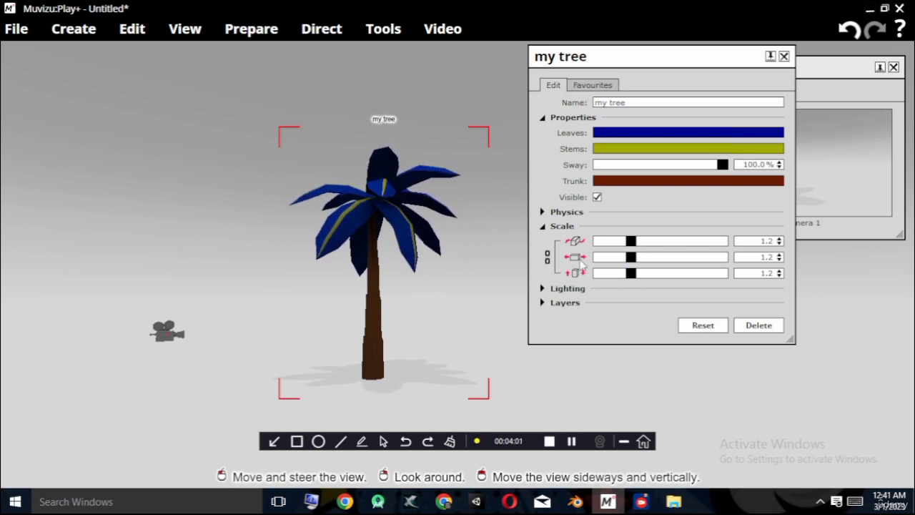
mouse_move(631, 277)
mouse_down()
mouse_move(641, 279)
mouse_move(621, 278)
mouse_move(629, 258)
mouse_move(626, 272)
mouse_up()
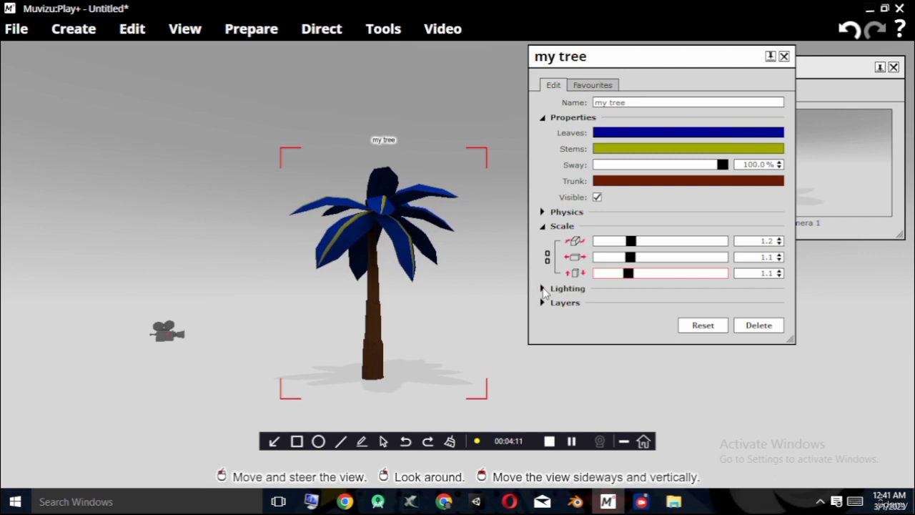
Switch the tree's shadow casting off and on repeatedly to compare, finishing with it enabled.
click(542, 288)
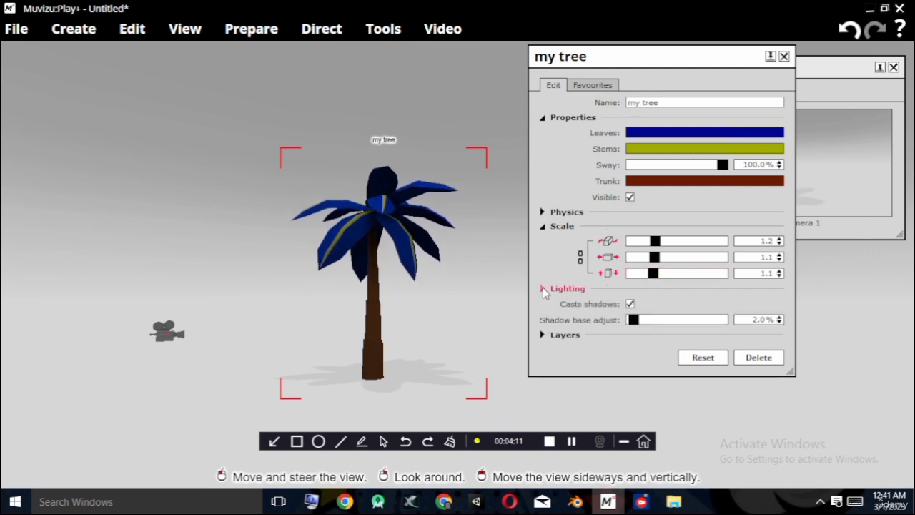
click(629, 305)
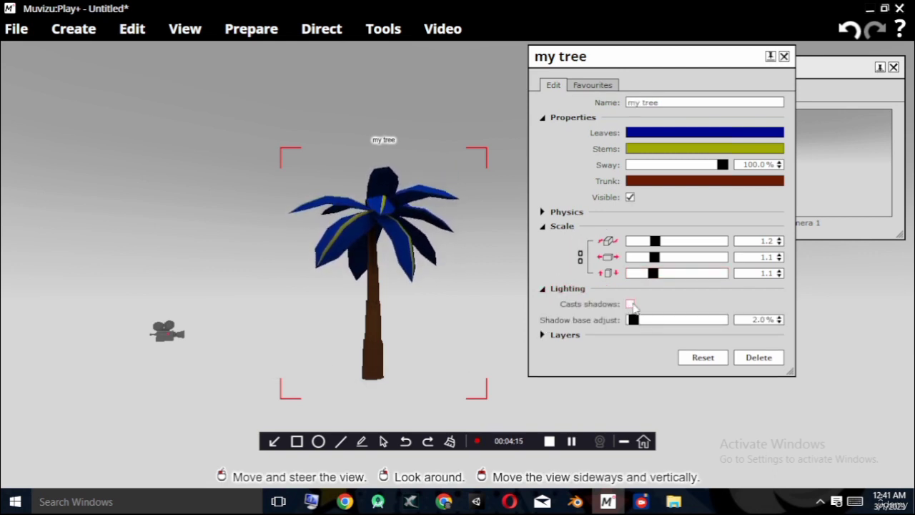
click(629, 305)
click(629, 305)
click(630, 304)
click(630, 305)
click(630, 304)
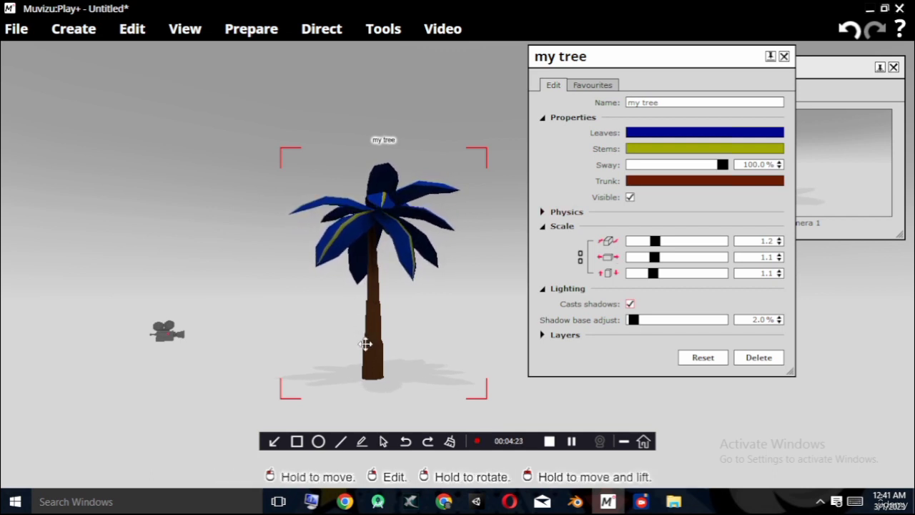
Lift the tree above the floor to compare its shadow and set it back down on the floor.
drag(641, 61, 696, 73)
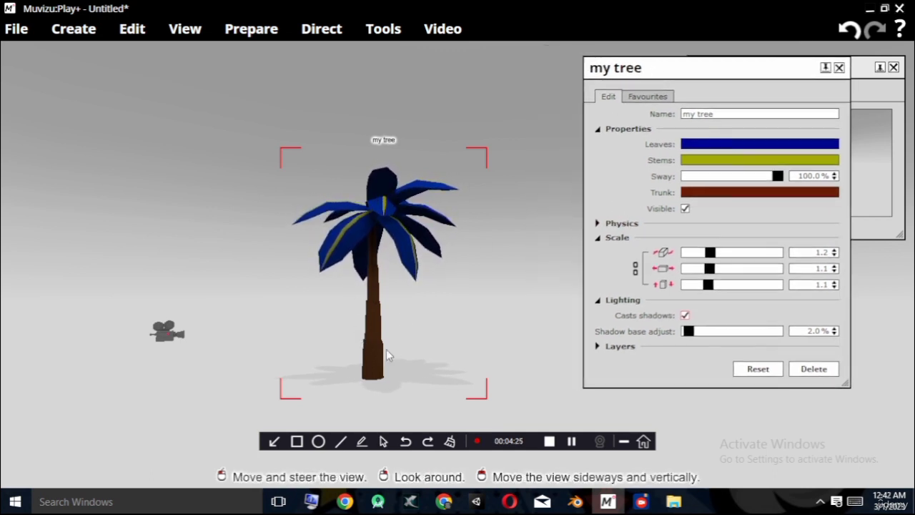
drag(374, 357, 375, 285)
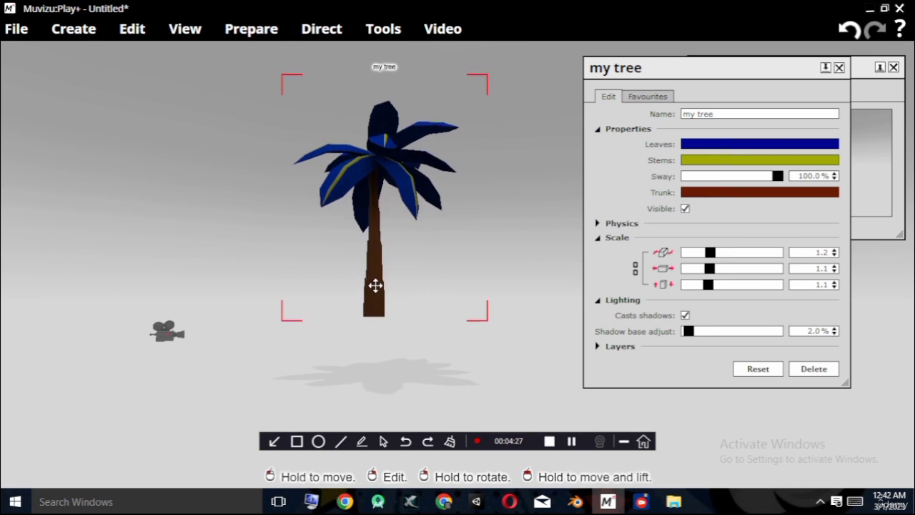
drag(378, 349, 382, 256)
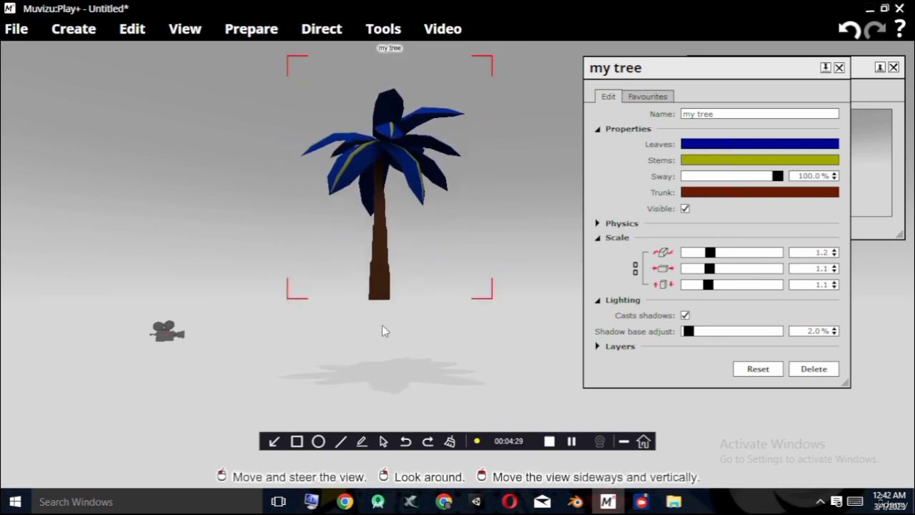
drag(380, 361, 417, 268)
drag(304, 338, 319, 307)
right_drag(319, 308, 354, 349)
drag(404, 305, 419, 258)
scroll(417, 258, up, 2)
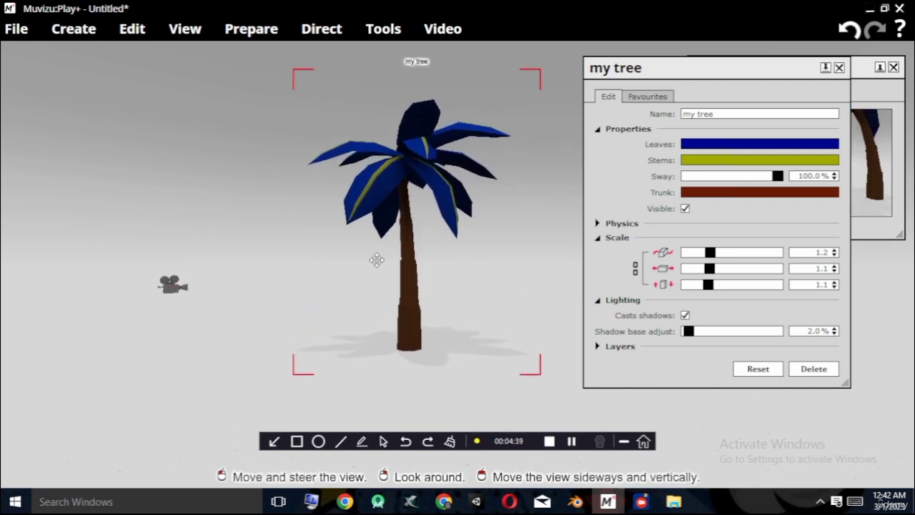
scroll(379, 261, up, 4)
scroll(428, 255, down, 4)
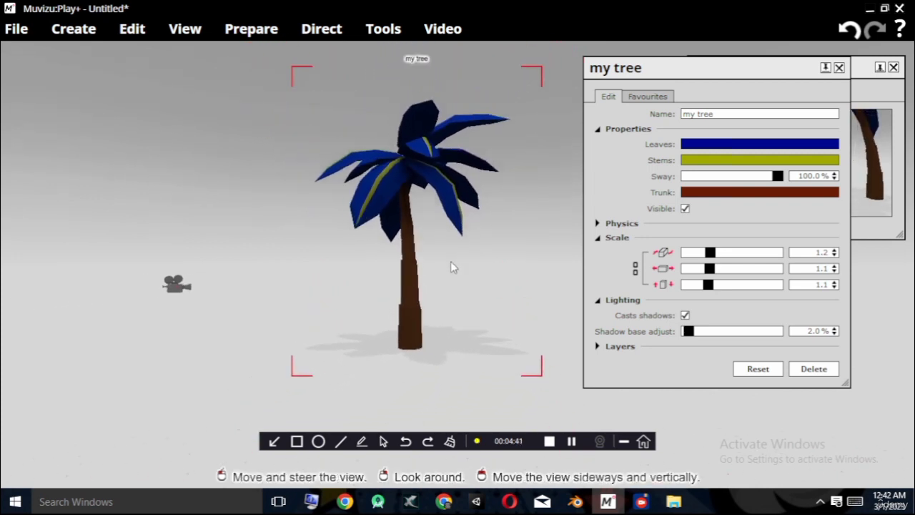
scroll(450, 261, down, 3)
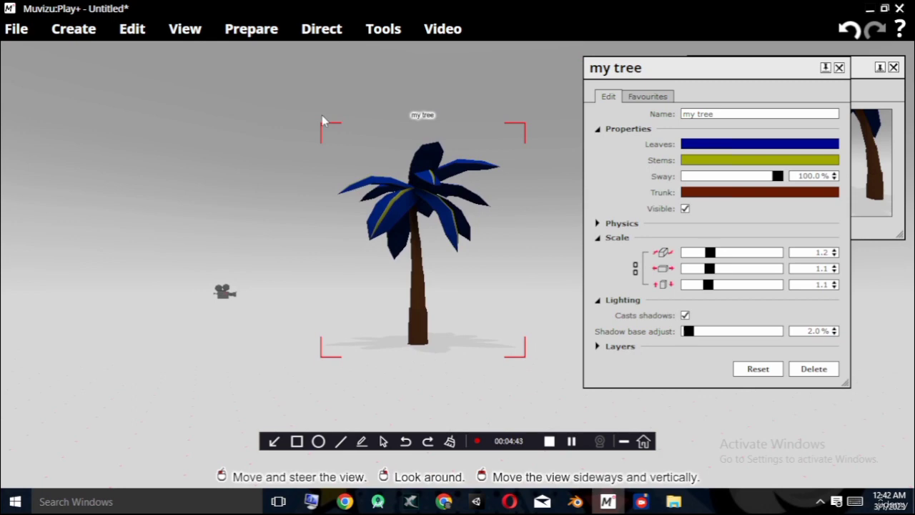
Search all objects for "box", add the closed cardboard box to the scene and close the object library.
click(77, 33)
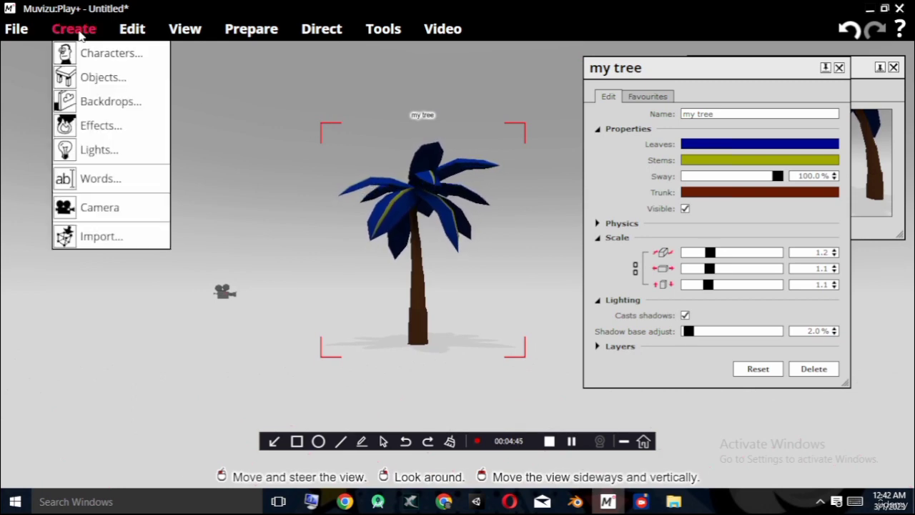
click(100, 77)
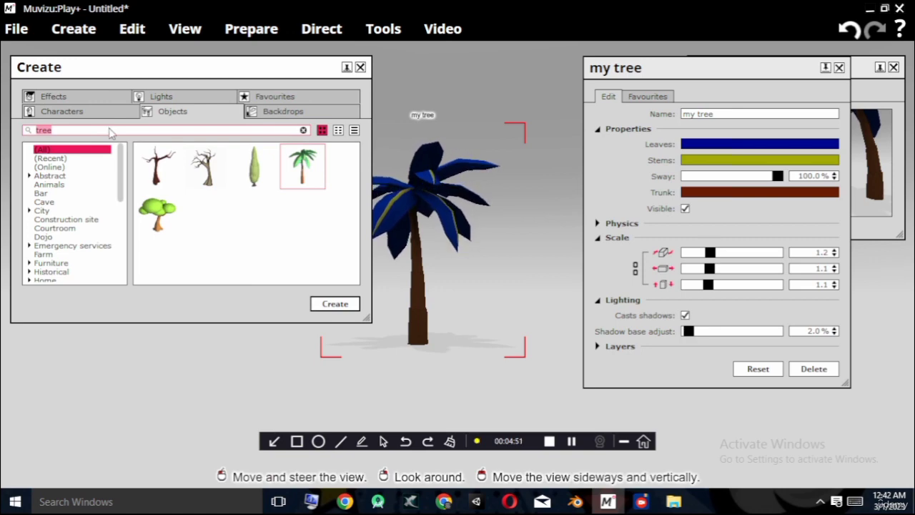
key(BackSpace)
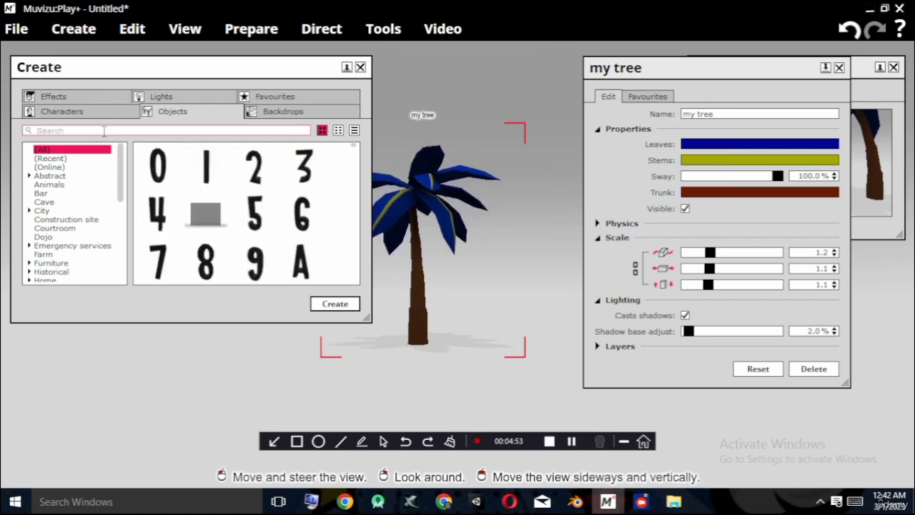
text(b)
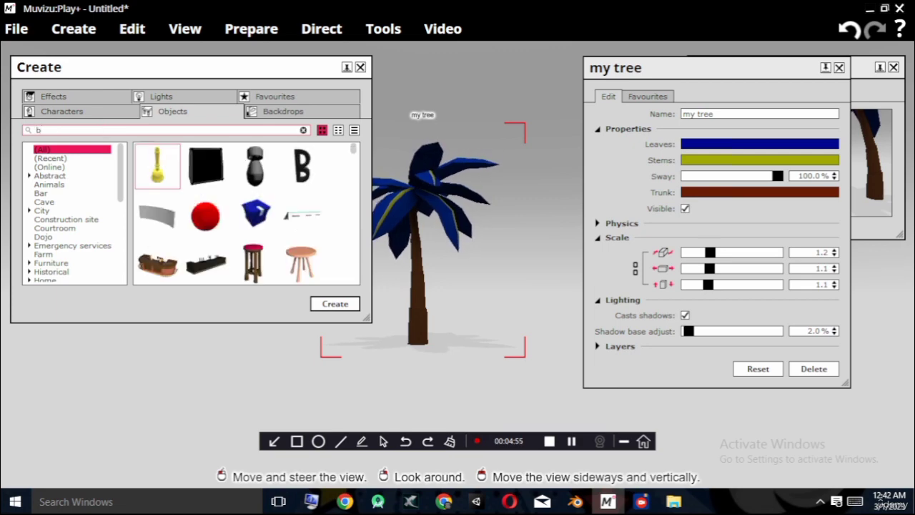
text(ox)
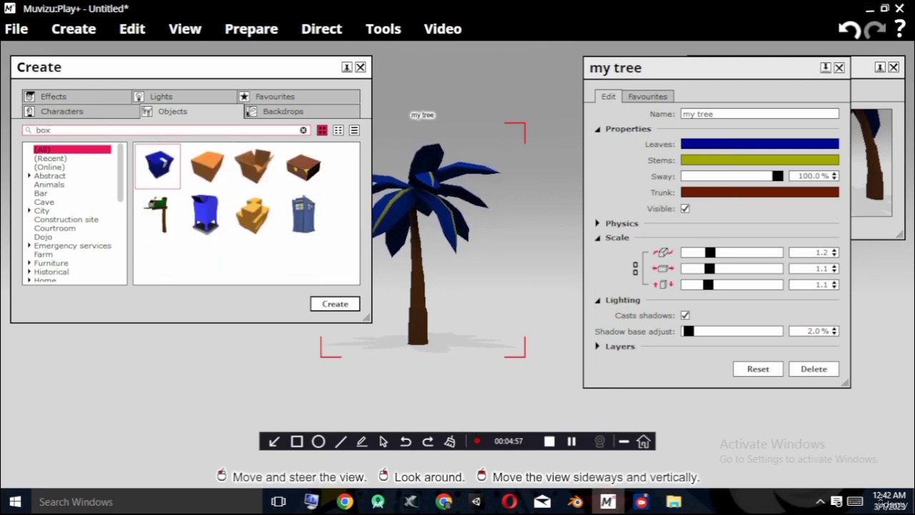
double_click(206, 168)
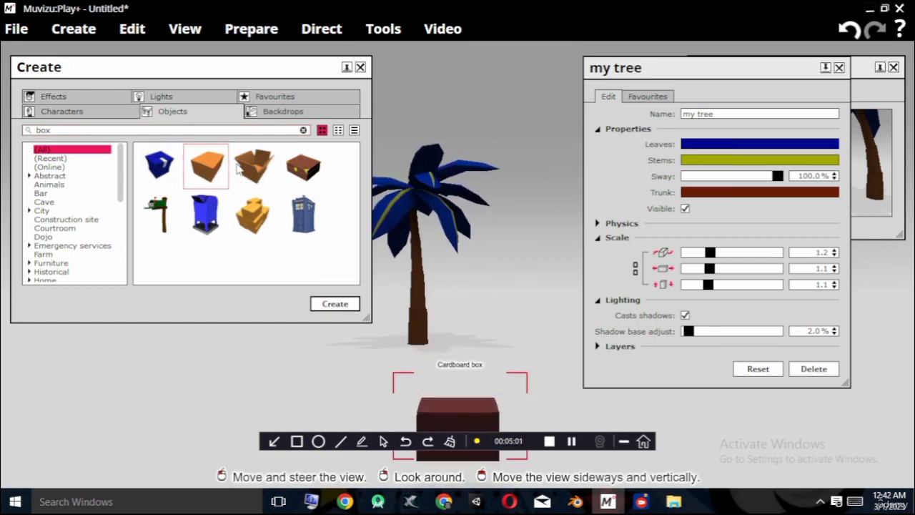
click(361, 68)
Move the cardboard box across the floor so it stands in front of the palm tree's trunk.
right_drag(339, 145, 331, 160)
drag(433, 384, 390, 321)
right_click(392, 328)
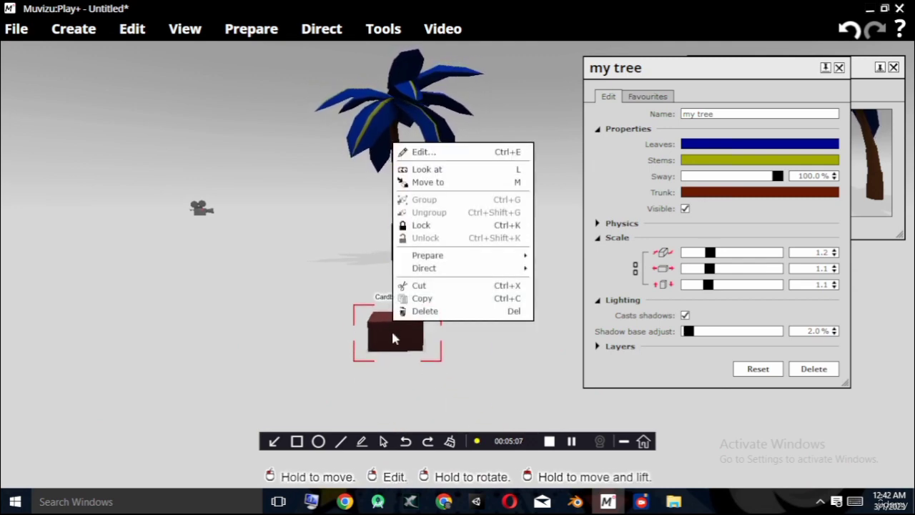
scroll(361, 320, up, 5)
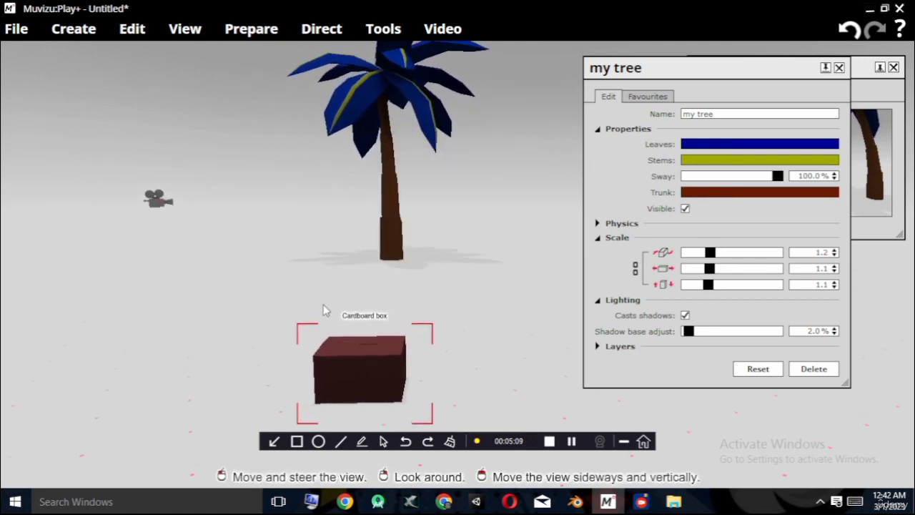
Scale the cardboard box uniformly to 2.2 and close its properties.
right_click(350, 350)
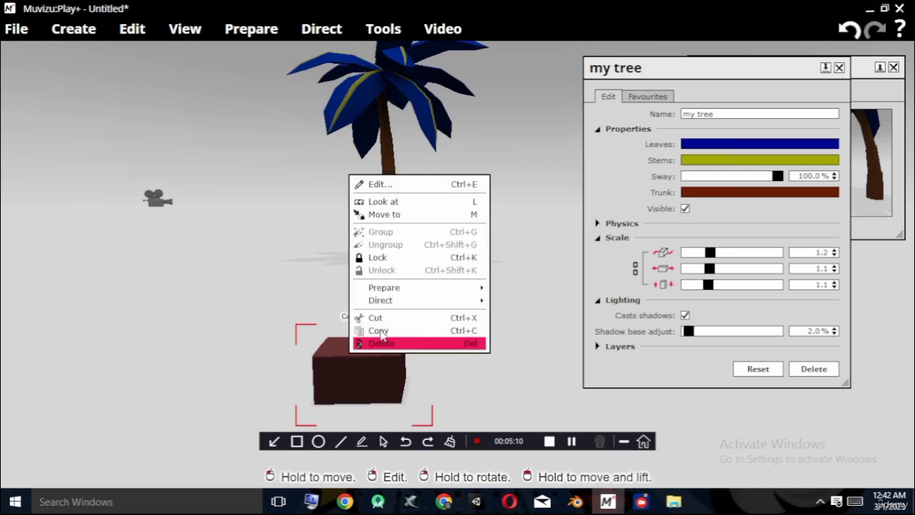
click(439, 185)
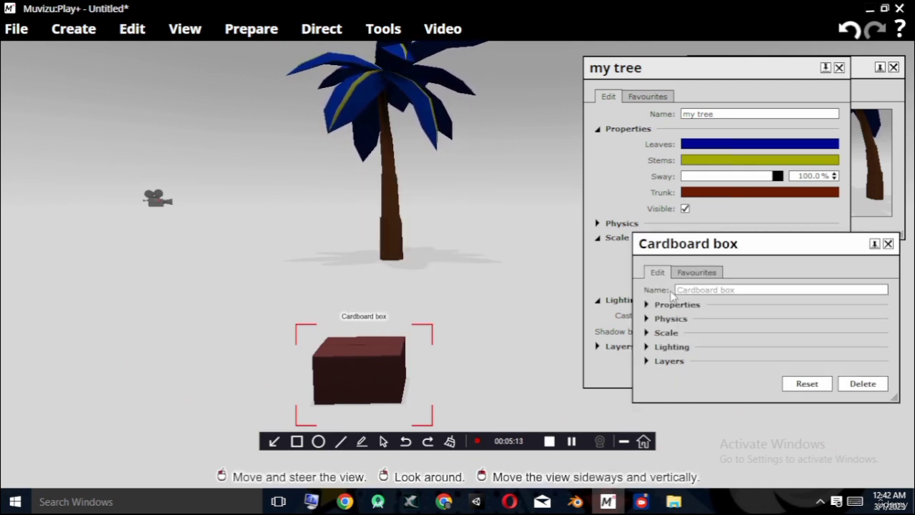
click(665, 333)
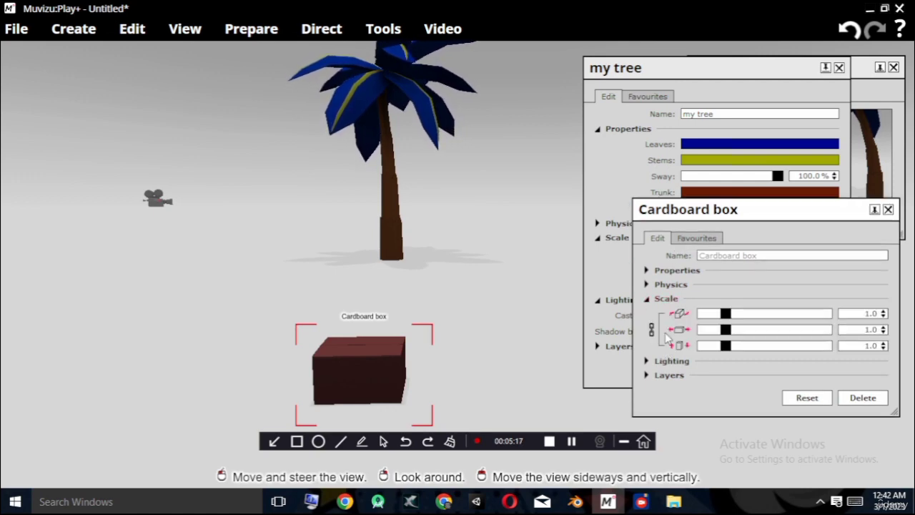
drag(728, 320, 758, 325)
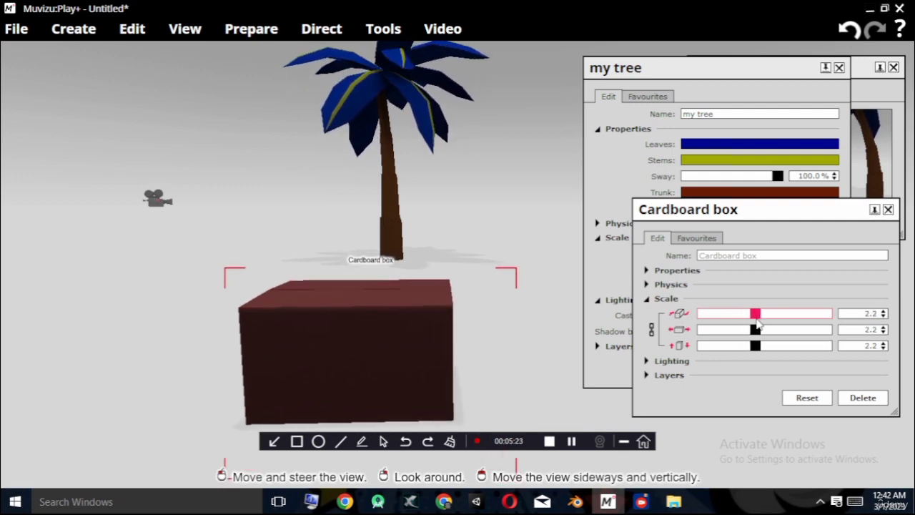
click(888, 210)
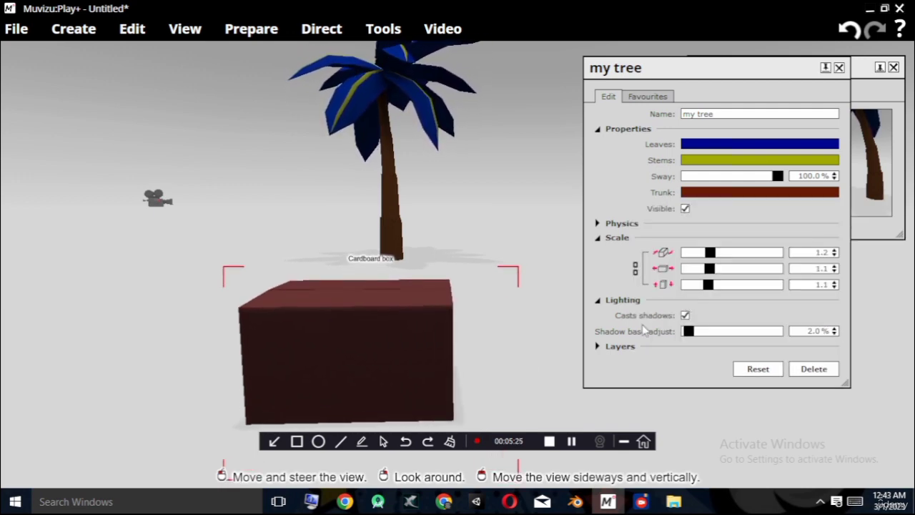
Bring the enlarged box and the palm tree together and lift the tree so it stands on top of the box.
drag(357, 346, 393, 162)
scroll(388, 196, up, 3)
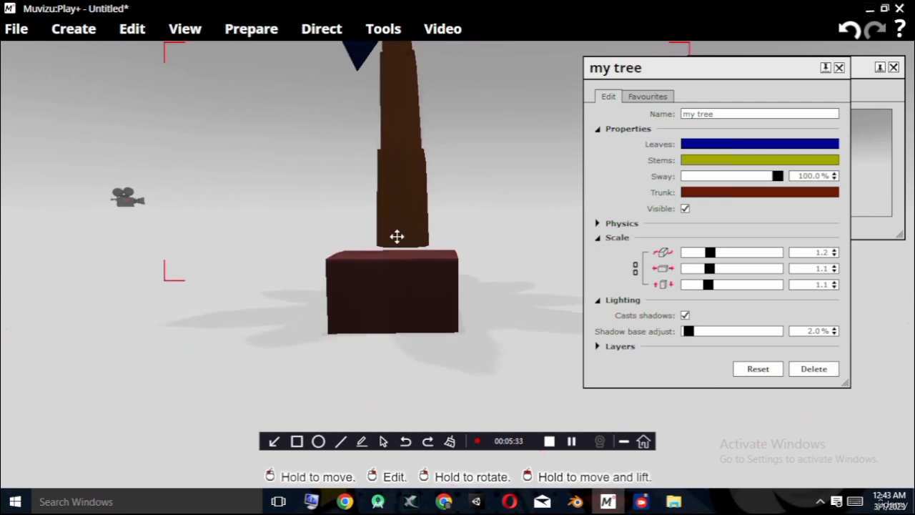
scroll(277, 268, down, 3)
right_drag(278, 270, 274, 307)
middle_drag(273, 307, 287, 250)
scroll(378, 331, down, 3)
drag(388, 308, 398, 250)
right_drag(444, 378, 441, 346)
drag(441, 346, 445, 364)
middle_drag(387, 302, 391, 265)
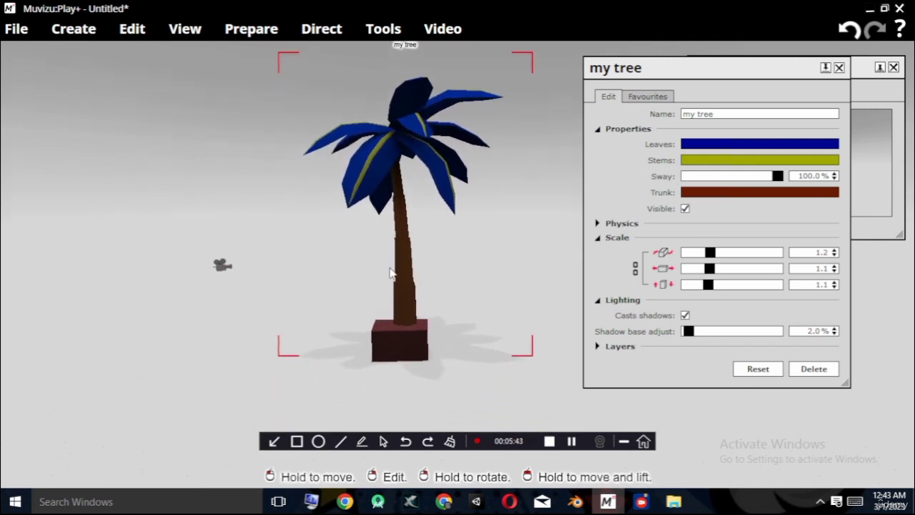
Test the tree's "Floats in the air" option by lifting it above the box, finishing with floating off and "Can be stood on" enabled.
click(607, 224)
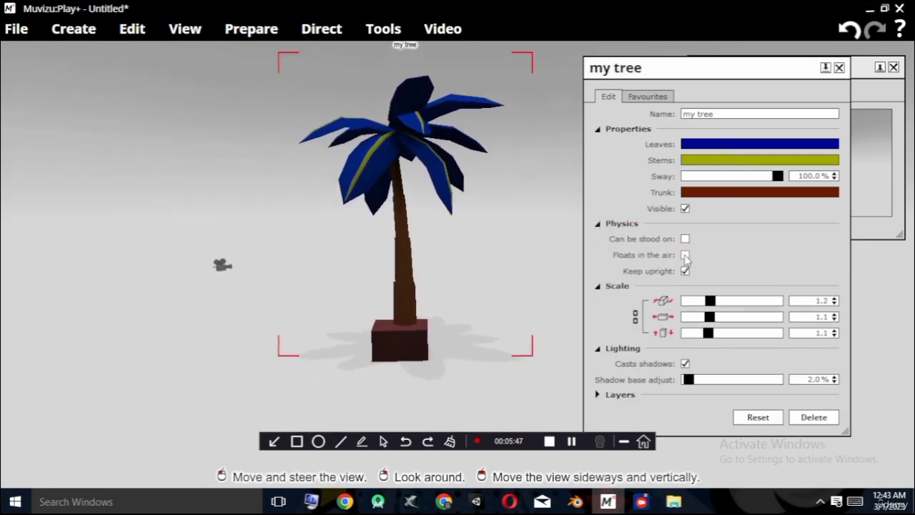
middle_drag(403, 284, 402, 240)
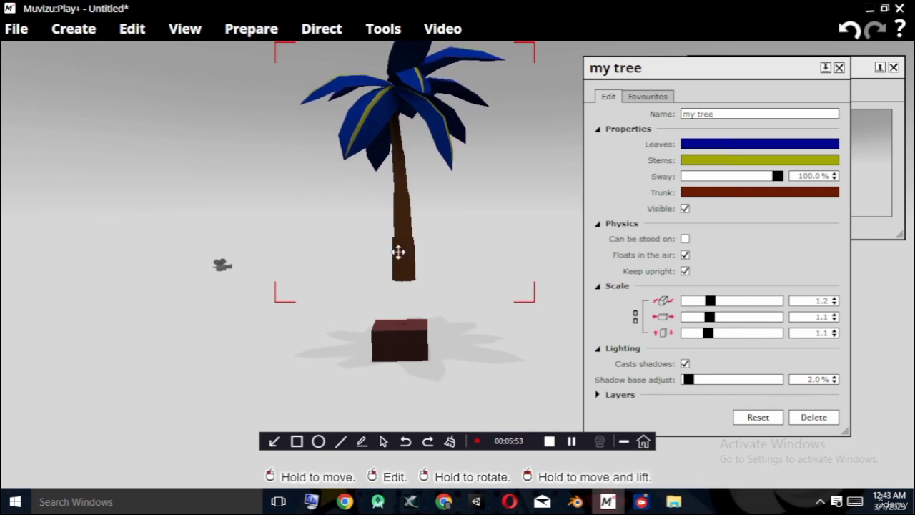
click(685, 256)
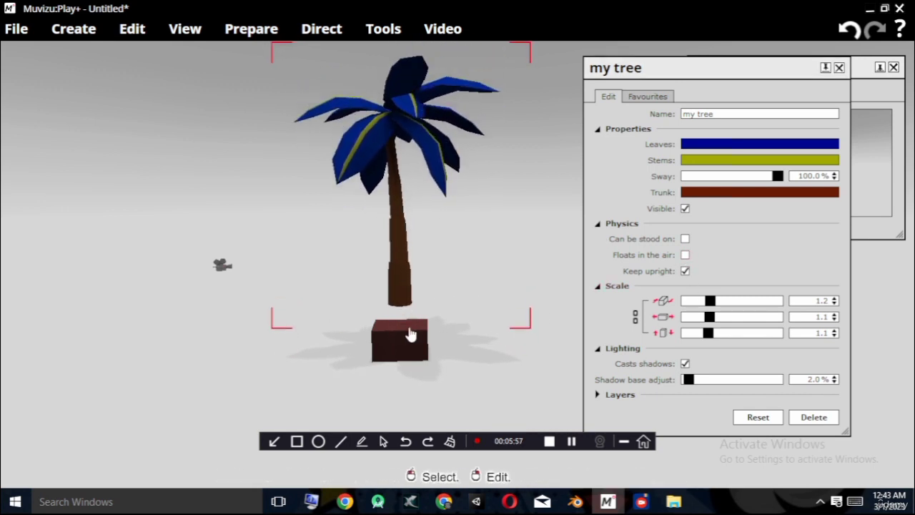
drag(400, 308, 402, 268)
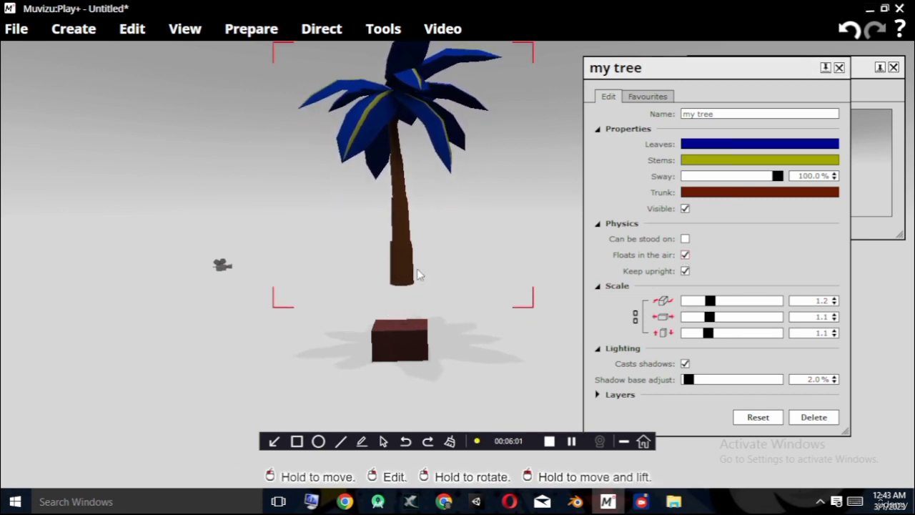
click(685, 255)
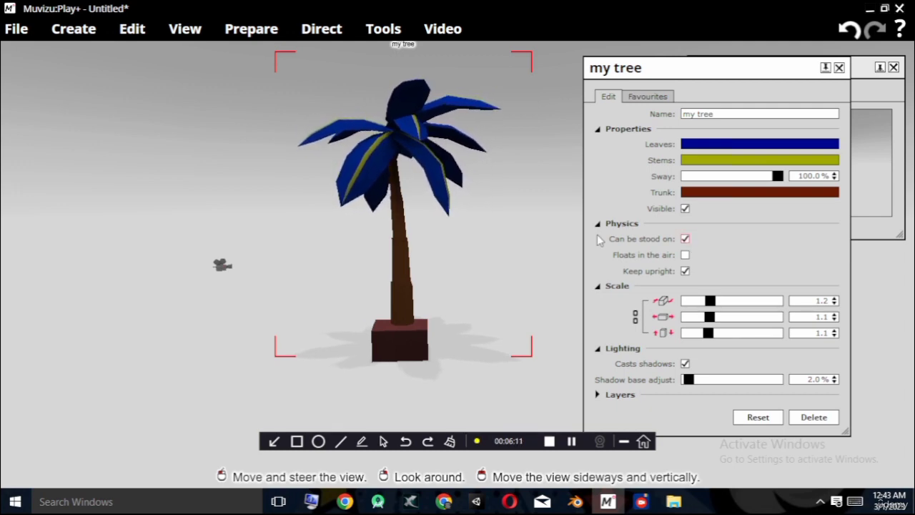
Move the palm tree off the box onto the floor behind it.
drag(398, 253, 378, 260)
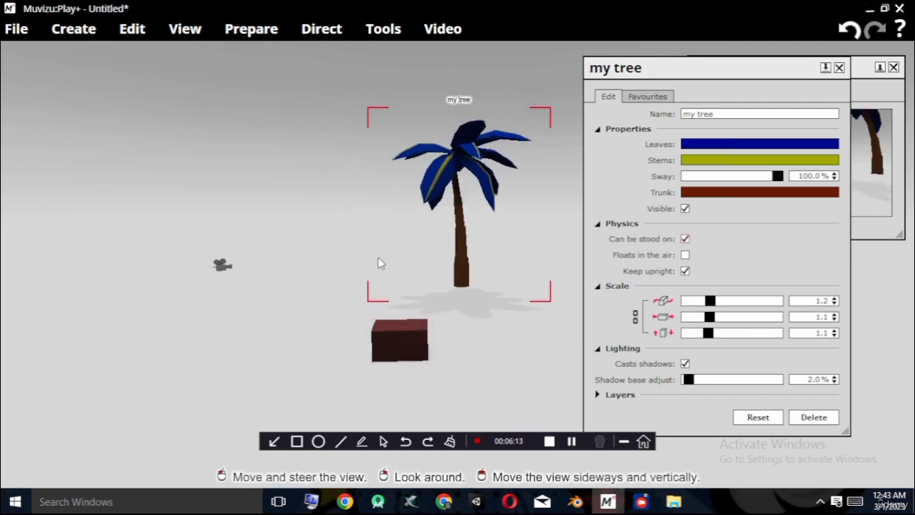
right_drag(295, 267, 285, 257)
drag(286, 258, 258, 247)
Add the Mandy character to the scene and close the character library.
click(71, 34)
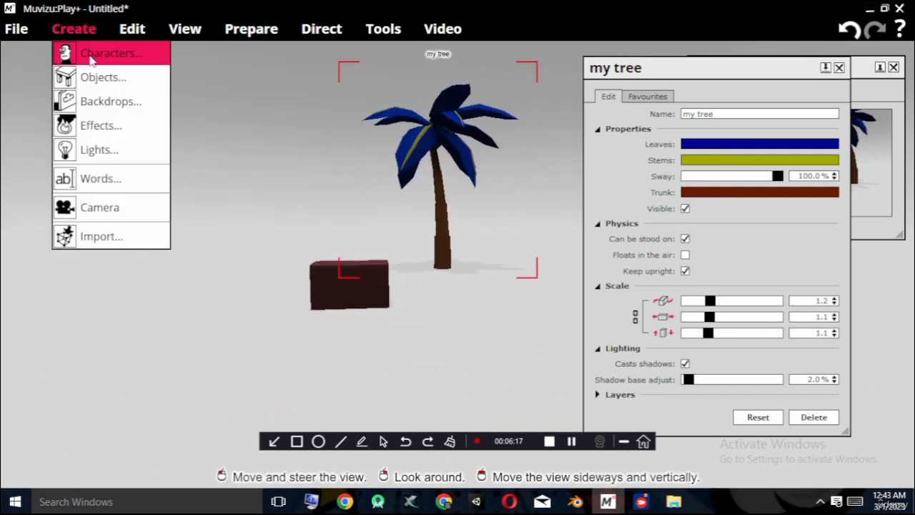
click(152, 62)
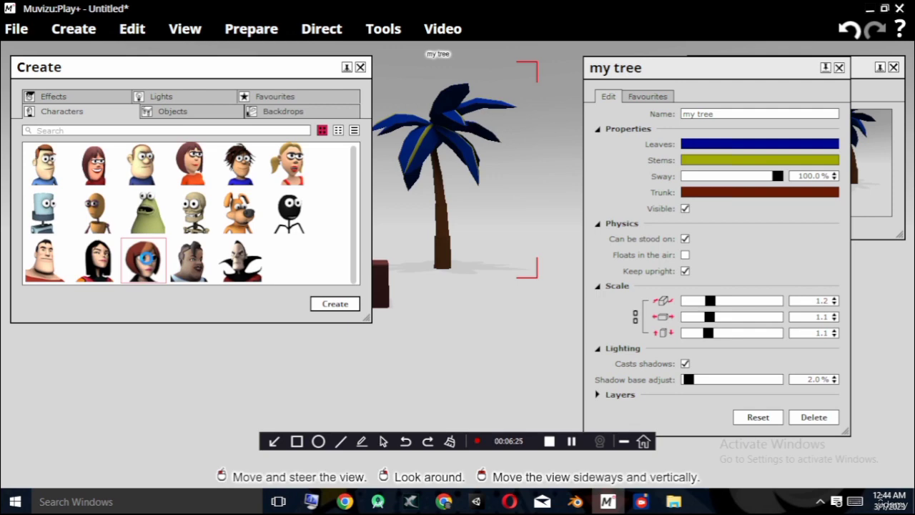
double_click(147, 259)
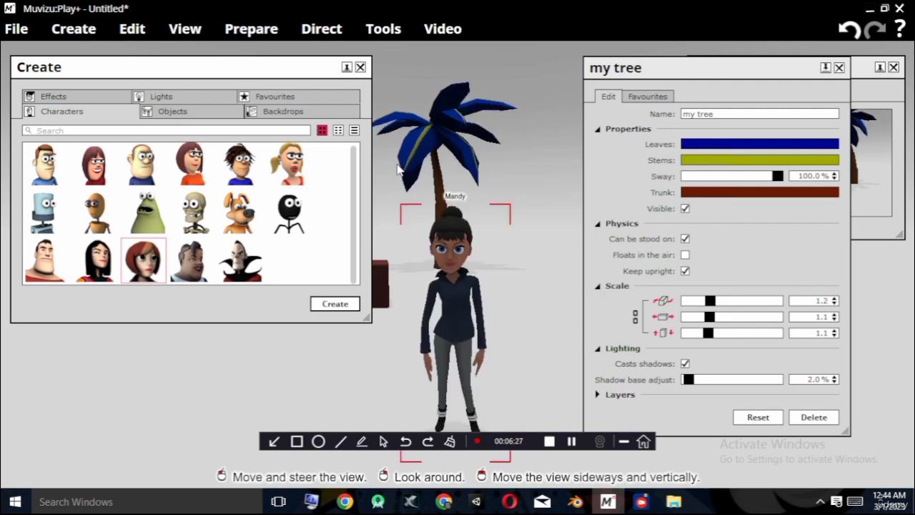
click(360, 67)
Move Mandy over to the cardboard box and try to lift her onto its top.
drag(462, 316, 453, 359)
scroll(337, 261, up, 7)
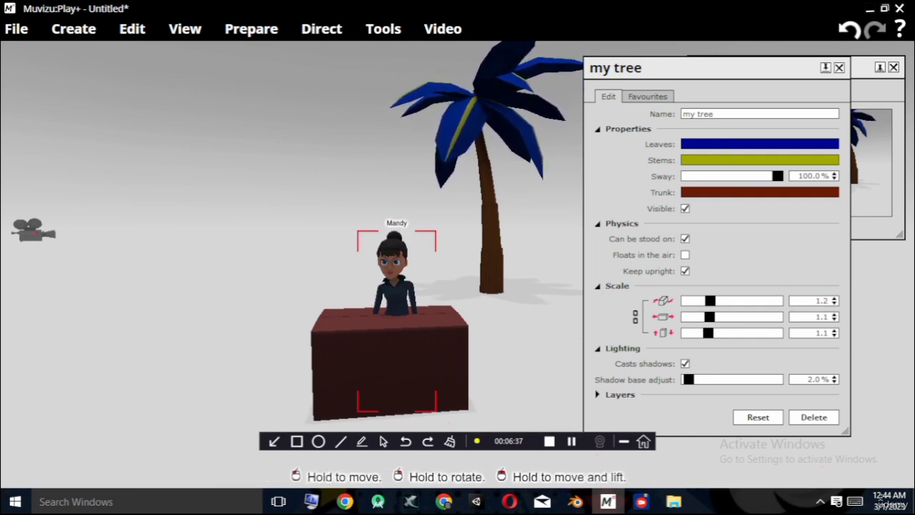
drag(394, 275, 401, 93)
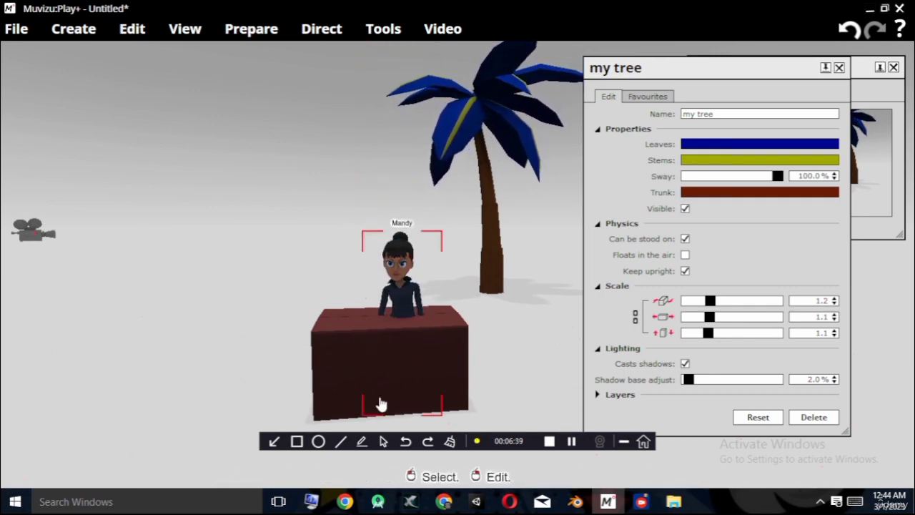
drag(413, 287, 424, 100)
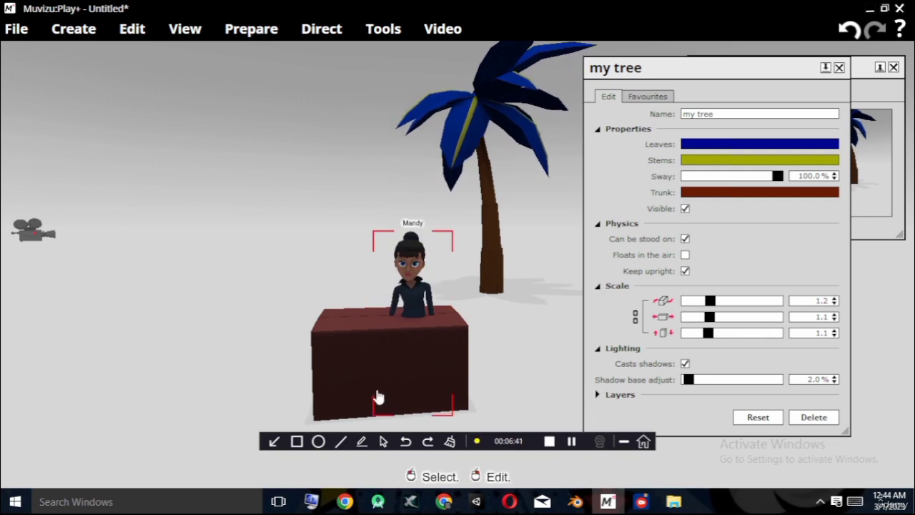
Enable "Can be stood on" in the cardboard box's physics settings.
right_click(351, 361)
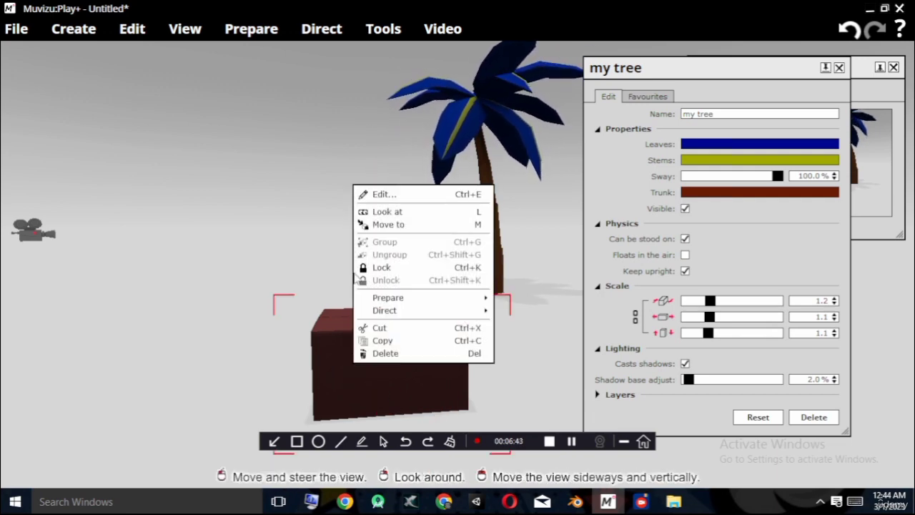
click(383, 195)
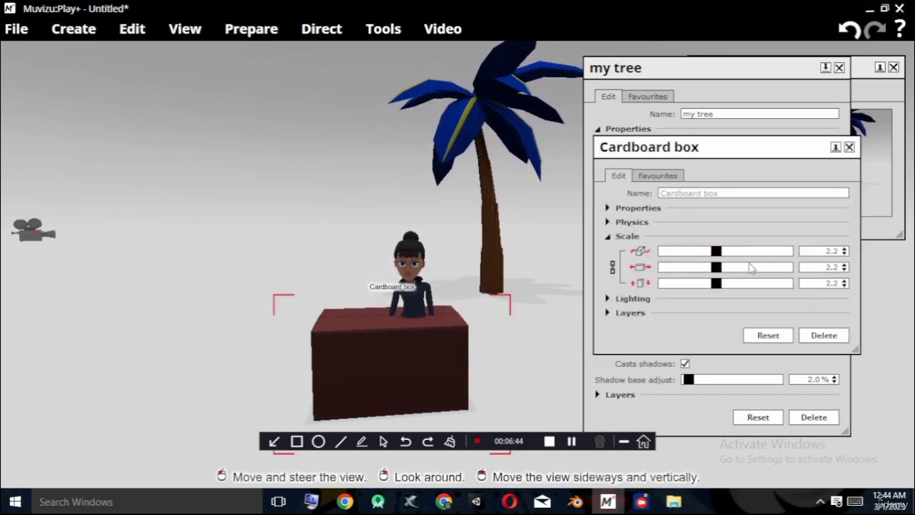
click(632, 222)
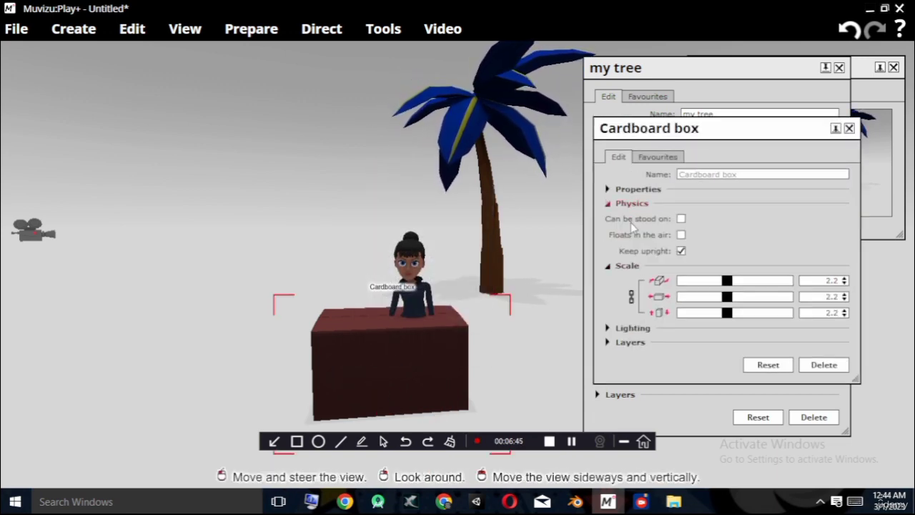
click(682, 219)
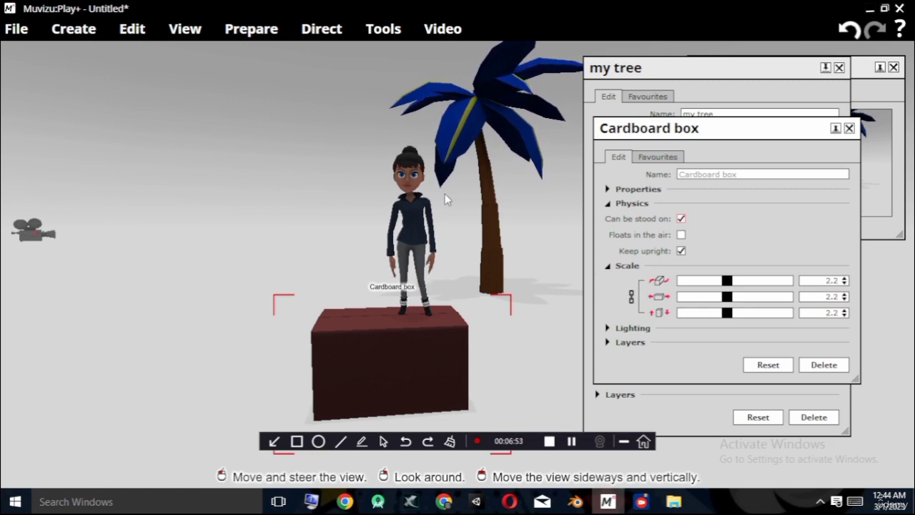
Lift Mandy above the cardboard box and let her drop onto its top.
click(408, 233)
right_click(400, 161)
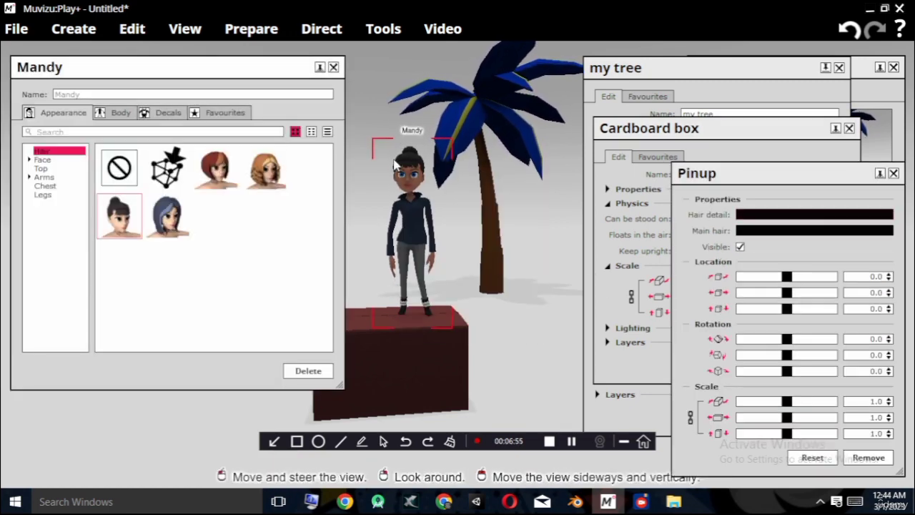
click(334, 67)
drag(404, 214, 394, 119)
drag(410, 235, 405, 144)
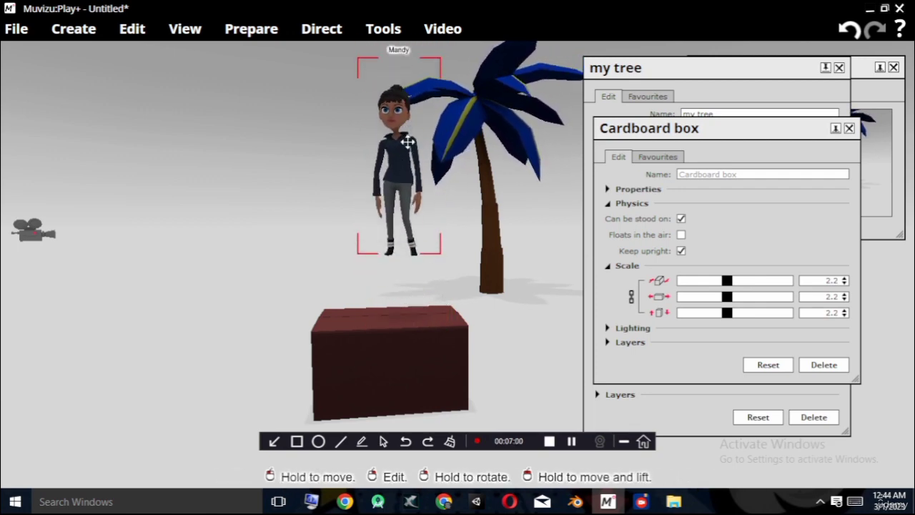
Switch the box's "Can be stood on" option off and on repeatedly, finishing enabled, and close the box and tree properties.
click(681, 220)
click(681, 219)
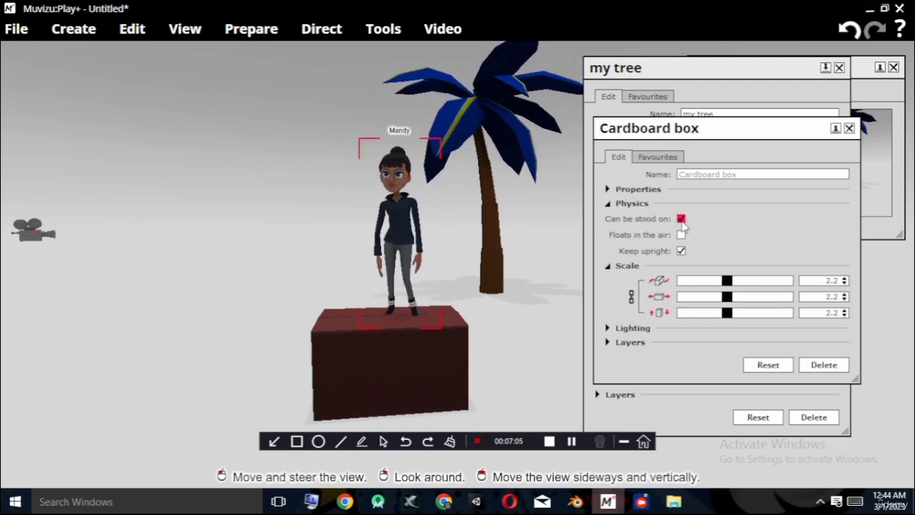
click(681, 220)
click(681, 220)
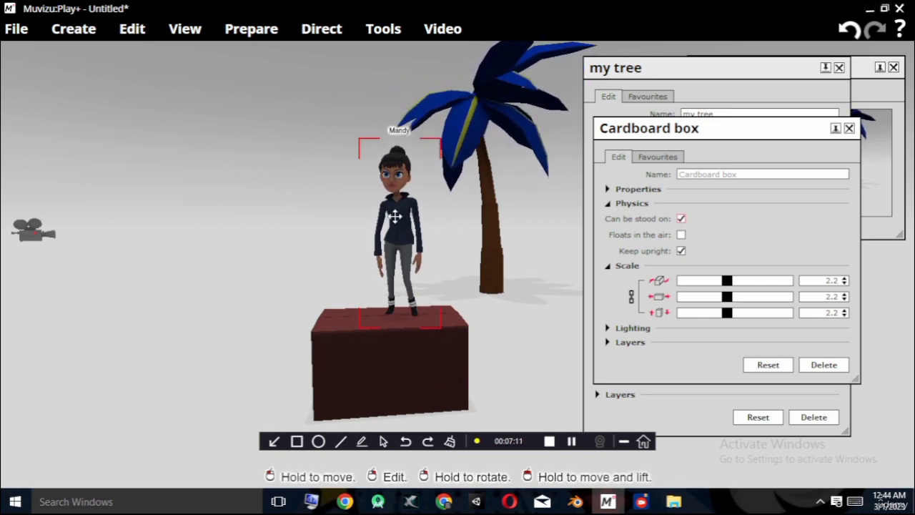
click(848, 128)
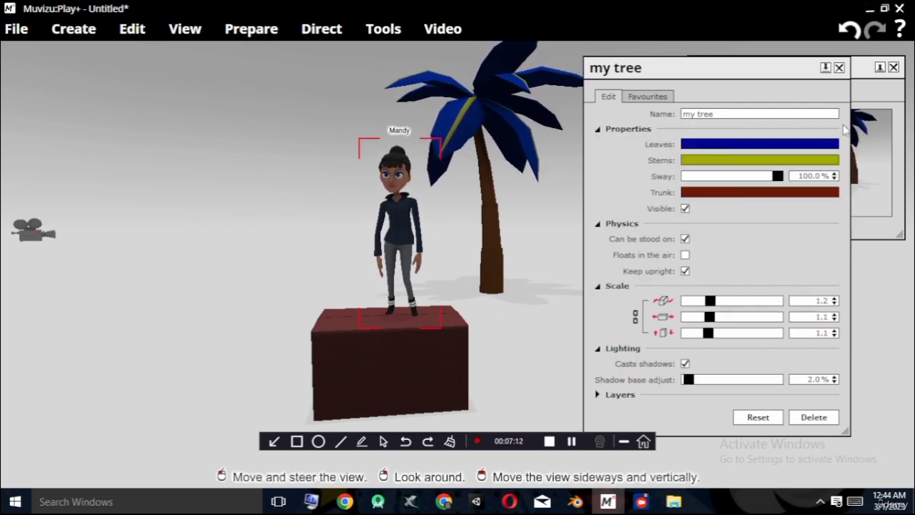
click(839, 67)
Copy and paste the cardboard box and place the duplicate on the floor beside the original.
scroll(580, 291, down, 1)
drag(579, 291, 343, 400)
click(276, 319)
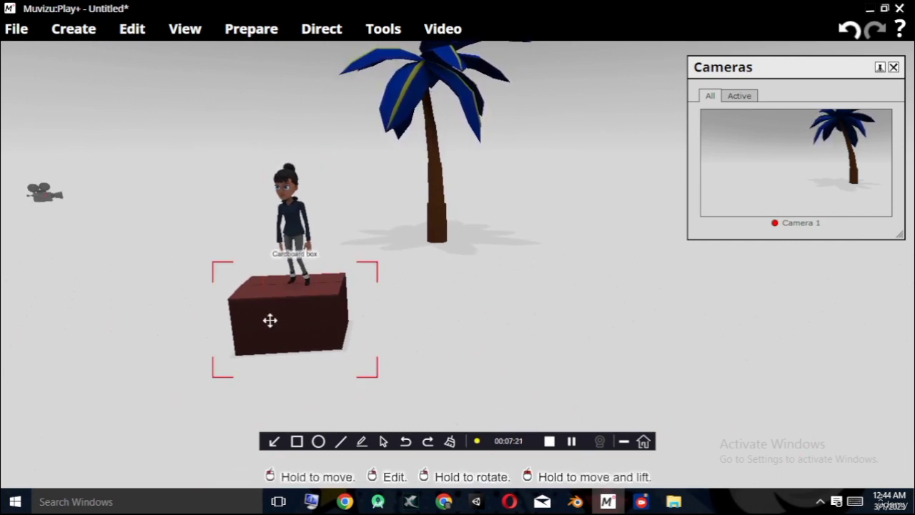
key(ctrl+v)
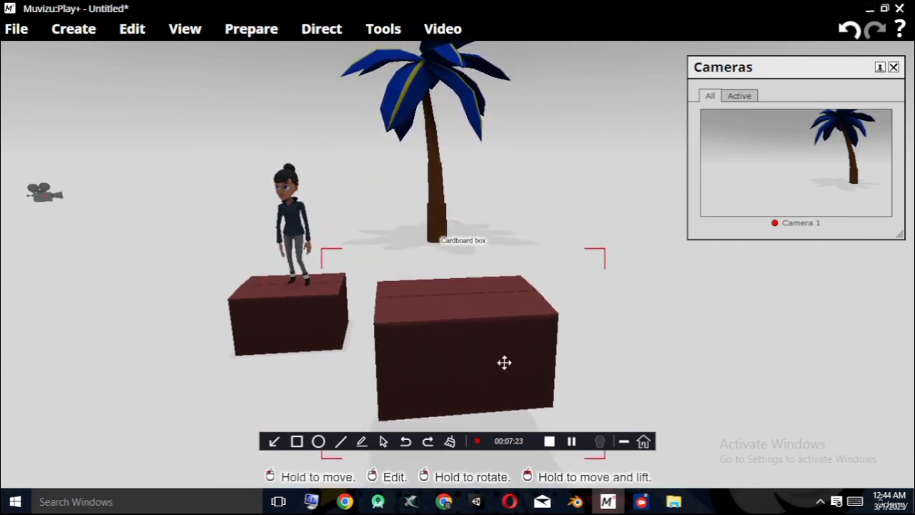
drag(491, 409, 427, 279)
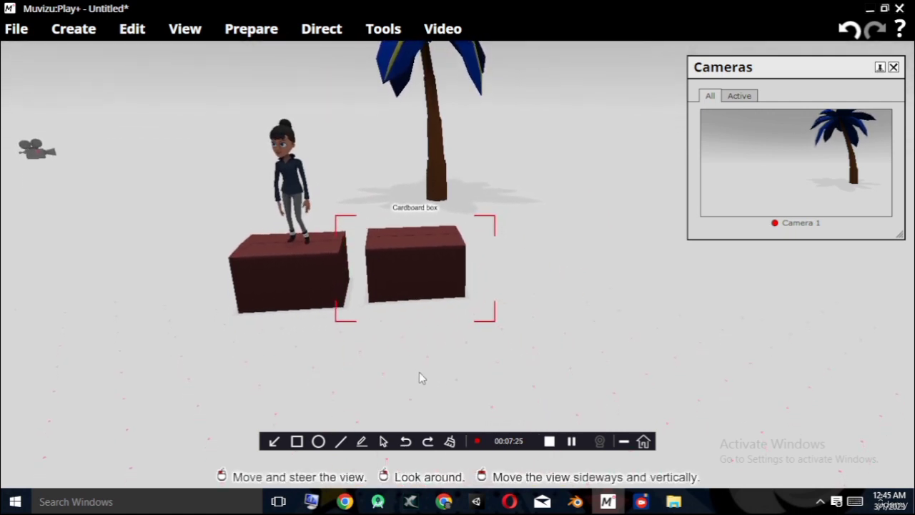
drag(480, 286, 444, 326)
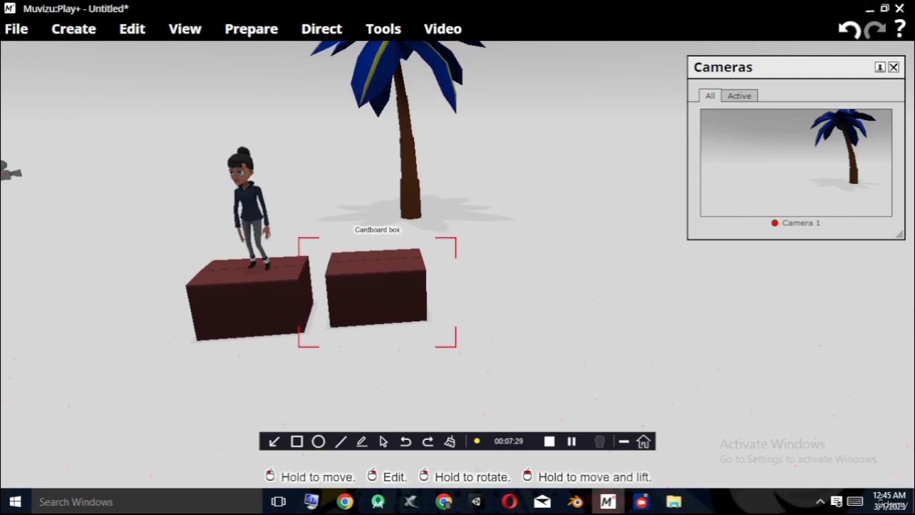
Copy the second cardboard box, paste a third one and place it in line with the other two.
right_click(393, 298)
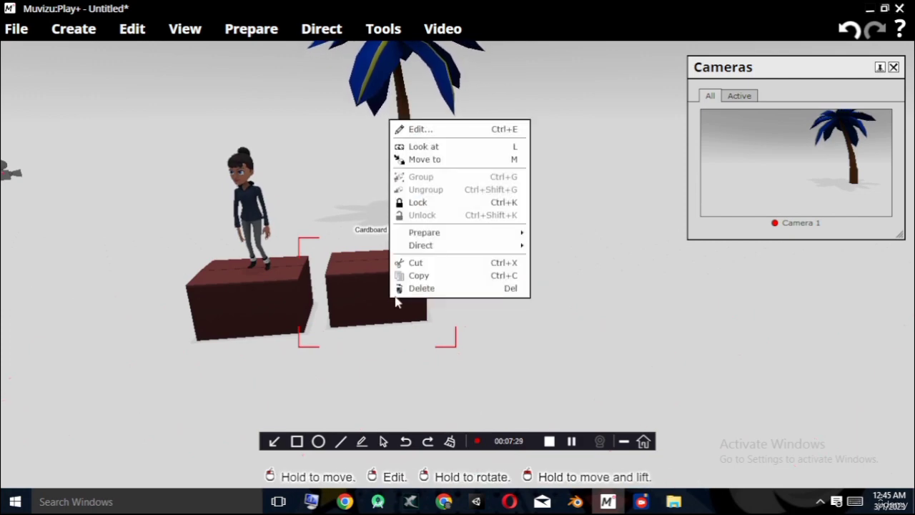
click(475, 277)
right_click(536, 304)
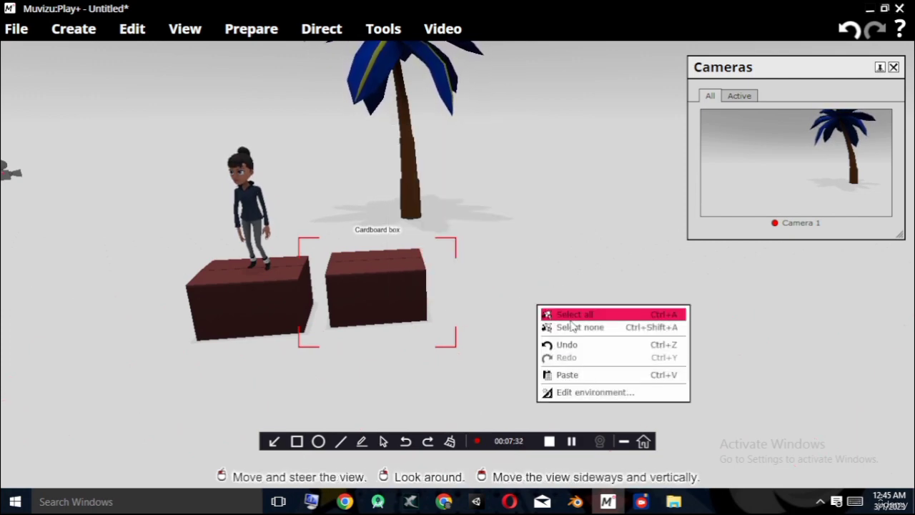
click(582, 374)
drag(564, 369, 474, 198)
right_drag(462, 331, 249, 407)
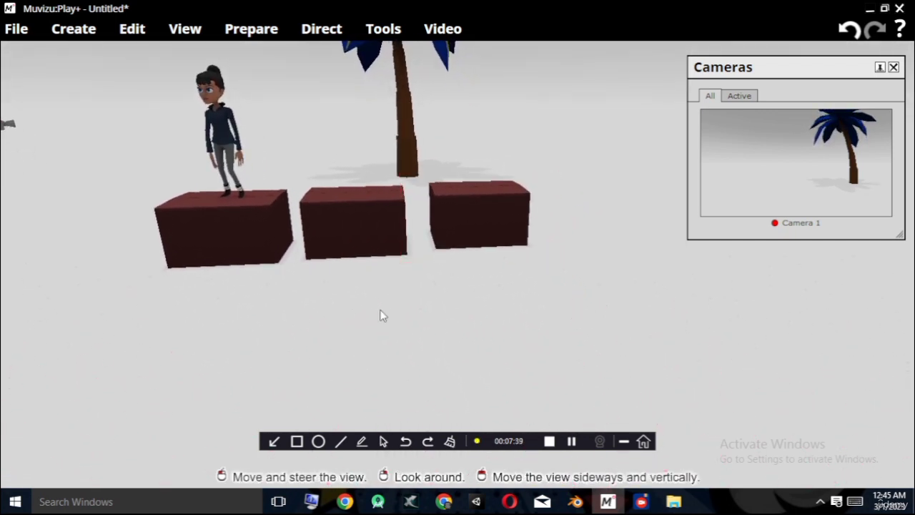
Select the second and third cardboard boxes together.
click(490, 203)
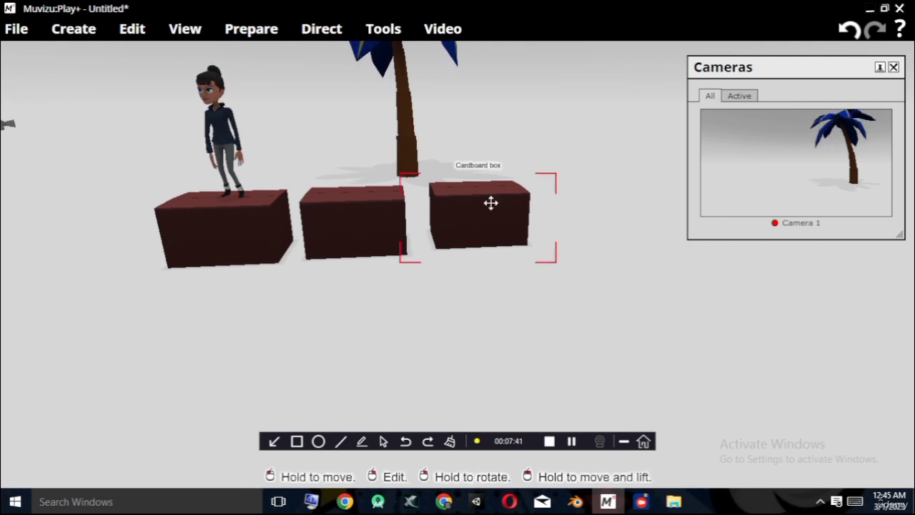
ctrl+click(372, 224)
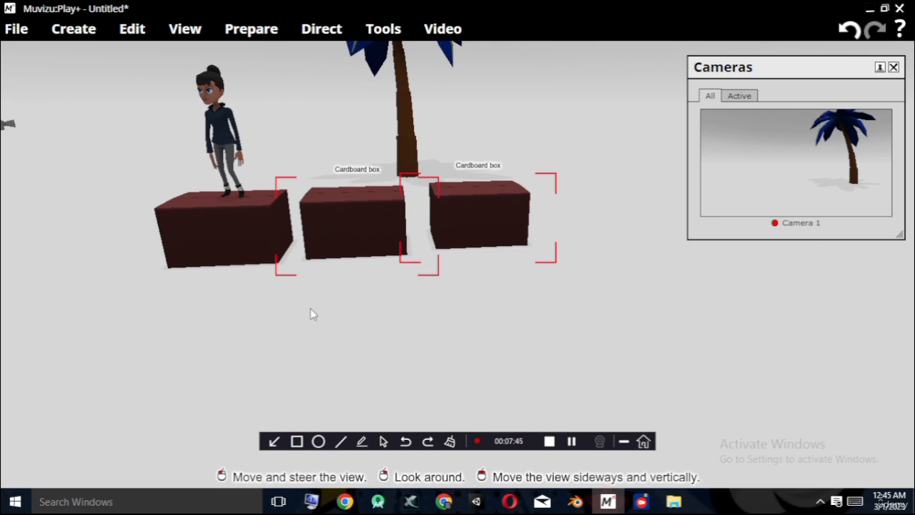
Copy and paste the palm tree and place the duplicate beside the original behind the boxes.
scroll(340, 243, down, 5)
click(414, 153)
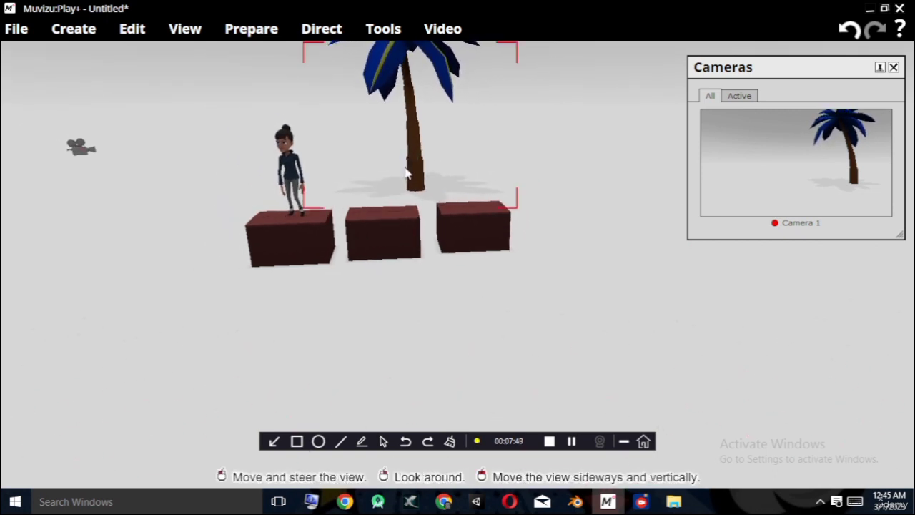
key(ctrl+v)
drag(462, 231, 489, 172)
Select both palm trees together and group them.
right_drag(494, 365, 505, 307)
scroll(493, 365, up, 1)
click(380, 275)
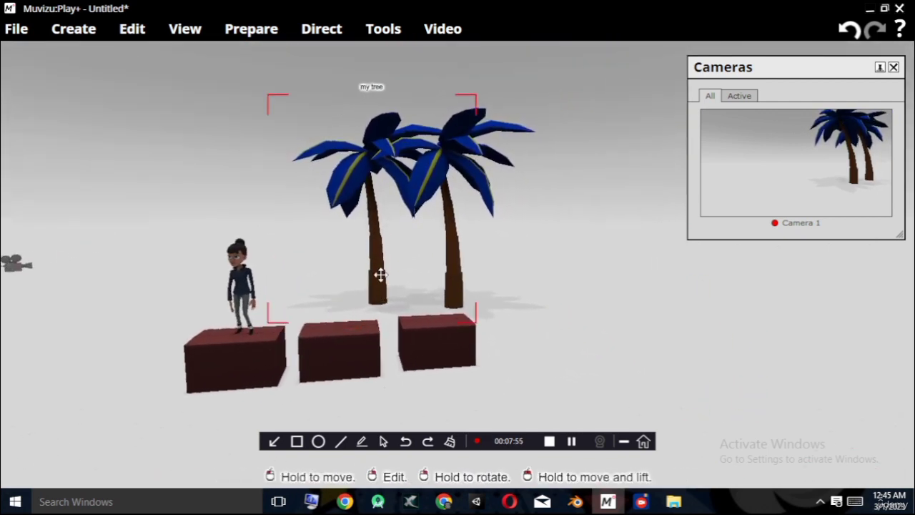
ctrl+click(455, 268)
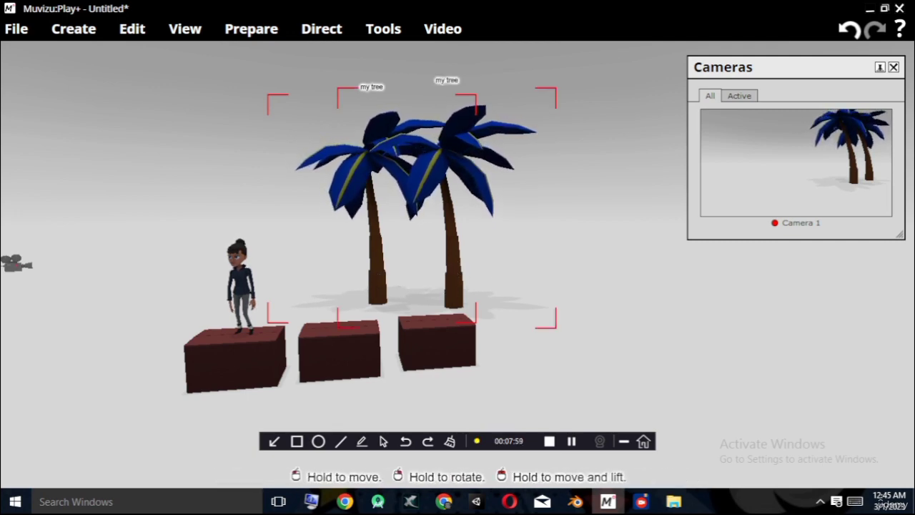
right_click(457, 280)
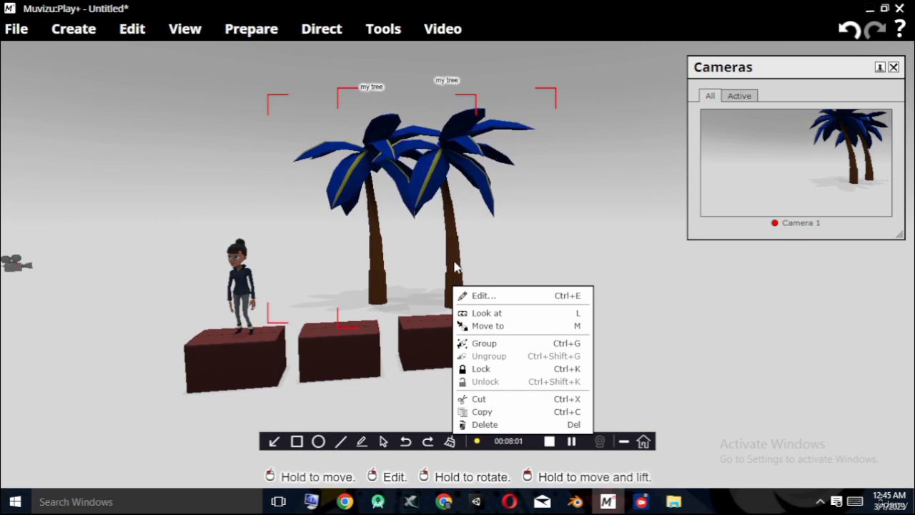
scroll(452, 267, up, 1)
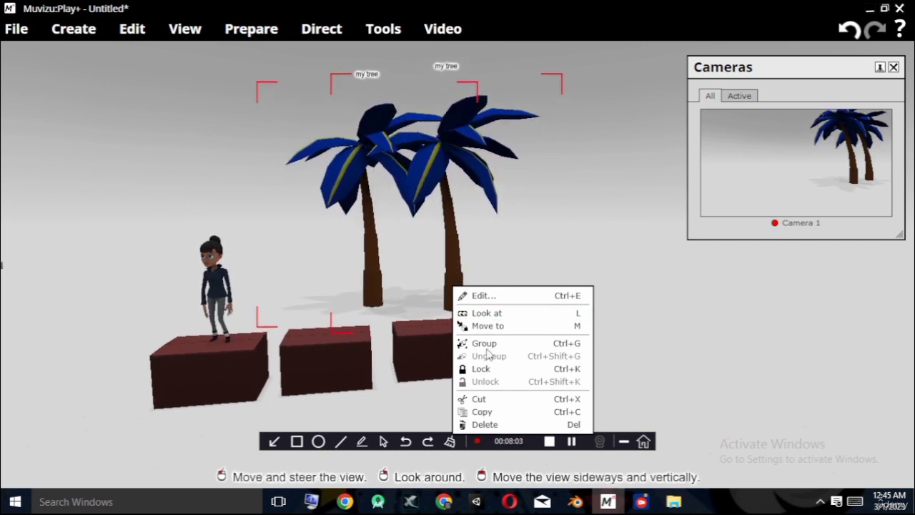
click(511, 343)
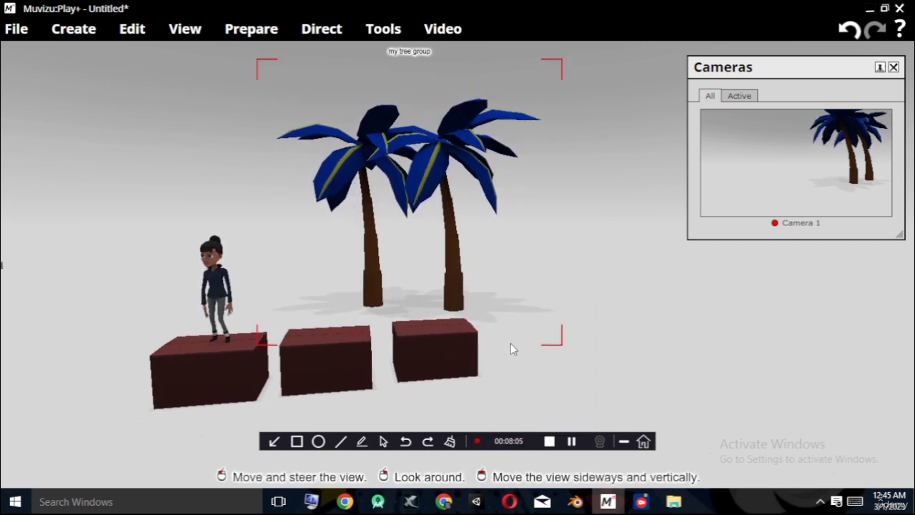
Move the palm tree group across the floor so it stands in front of the cardboard boxes.
scroll(409, 239, up, 2)
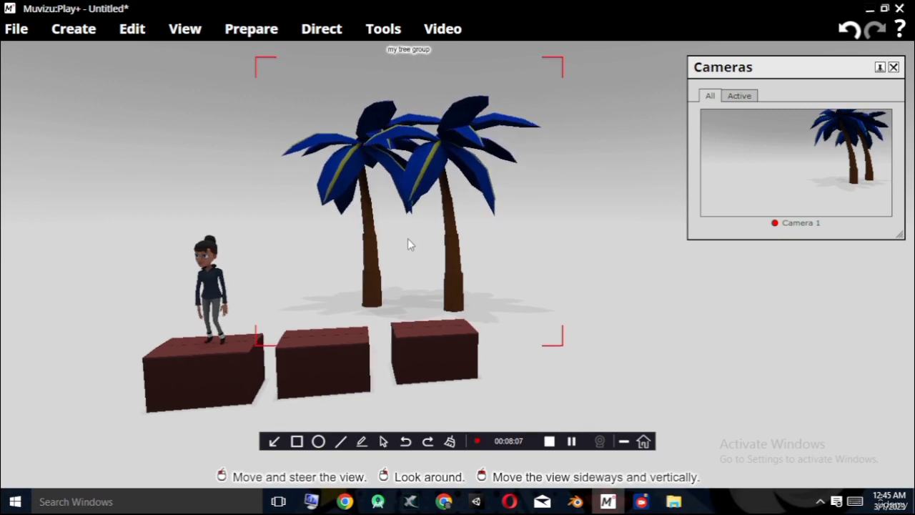
right_drag(407, 238, 371, 233)
drag(371, 238, 349, 179)
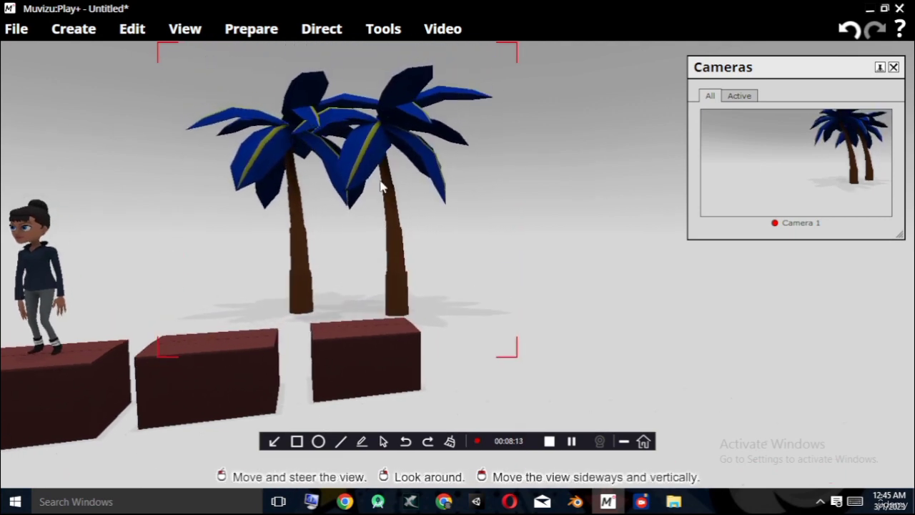
drag(394, 243, 526, 256)
scroll(526, 255, down, 10)
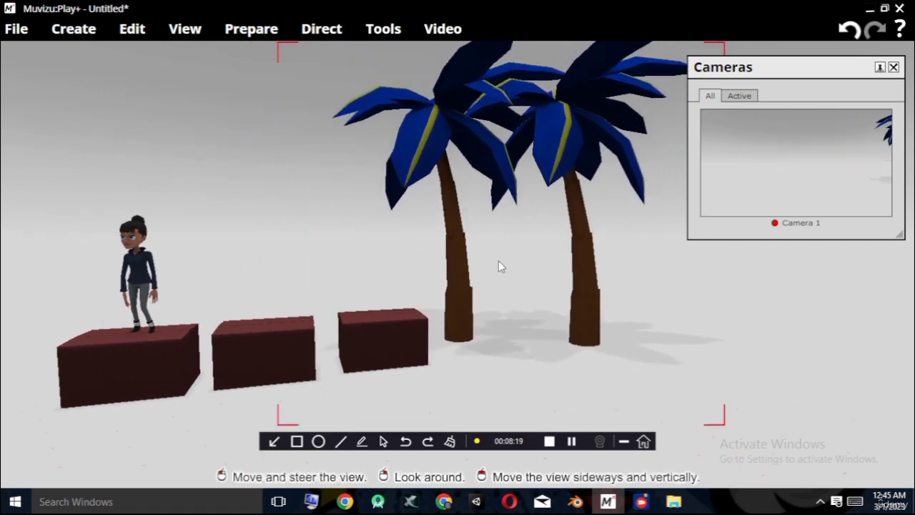
drag(463, 275, 424, 307)
mouse_move(415, 307)
right_down()
mouse_move(457, 307)
mouse_move(418, 307)
right_up()
drag(418, 316, 337, 316)
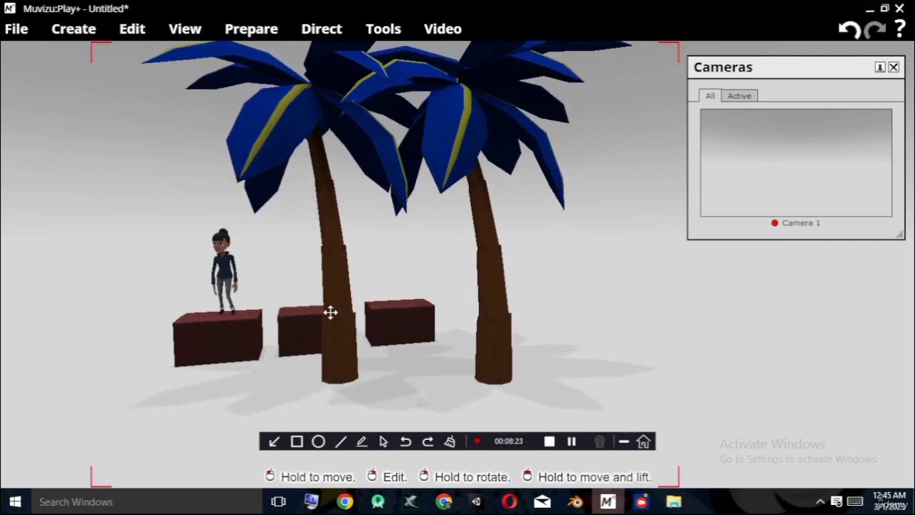
Ungroup the two palm trees and move the one farther from Mandy back and away from the other.
right_click(345, 328)
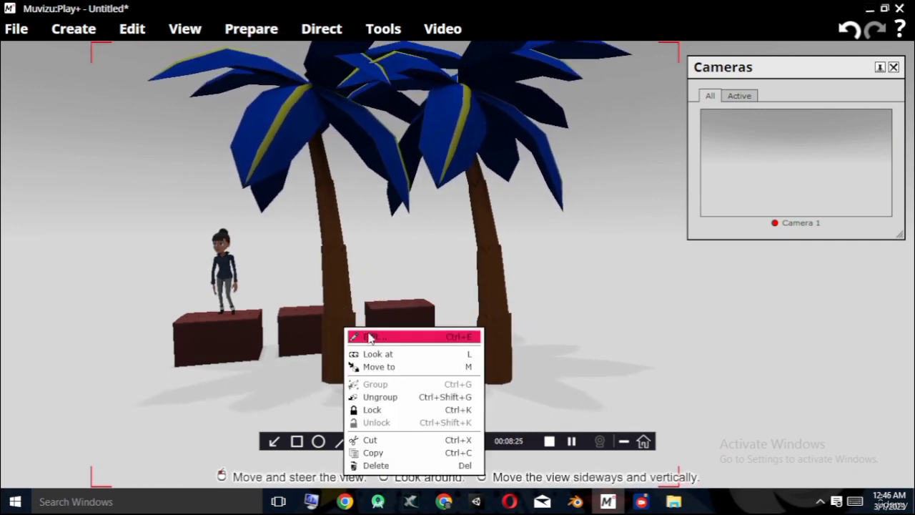
click(421, 398)
click(494, 343)
drag(494, 344, 566, 300)
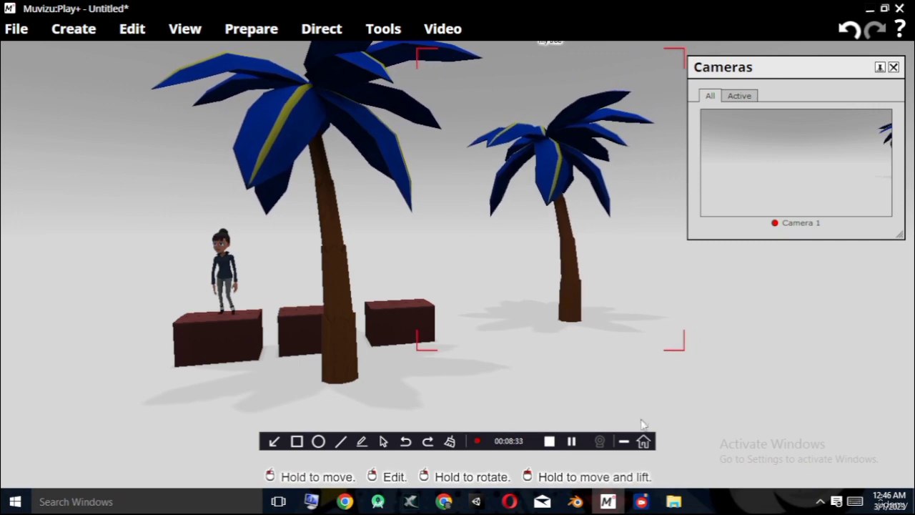
Lock the palm tree standing apart from the boxes and try to move it.
scroll(544, 319, down, 2)
scroll(544, 320, down, 2)
mouse_move(468, 361)
right_down()
mouse_move(458, 332)
mouse_move(475, 365)
right_up()
right_click(479, 323)
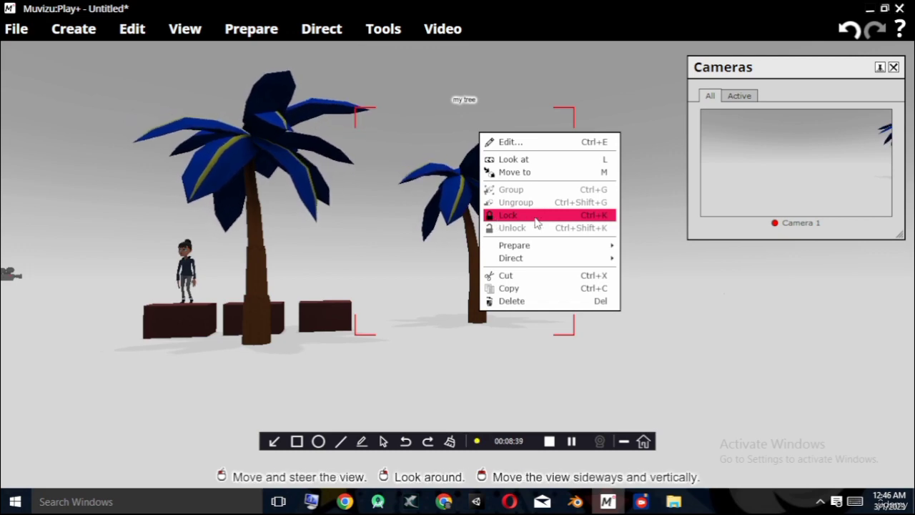
click(510, 216)
drag(535, 217, 565, 218)
mouse_move(457, 269)
mouse_down()
mouse_move(438, 280)
mouse_move(455, 271)
mouse_move(447, 276)
mouse_up()
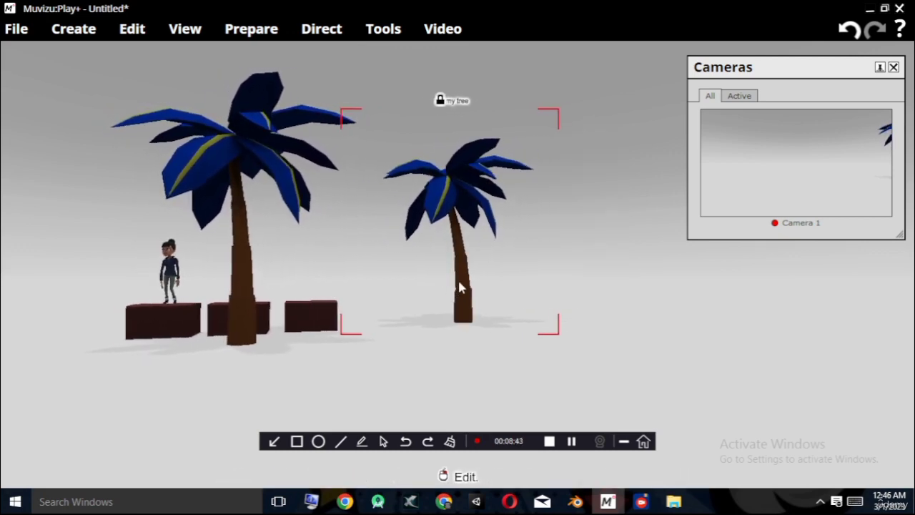
Open the locked palm tree's properties, unlock the tree, then close the properties and deselect it.
double_click(460, 289)
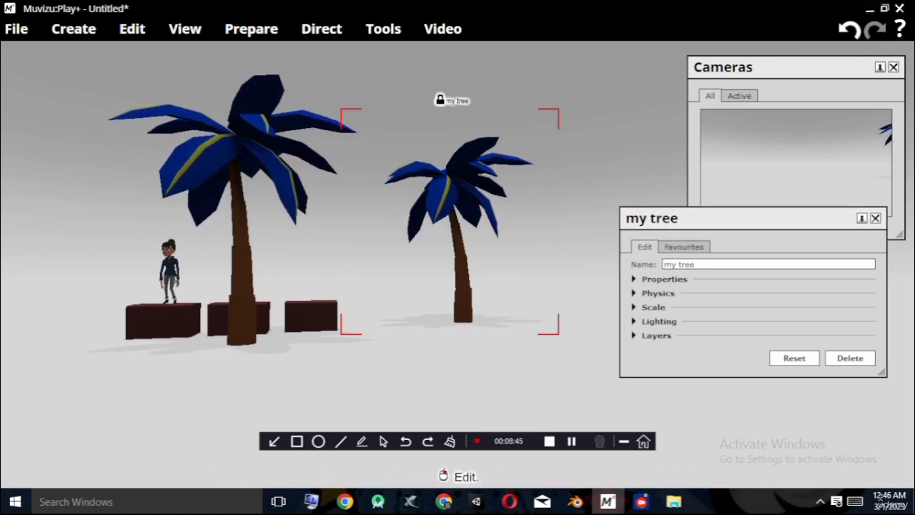
right_click(462, 122)
click(520, 215)
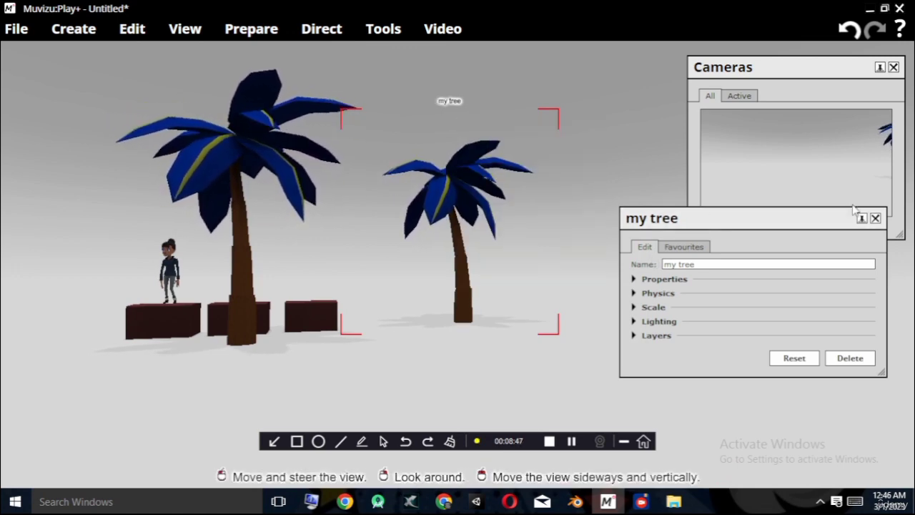
click(874, 218)
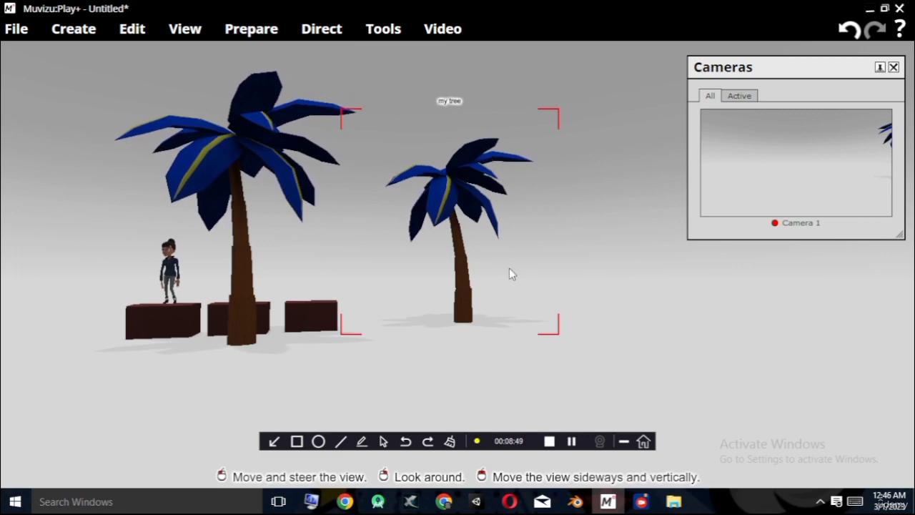
click(414, 349)
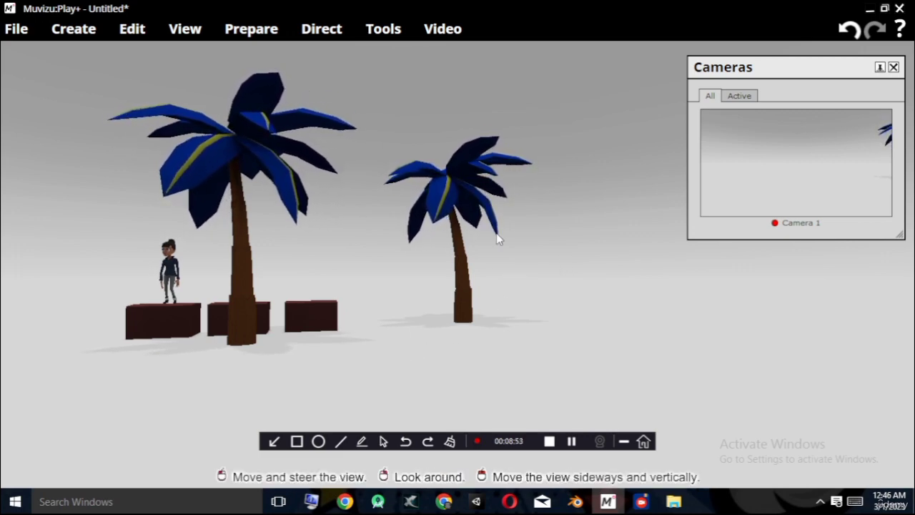
Open the separate palm tree's properties and turn off its Visible option.
right_drag(538, 281, 511, 286)
right_click(494, 303)
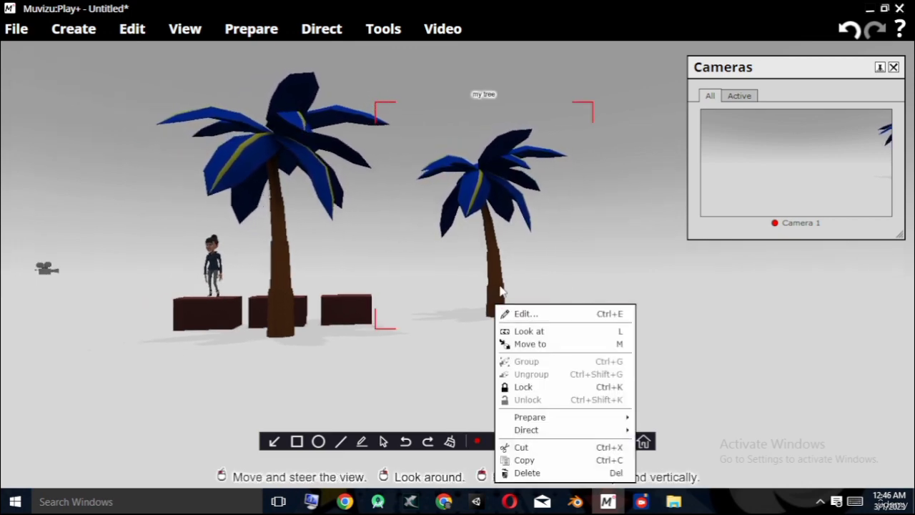
click(495, 275)
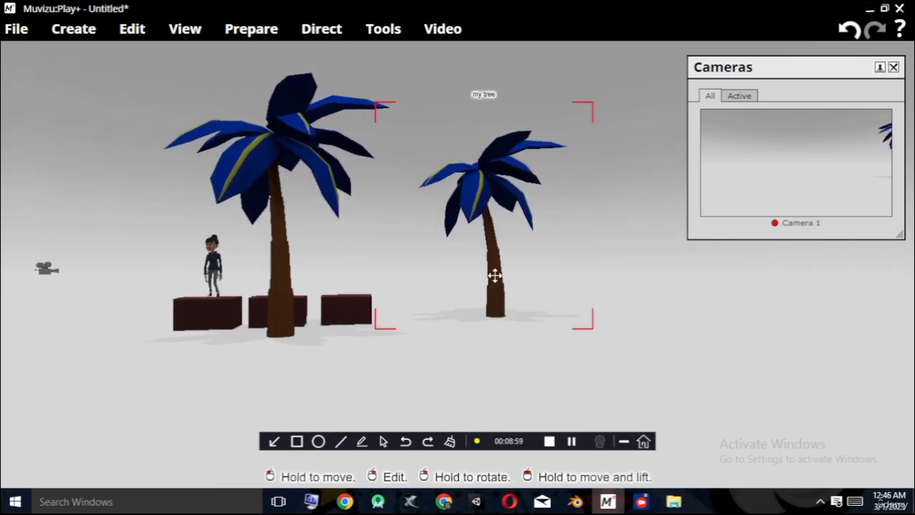
double_click(495, 276)
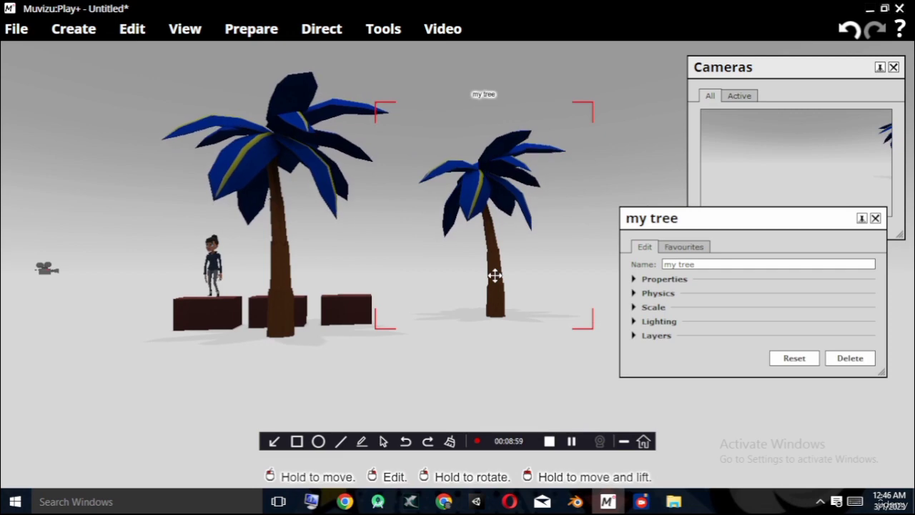
click(643, 279)
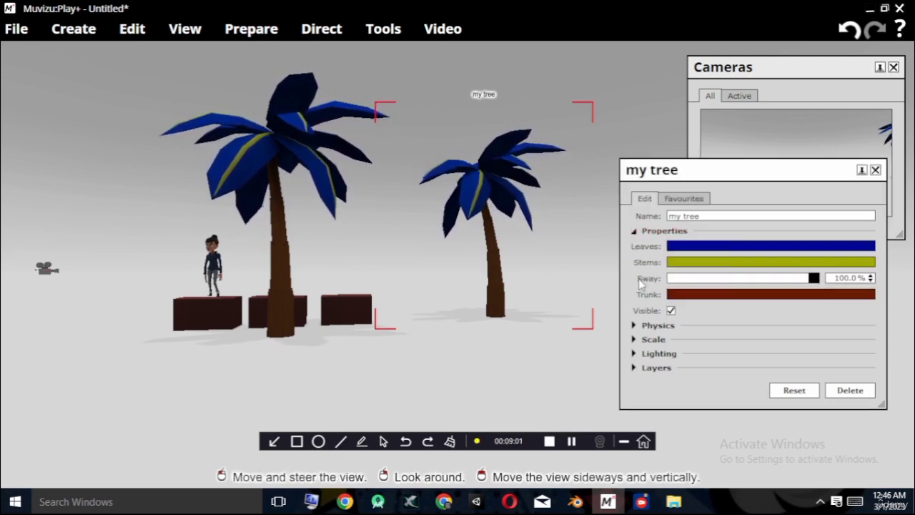
click(671, 311)
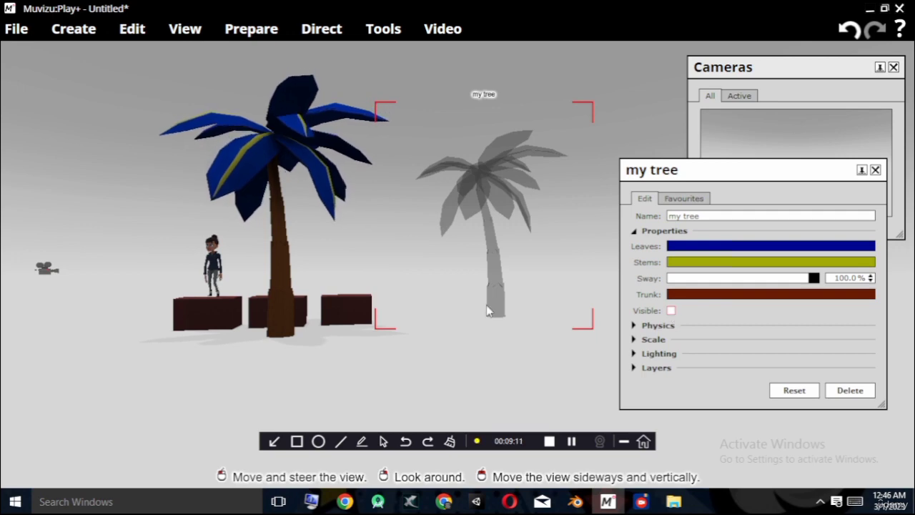
Open the third cardboard box's properties and toggle its Visible option repeatedly, leaving it off.
click(336, 312)
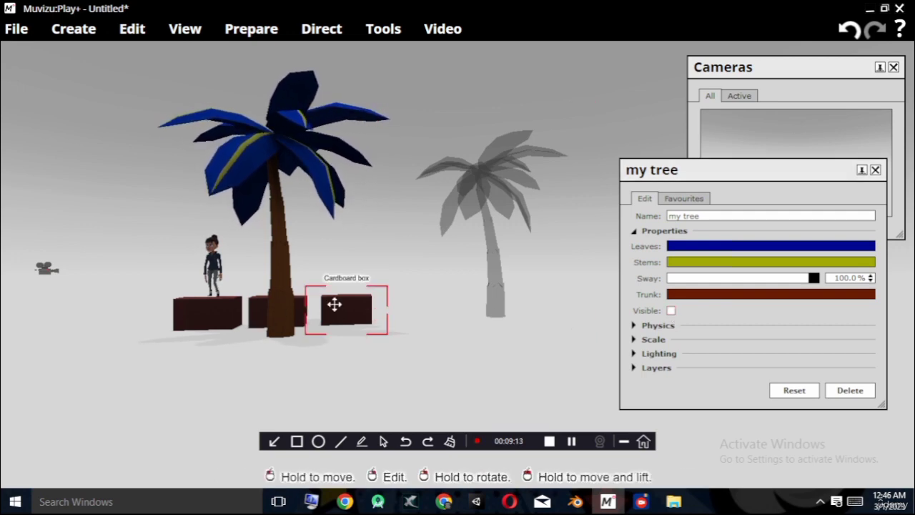
right_click(333, 307)
click(427, 134)
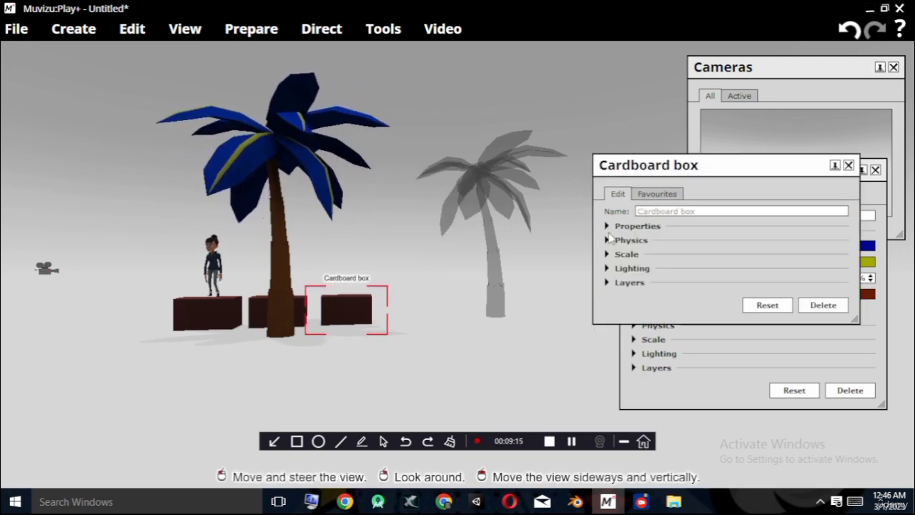
click(639, 227)
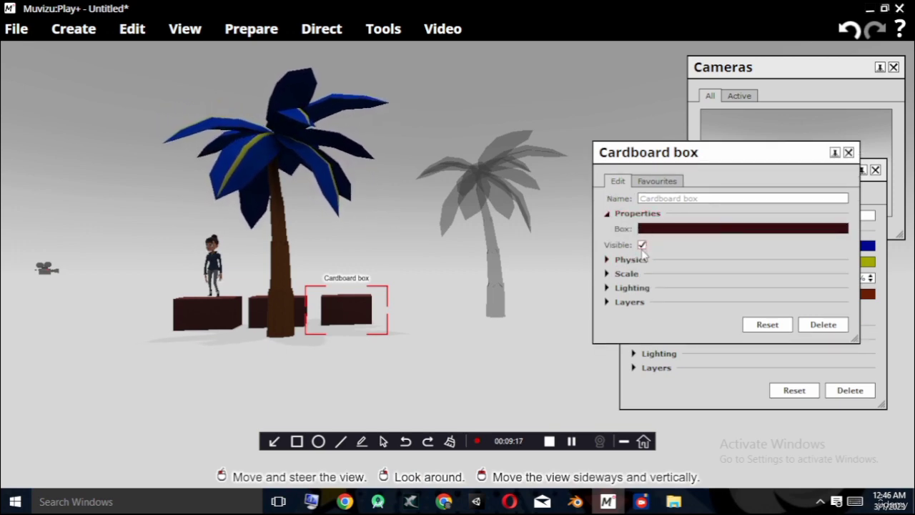
click(642, 245)
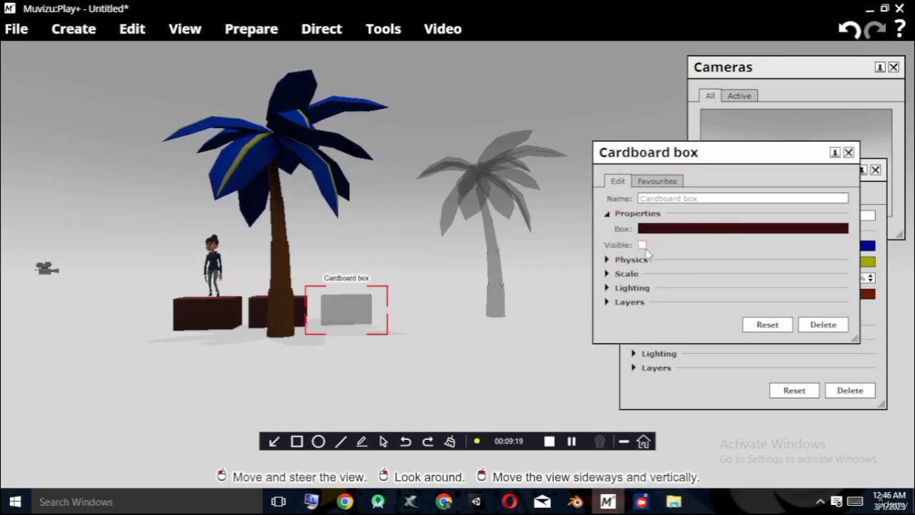
click(641, 245)
click(642, 244)
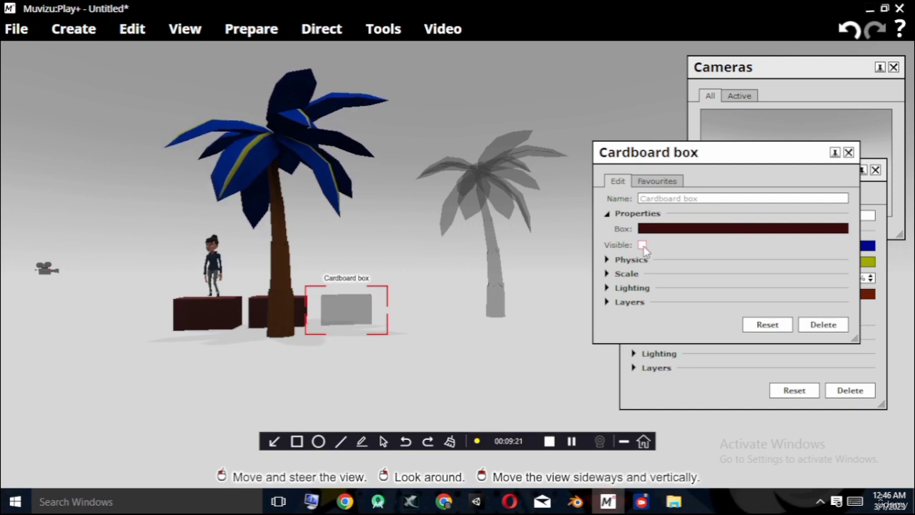
click(642, 245)
click(642, 244)
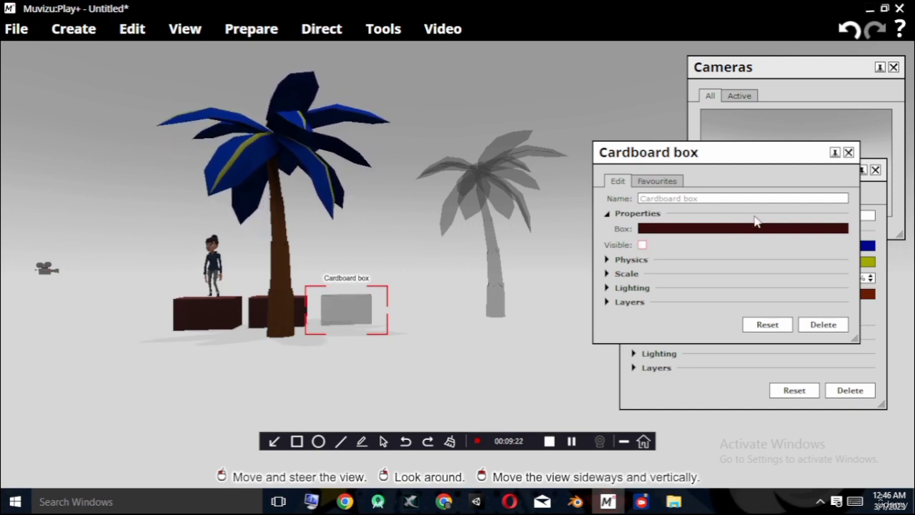
click(291, 310)
right_click(290, 310)
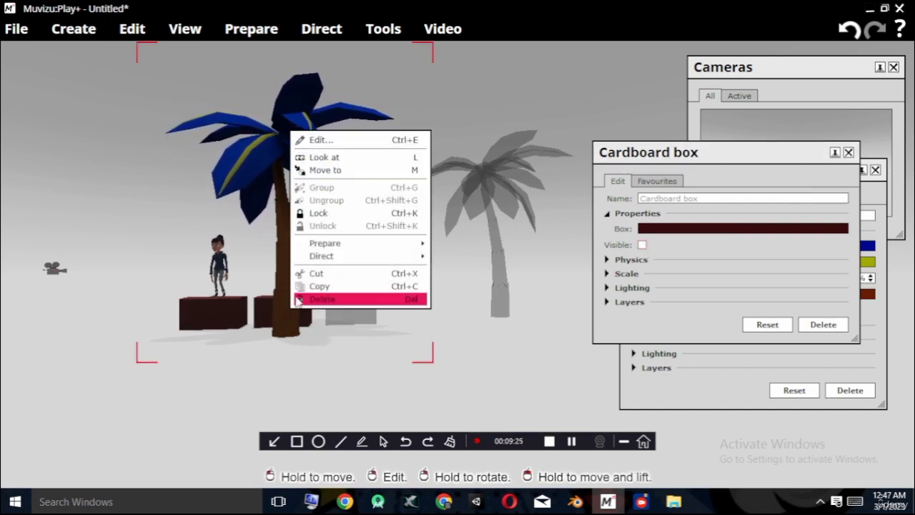
click(312, 355)
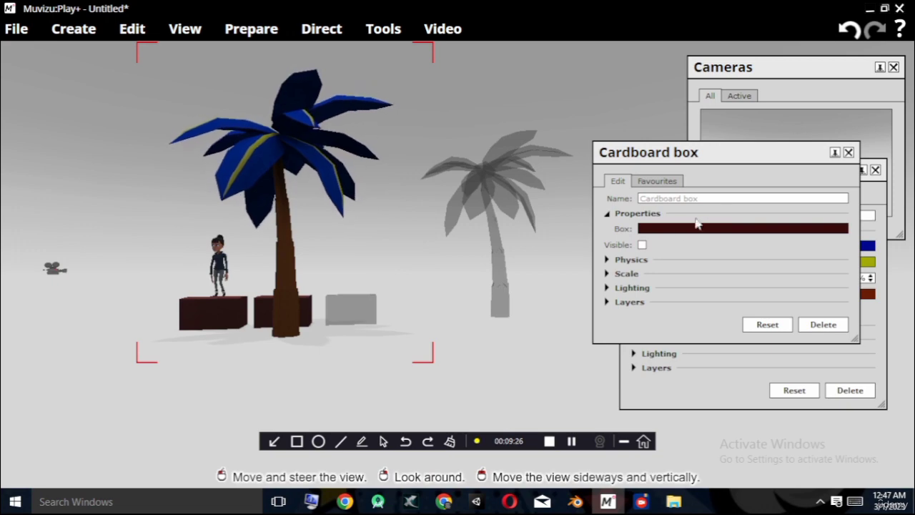
Close the cardboard box and palm tree property windows.
click(849, 152)
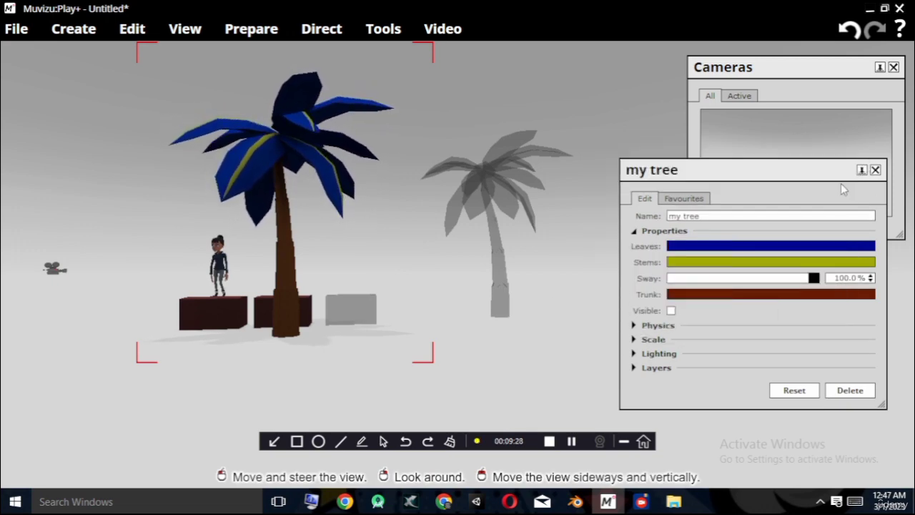
click(876, 170)
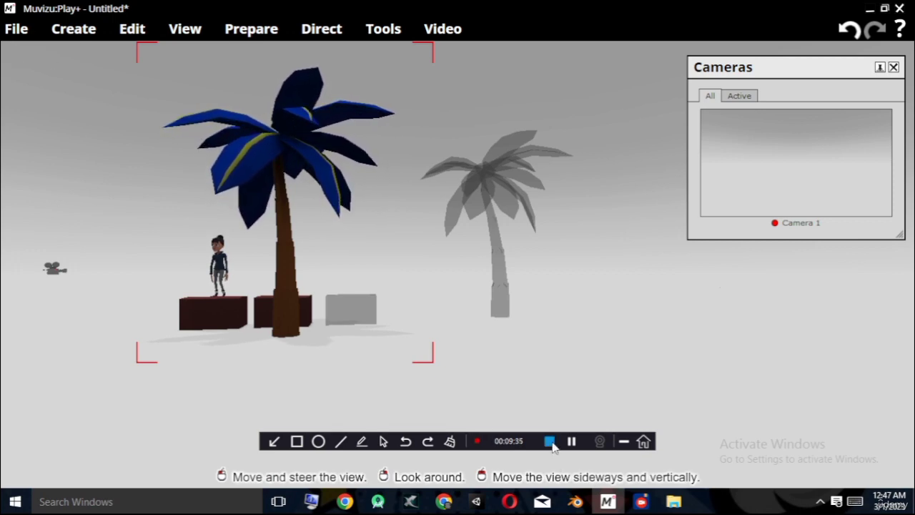
click(549, 442)
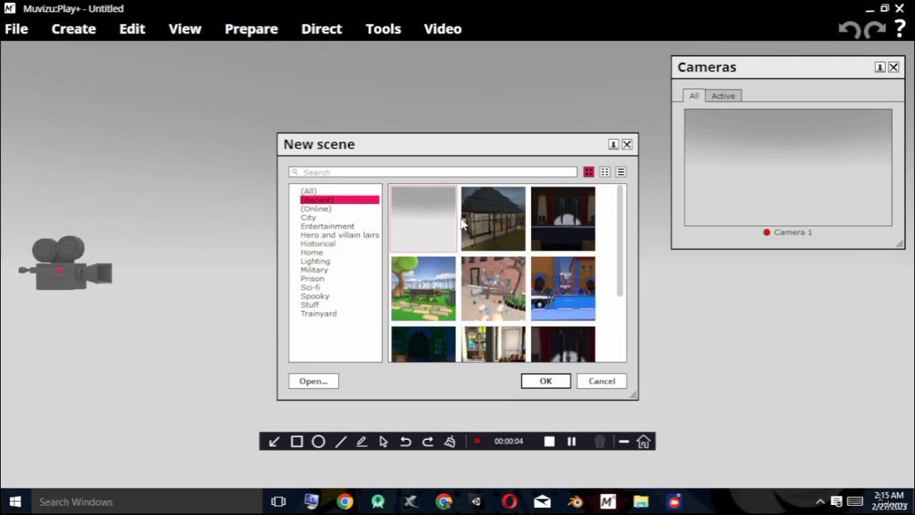
Start a new scene from the plain grey empty set.
drag(454, 146, 434, 109)
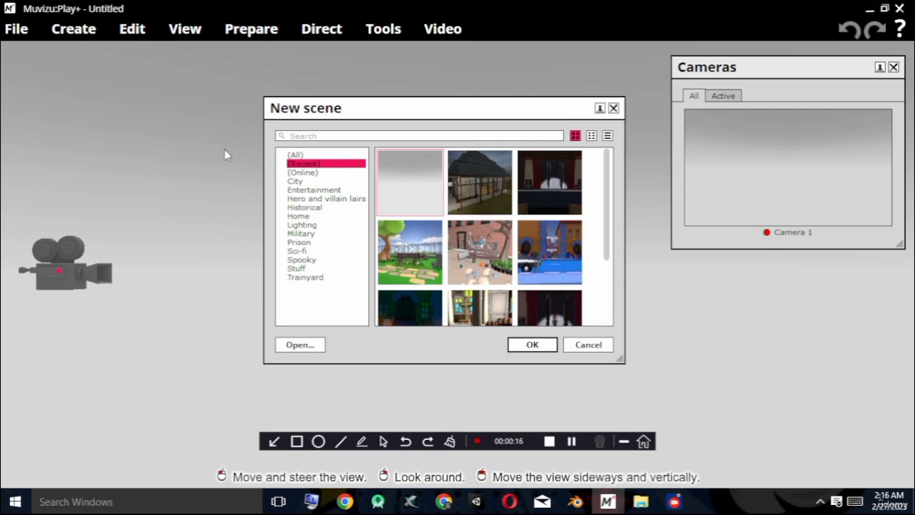
click(73, 29)
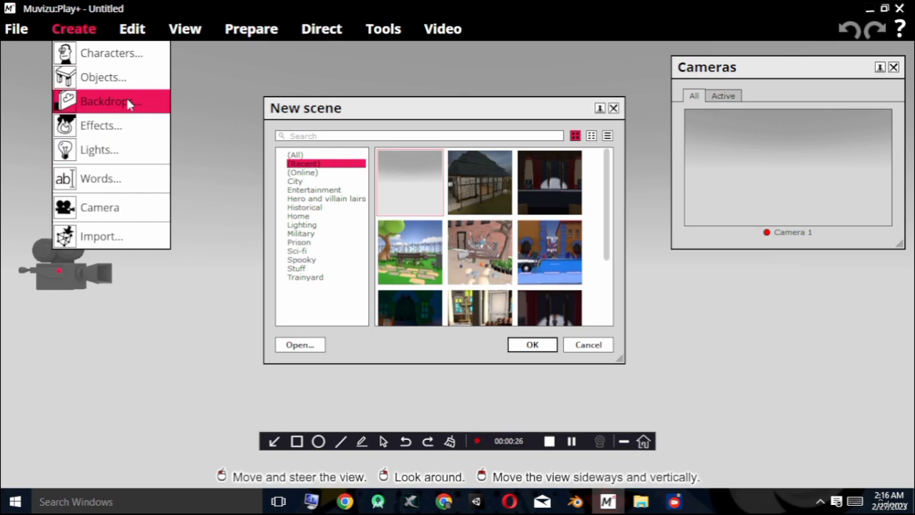
mouse_move(16, 36)
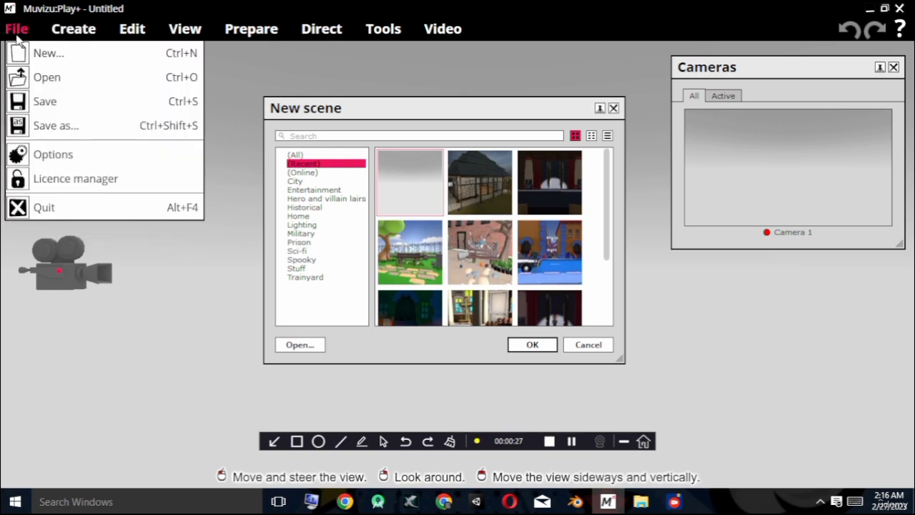
click(48, 55)
double_click(411, 187)
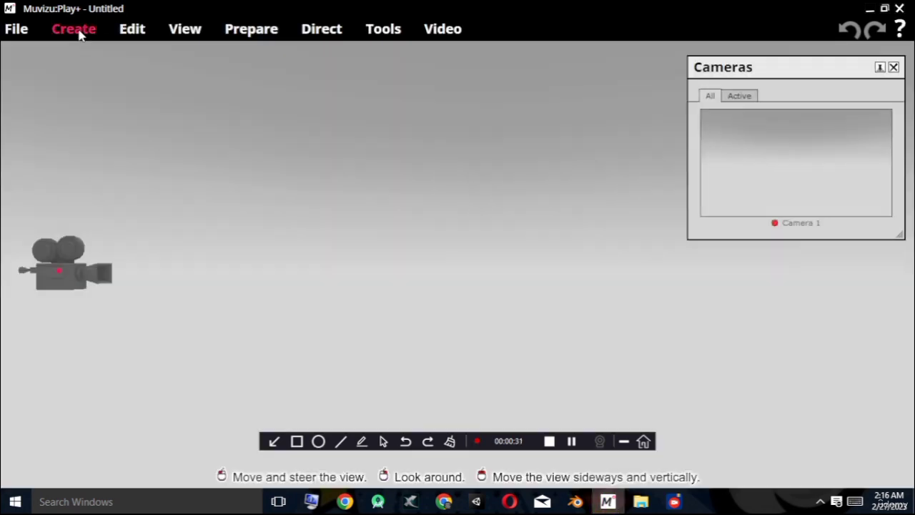
Create the word YELLOW with its letters grouped together, then close the word creation dialog.
click(78, 30)
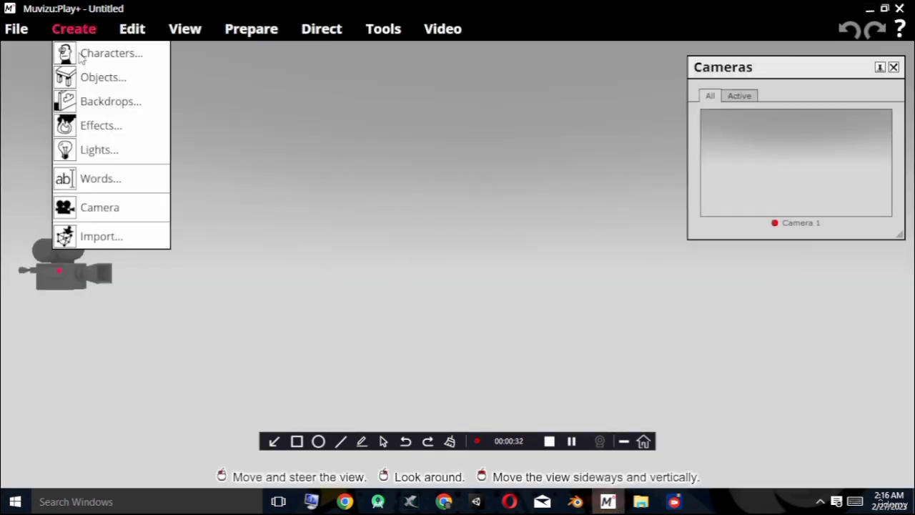
click(99, 175)
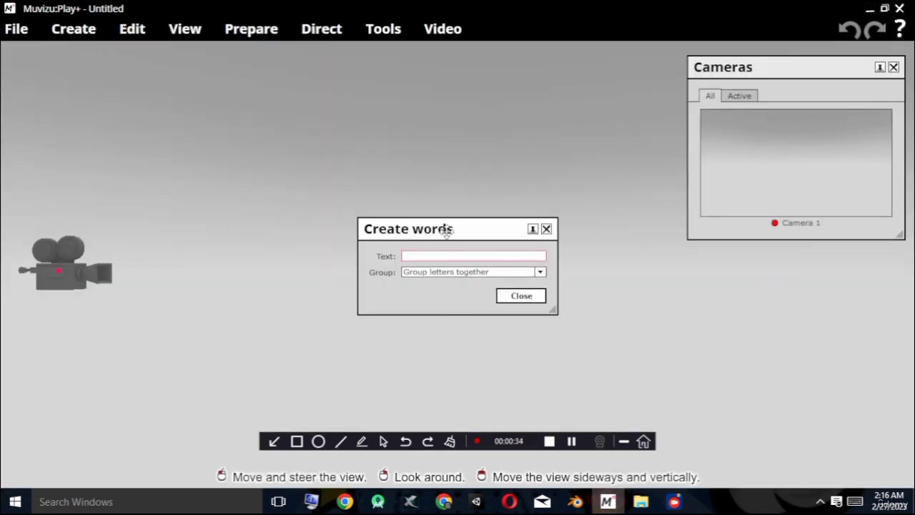
drag(446, 229, 379, 203)
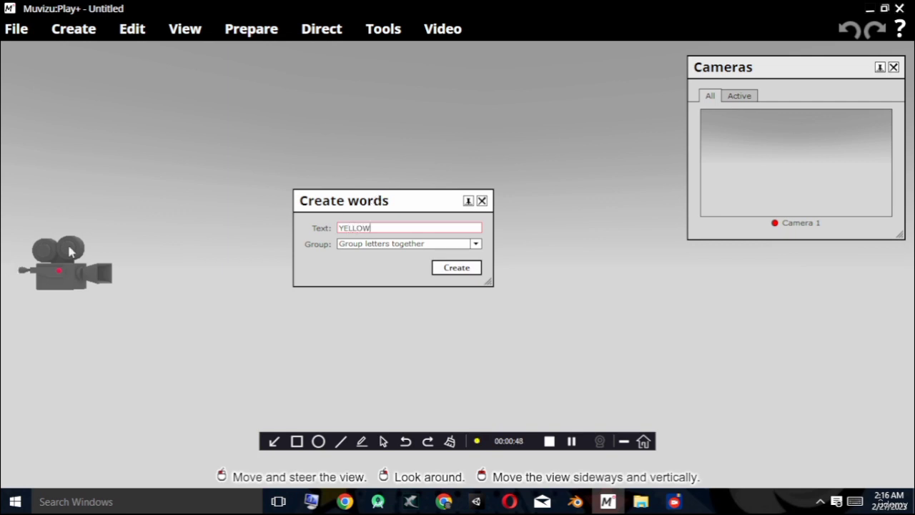
click(454, 267)
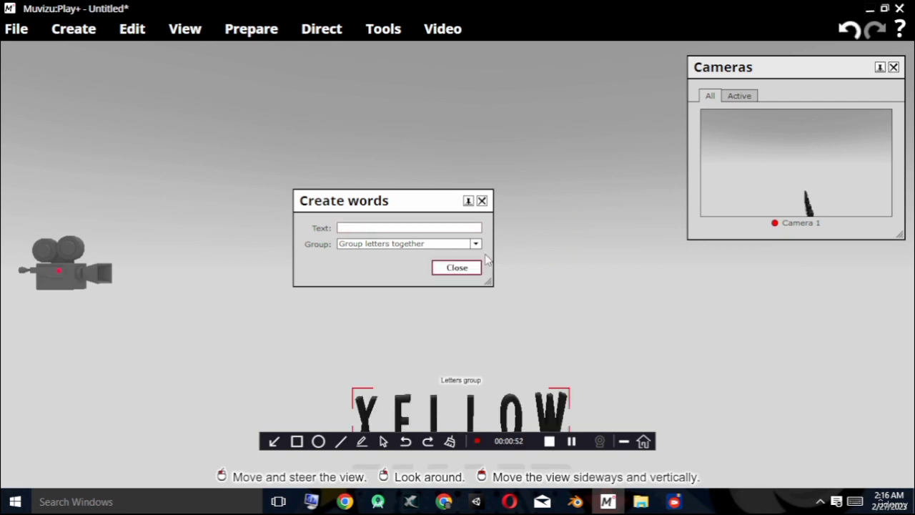
click(486, 203)
drag(490, 175, 493, 282)
right_drag(474, 201, 546, 200)
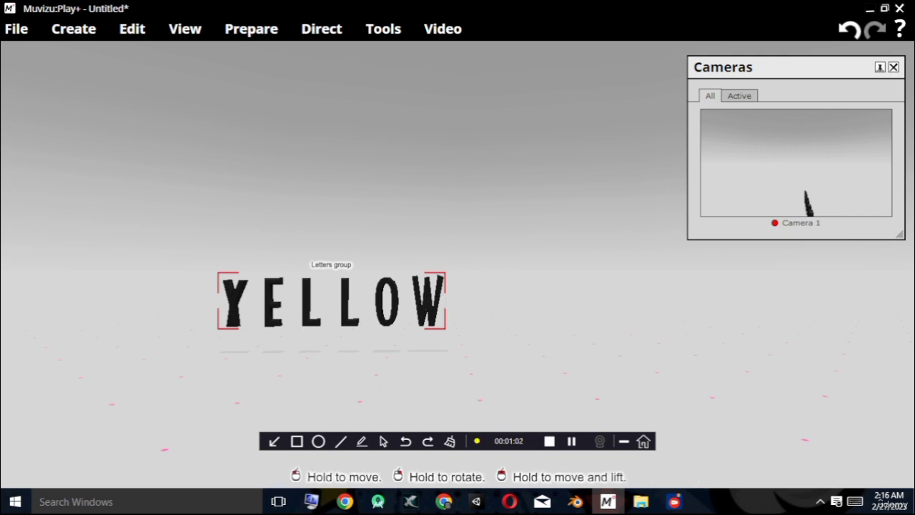
Open the YELLOW letters group's properties and set its colour to yellow FFFF00 and its glow to 100%.
right_click(427, 315)
click(481, 326)
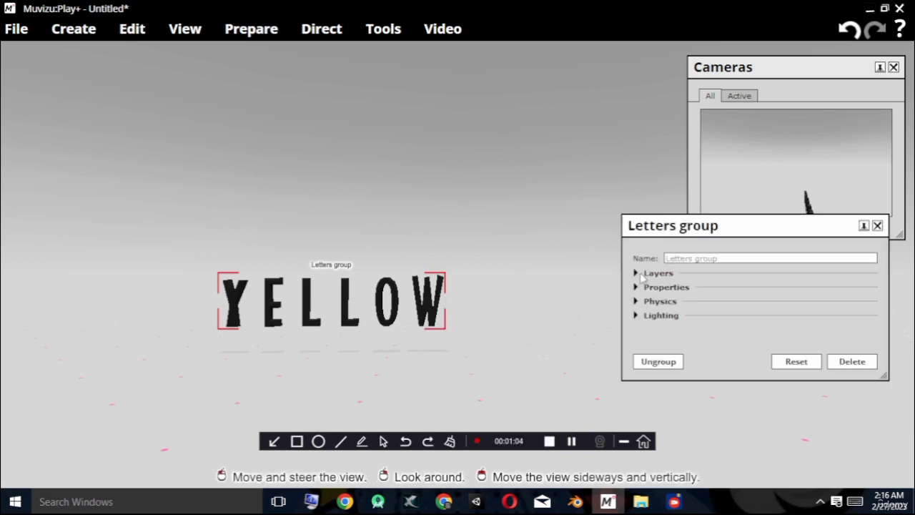
click(661, 288)
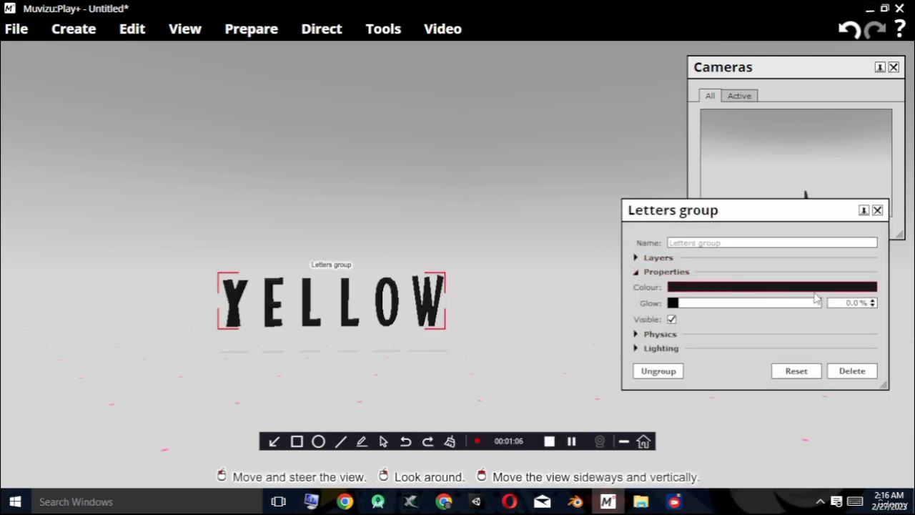
click(739, 289)
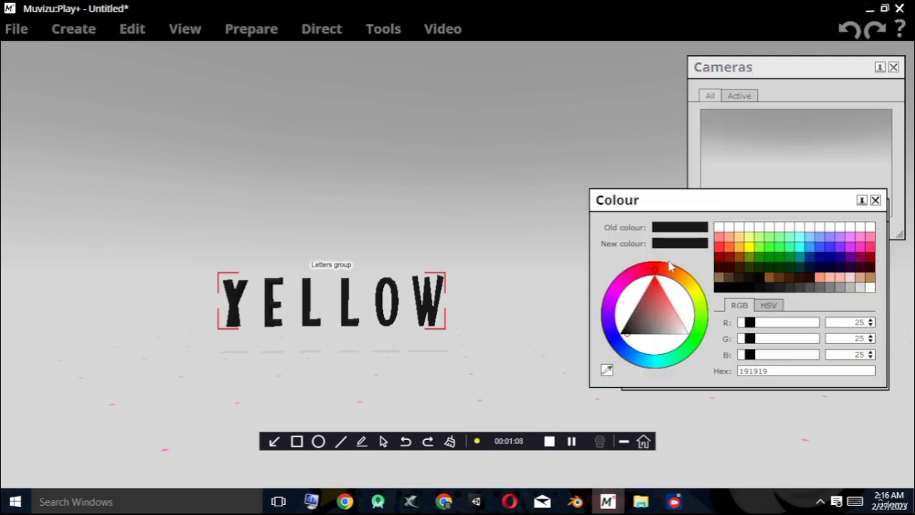
drag(746, 195, 719, 162)
click(721, 217)
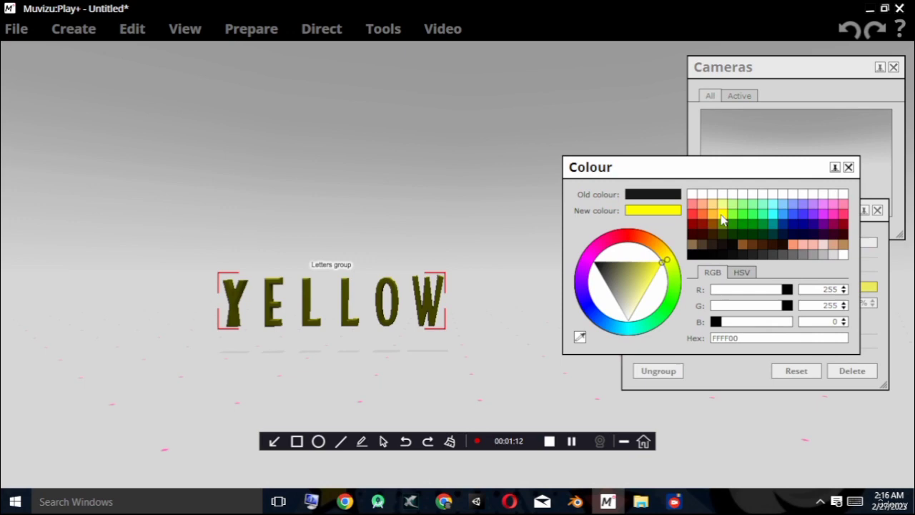
click(848, 167)
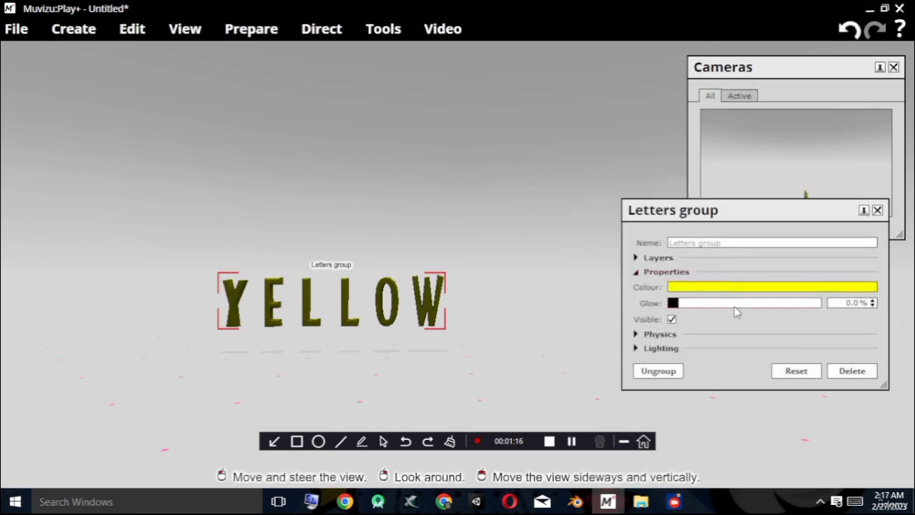
drag(674, 306, 739, 315)
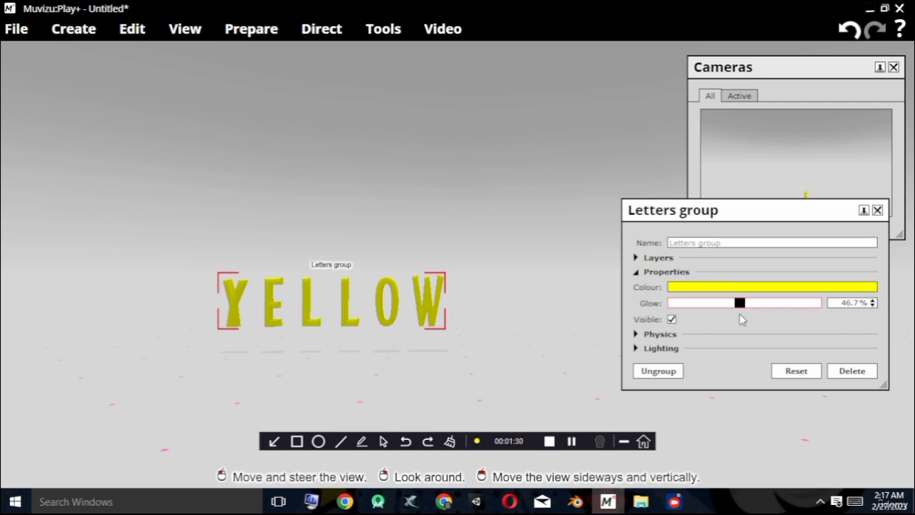
drag(739, 313, 876, 228)
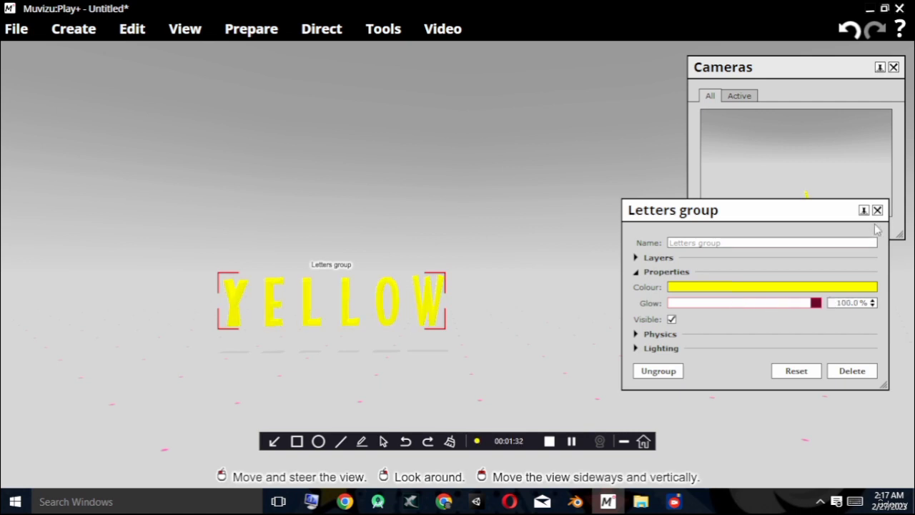
Expand the letters group's Physics and Lighting settings, lower its shadow base adjustment, and close its properties.
click(643, 335)
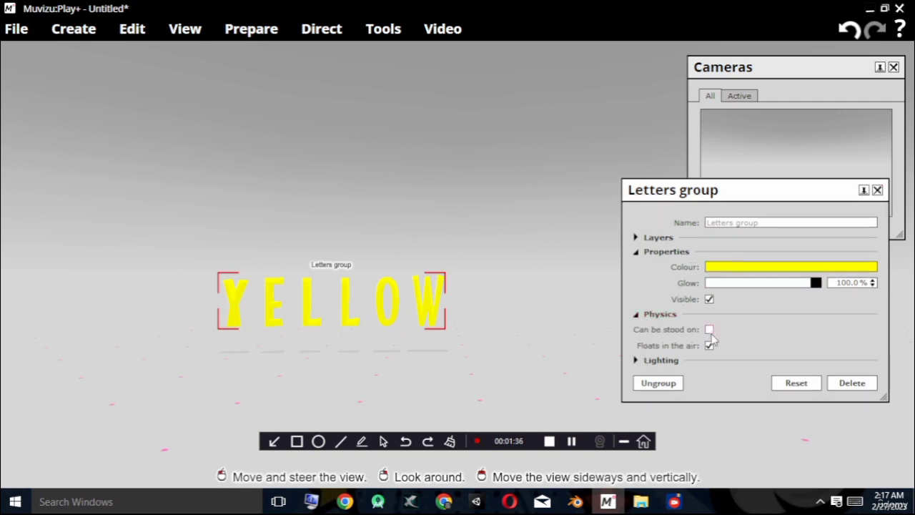
click(651, 361)
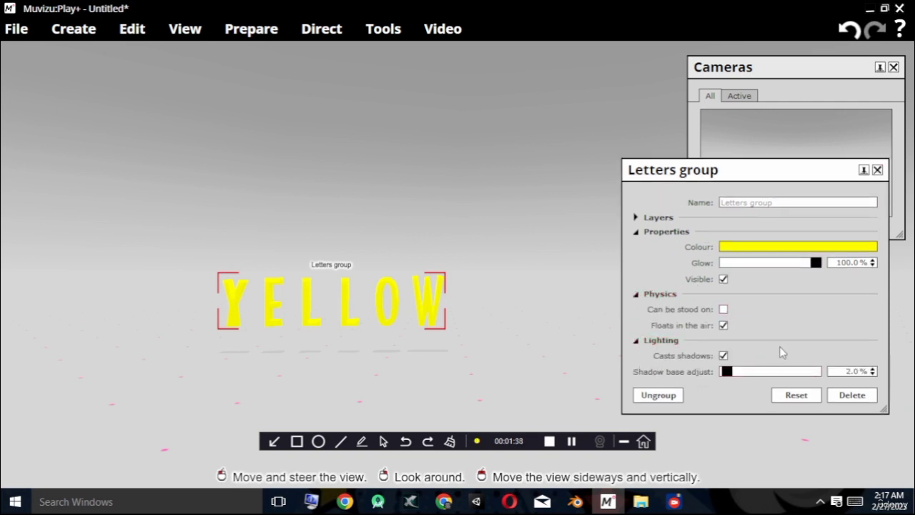
mouse_move(728, 372)
mouse_down()
mouse_move(816, 371)
mouse_move(723, 371)
mouse_up()
drag(484, 178, 425, 232)
click(879, 170)
drag(574, 196, 548, 205)
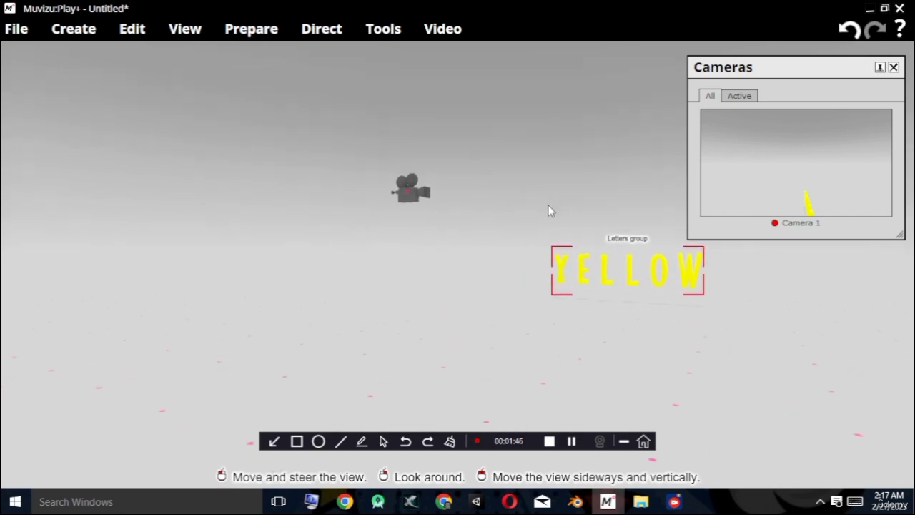
Create a second word YELLOW with the Leave letters ungrouped option, then close the word creation dialog.
click(73, 29)
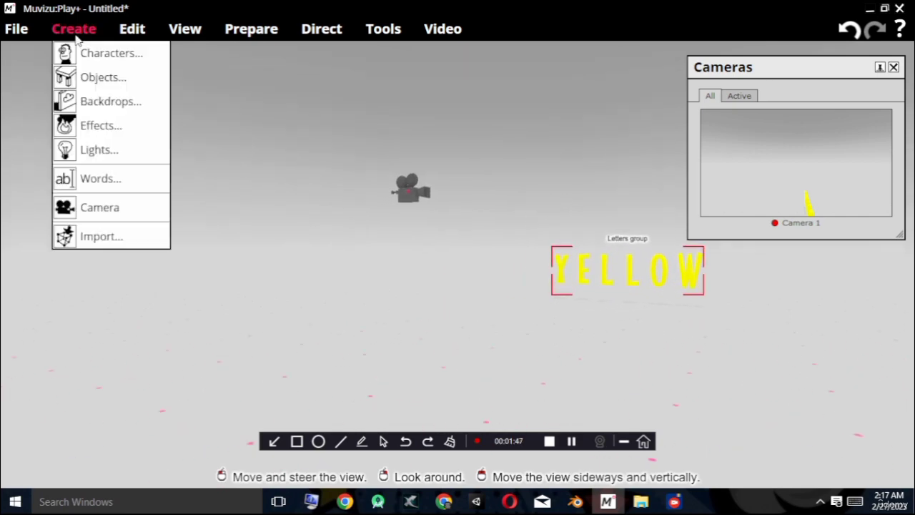
click(120, 183)
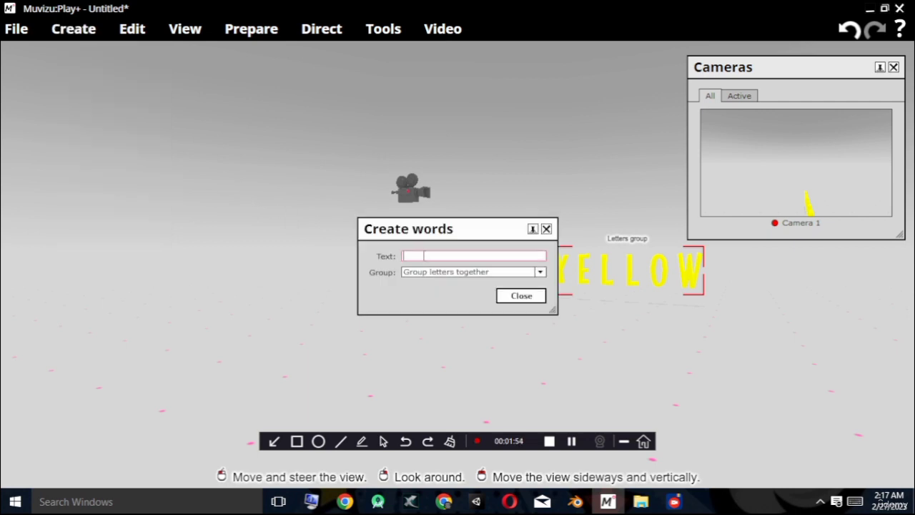
text(YELLOW)
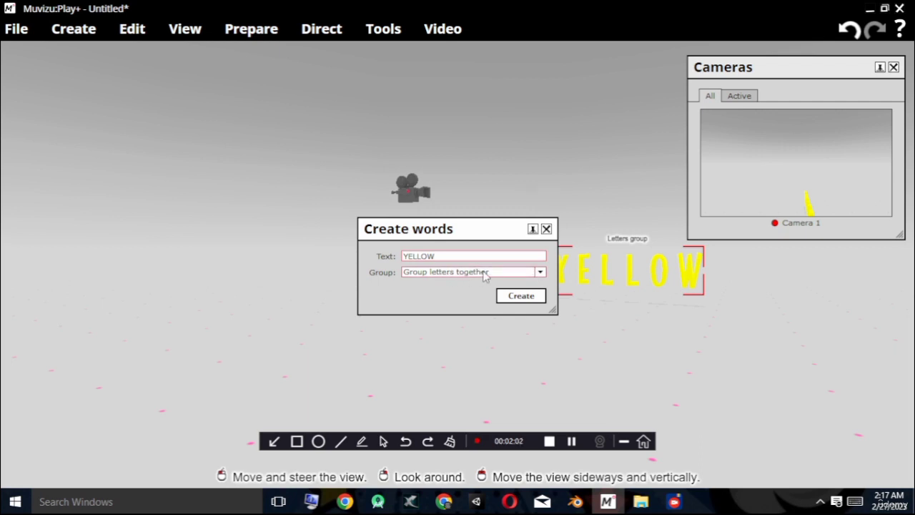
click(458, 274)
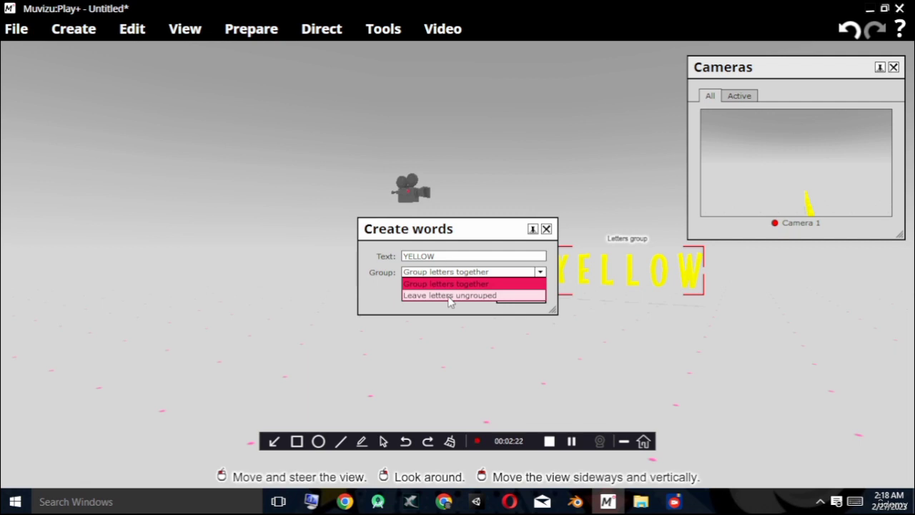
click(450, 295)
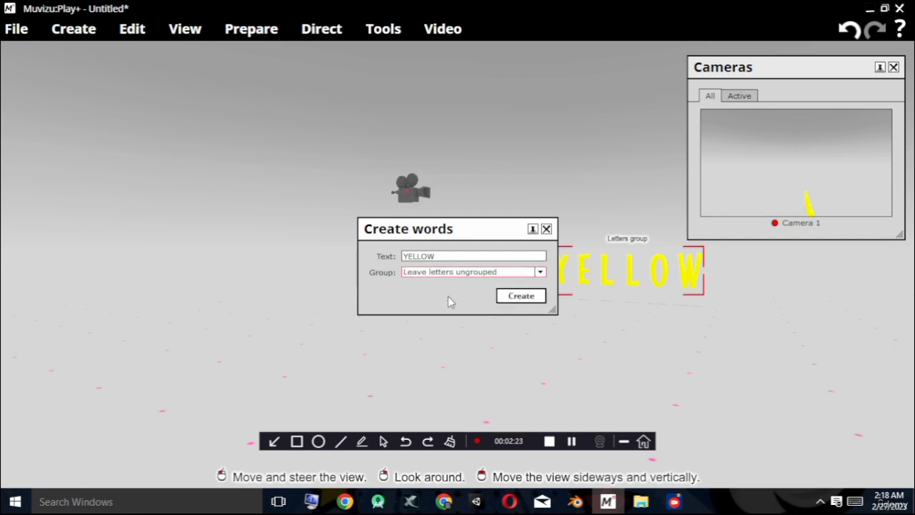
click(520, 297)
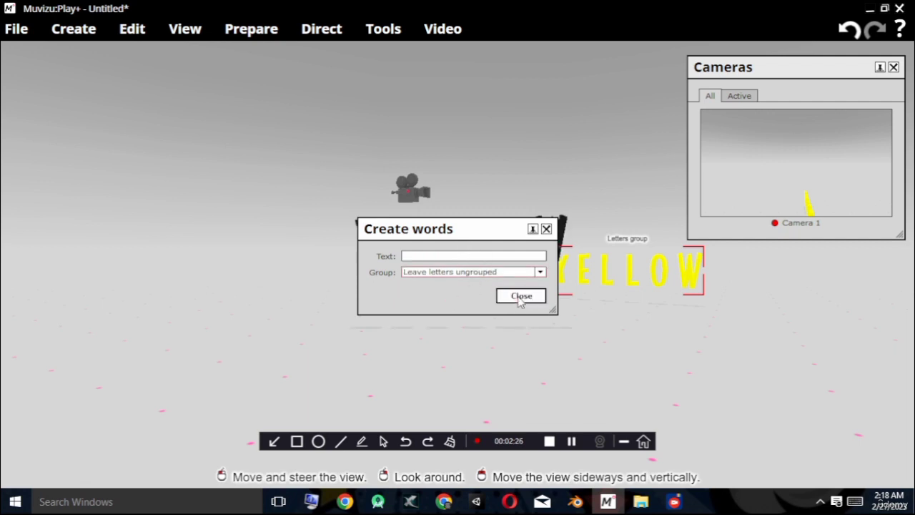
click(546, 229)
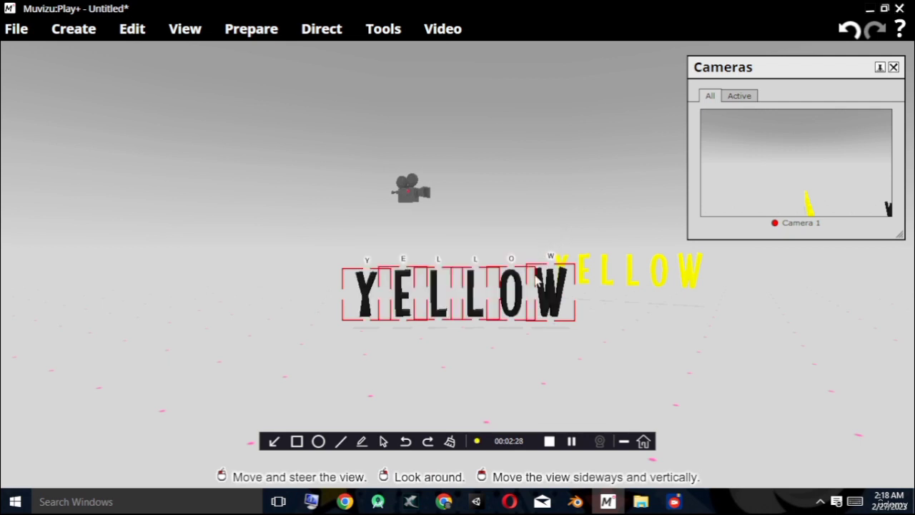
Open the properties of the letter Y in the ungrouped word and set its colour to bright yellow.
drag(425, 206, 459, 306)
click(425, 348)
double_click(172, 291)
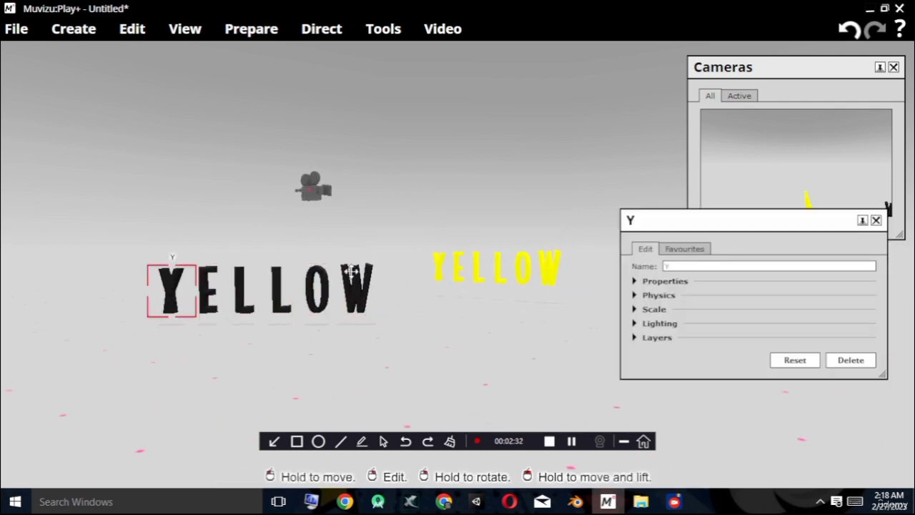
click(663, 282)
click(703, 268)
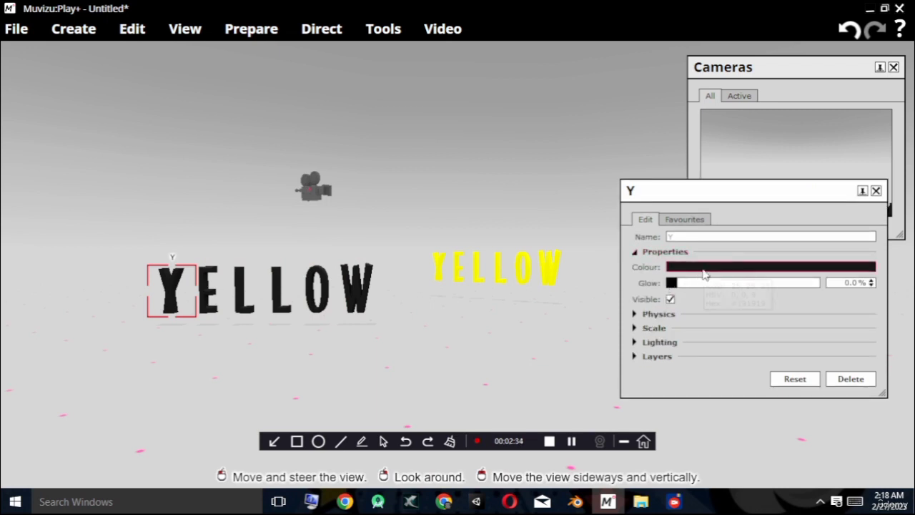
drag(747, 194, 681, 156)
drag(606, 244, 635, 250)
click(686, 229)
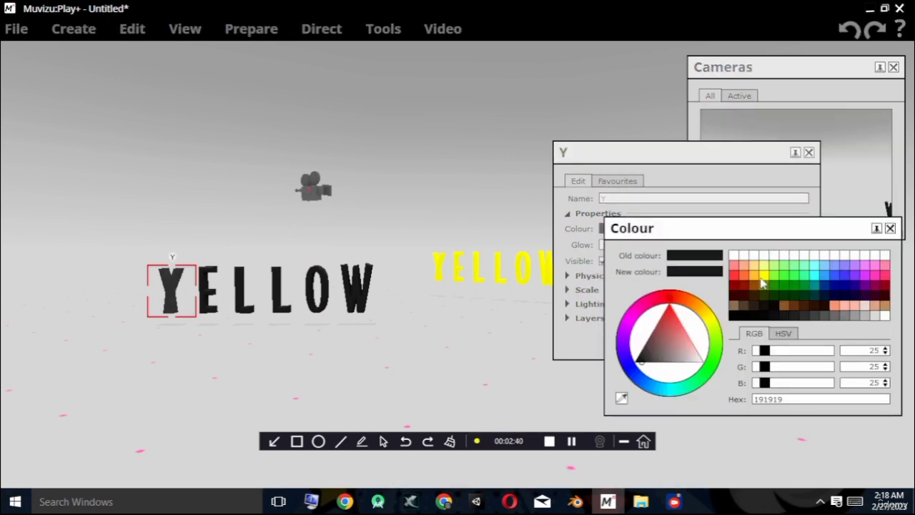
click(763, 274)
click(890, 228)
Set the letter Y's glow to 98.6% and close its properties.
click(635, 245)
drag(654, 246, 747, 243)
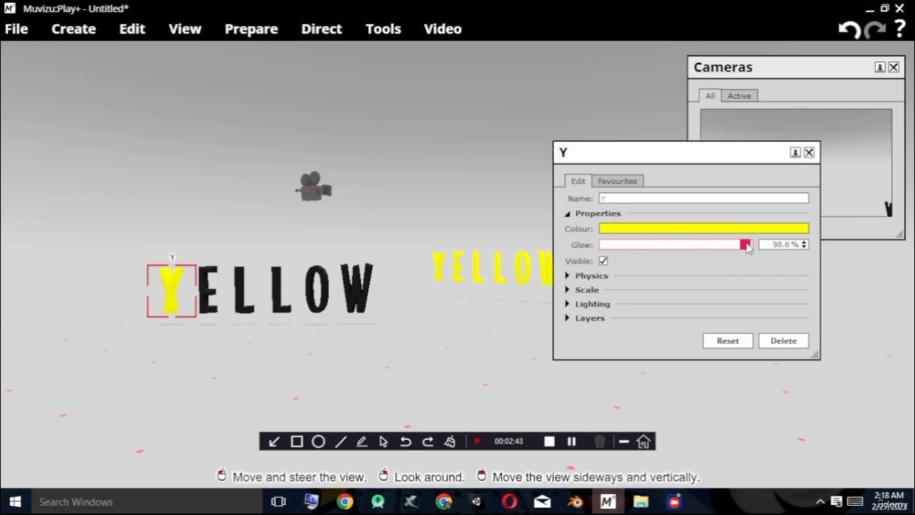
click(809, 152)
Open the properties of the letter E in the ungrouped word and reduce the first of its three scale values to 0.8.
click(211, 290)
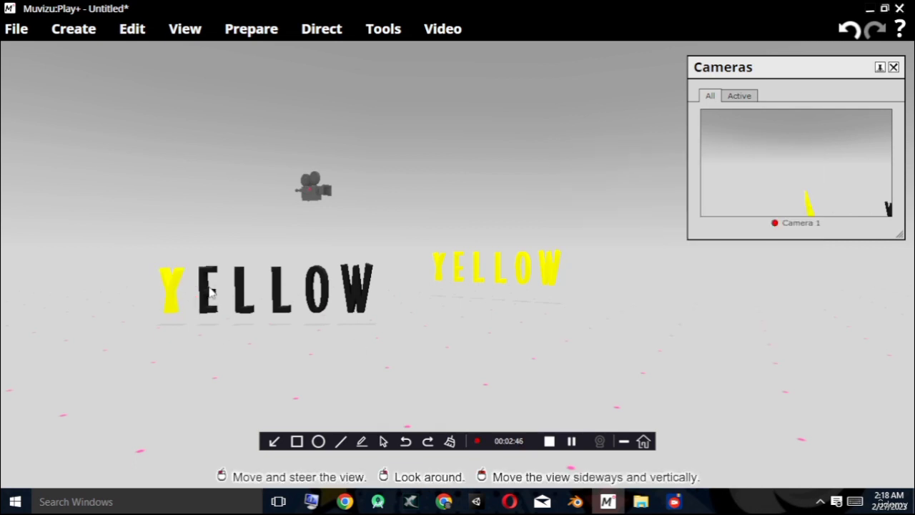
click(209, 289)
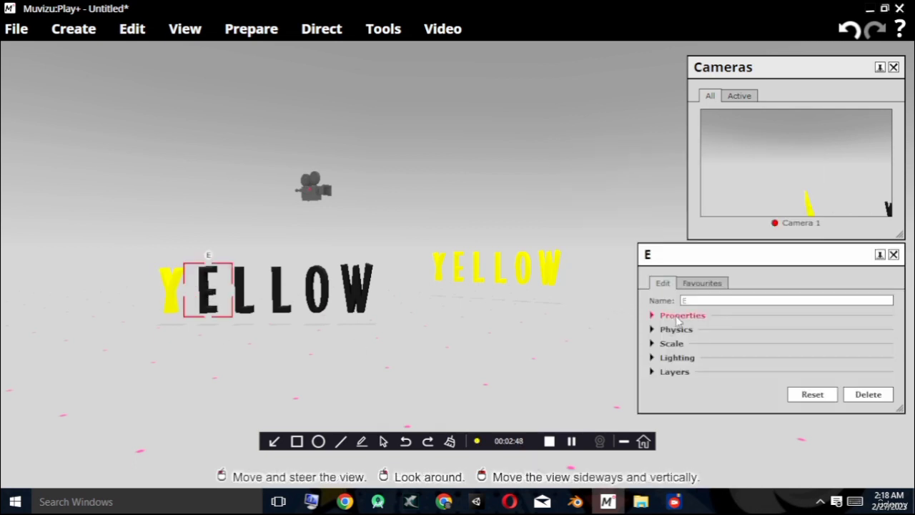
click(671, 343)
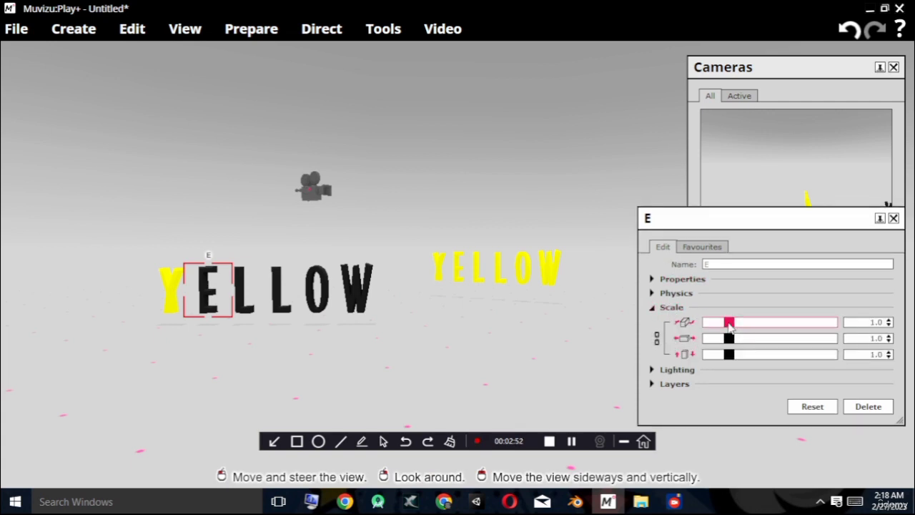
drag(729, 323, 724, 323)
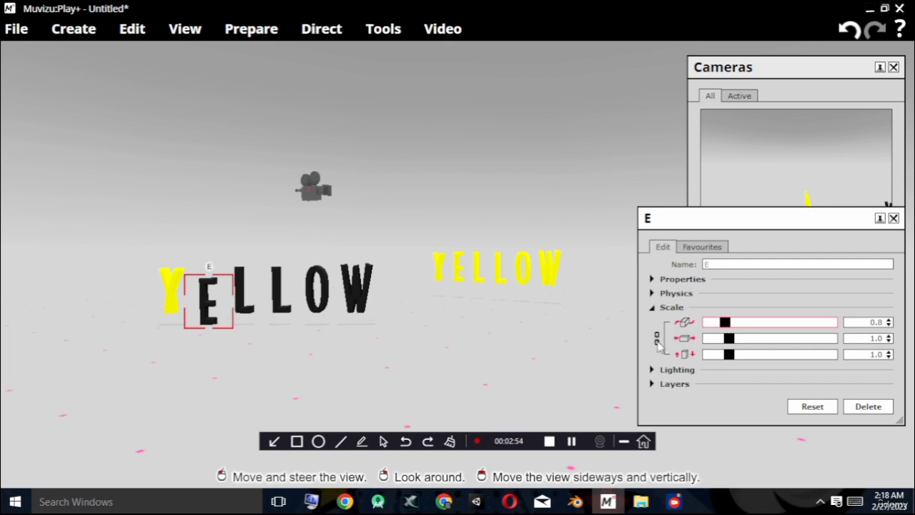
Review the Physics settings of the letter E, then close its properties.
click(654, 294)
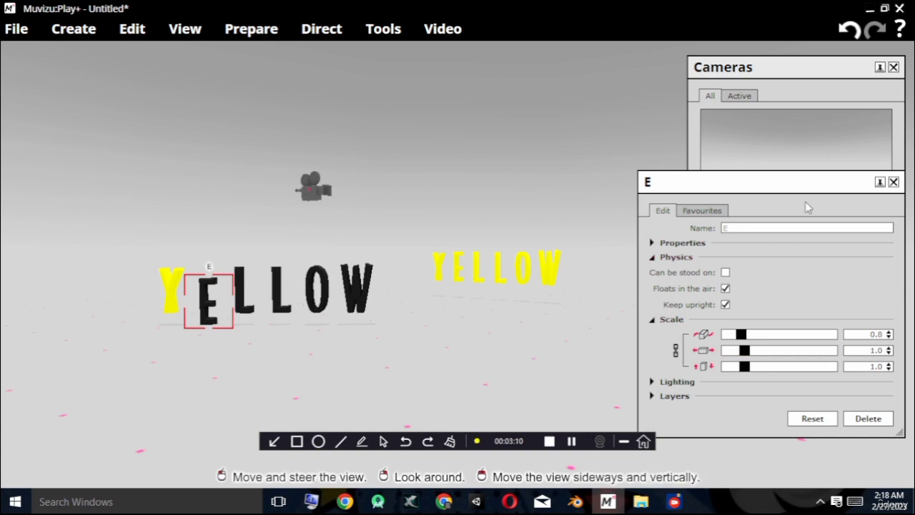
click(893, 182)
Group all six letters of the partly black YELLOW word and move the group behind the all-yellow word.
click(171, 295)
ctrl+click(206, 322)
ctrl+click(243, 292)
ctrl+click(281, 292)
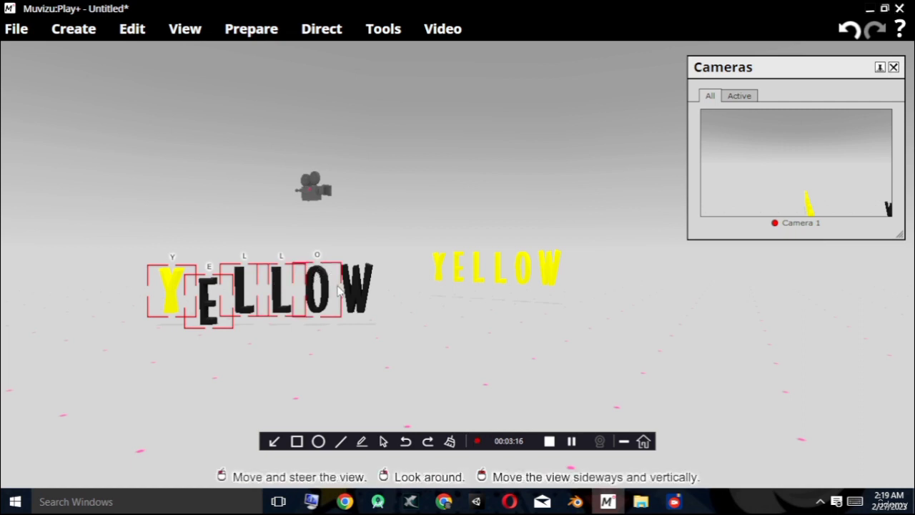
ctrl+click(314, 289)
ctrl+click(354, 291)
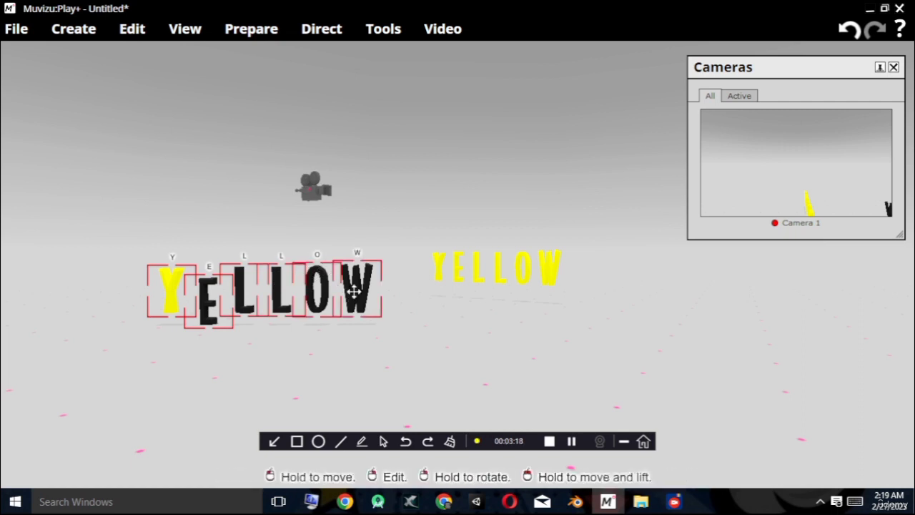
right_click(355, 305)
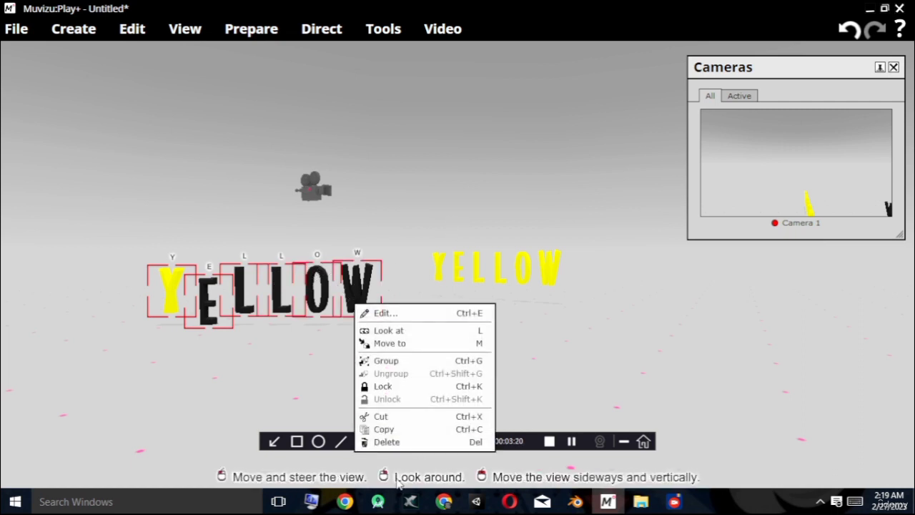
click(440, 361)
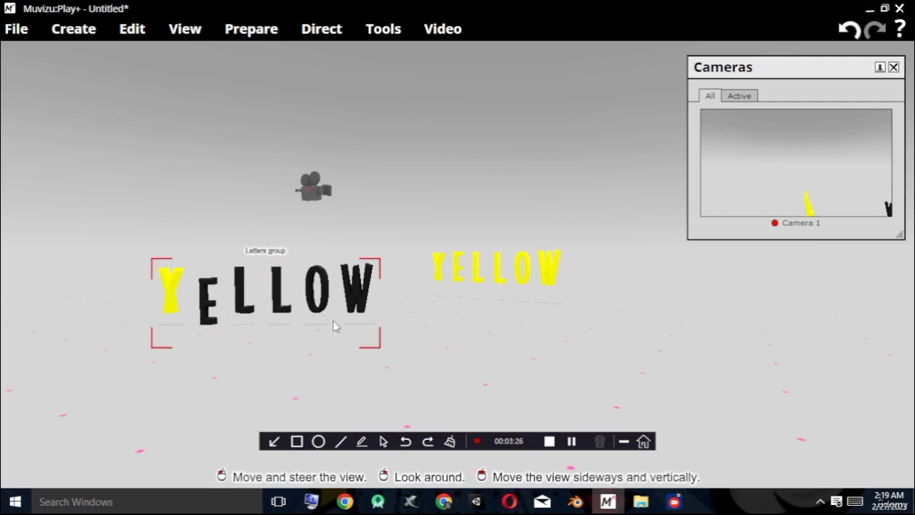
drag(277, 283, 490, 329)
Open the backdrops library and bring an empty area of the set into view.
right_drag(208, 191, 178, 141)
click(77, 30)
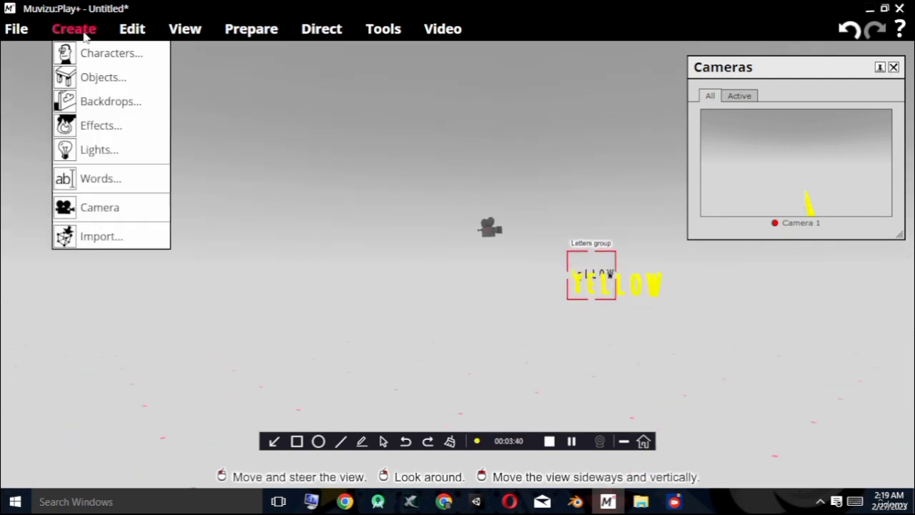
click(106, 102)
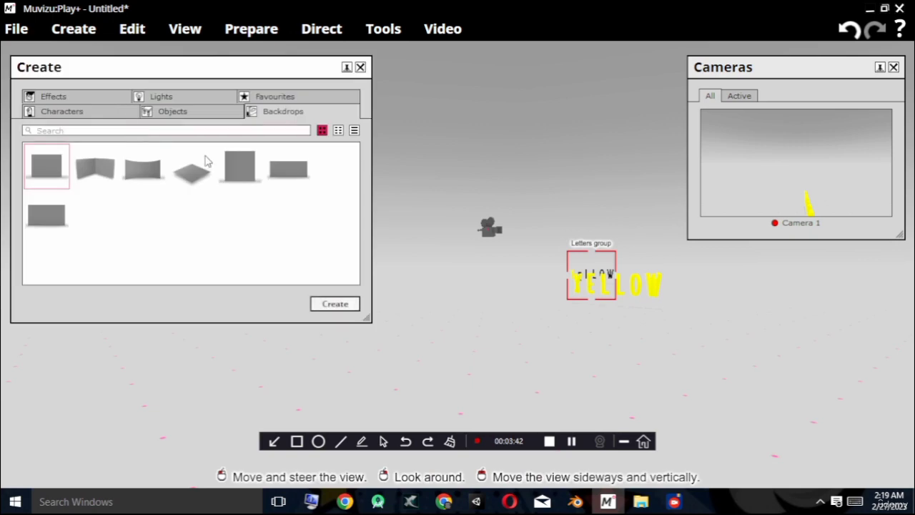
drag(161, 63, 215, 66)
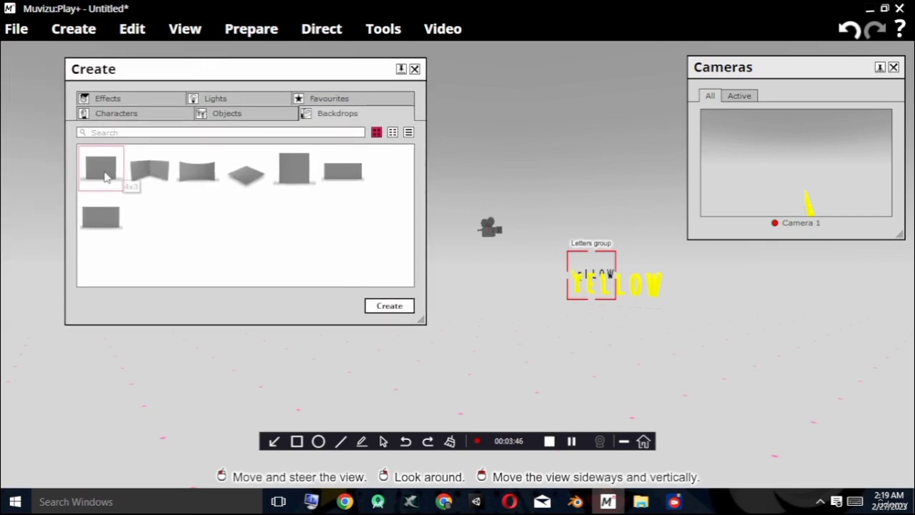
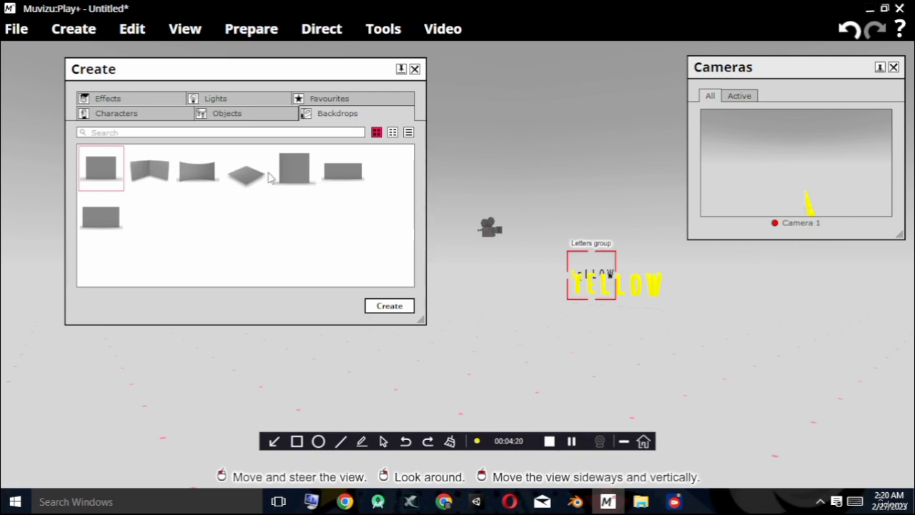
drag(221, 70, 249, 80)
right_drag(553, 277, 443, 296)
right_drag(494, 272, 726, 298)
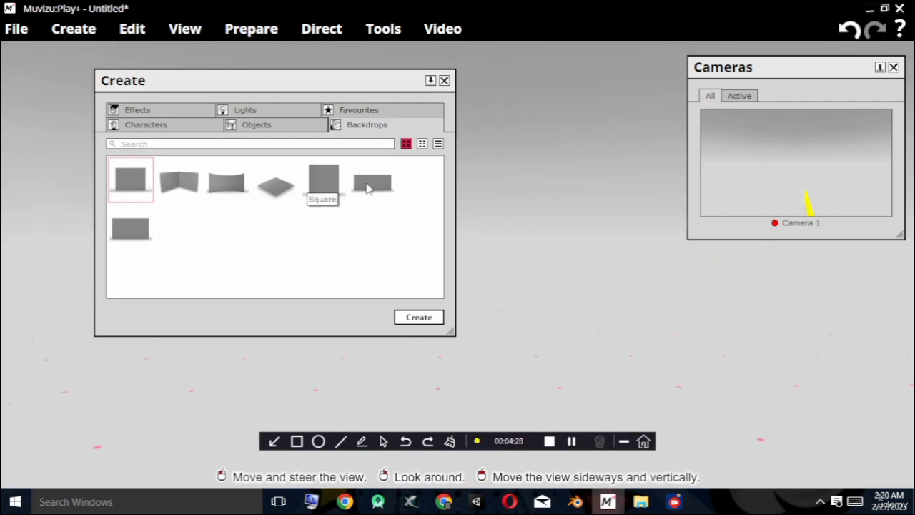
Try a Ground plane and a Super-wide backdrop in the scene, then delete both.
double_click(270, 187)
scroll(563, 248, down, 8)
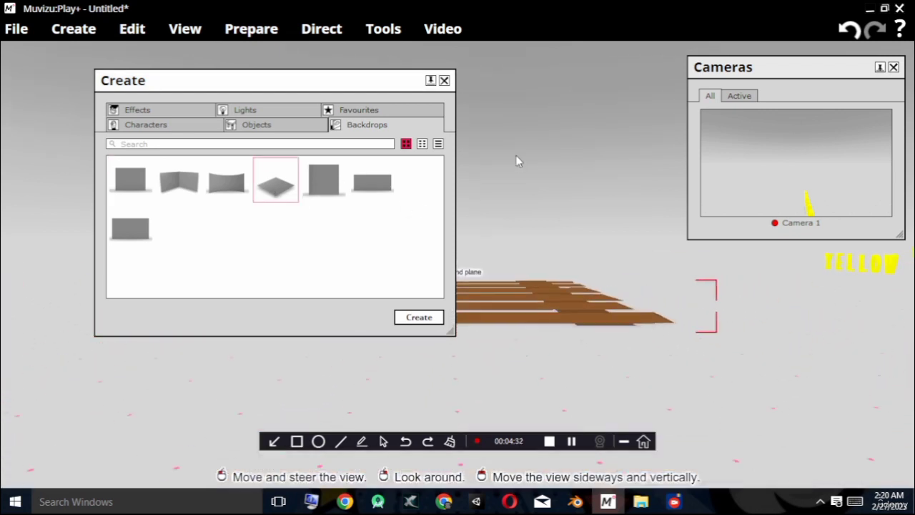
right_drag(516, 158, 517, 236)
middle_drag(517, 236, 497, 179)
double_click(362, 190)
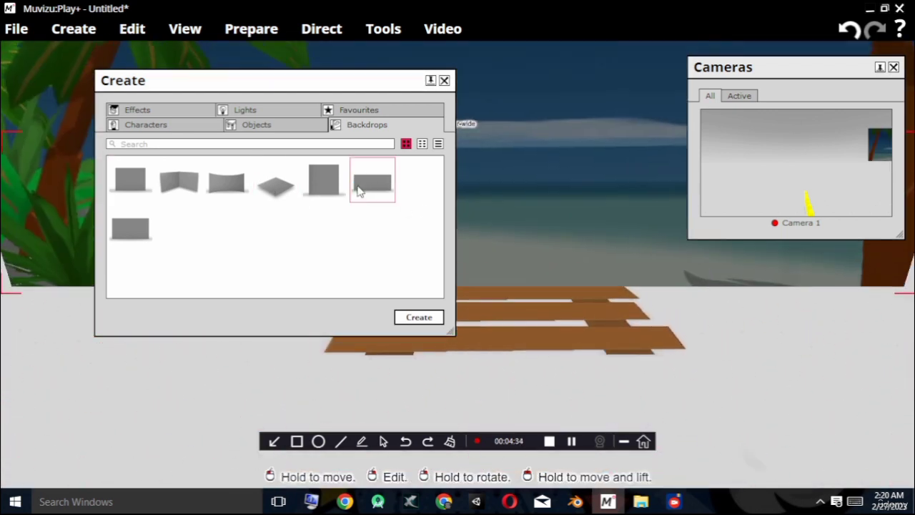
scroll(493, 223, down, 5)
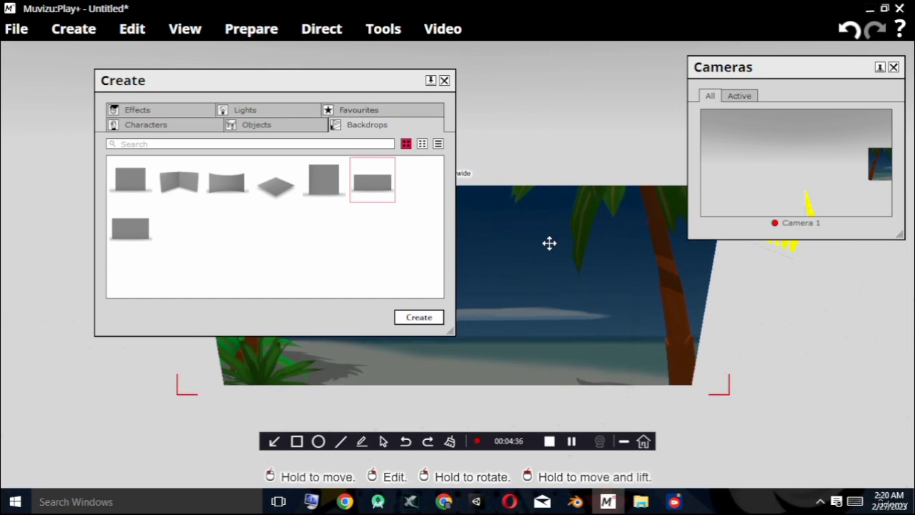
key(Delete)
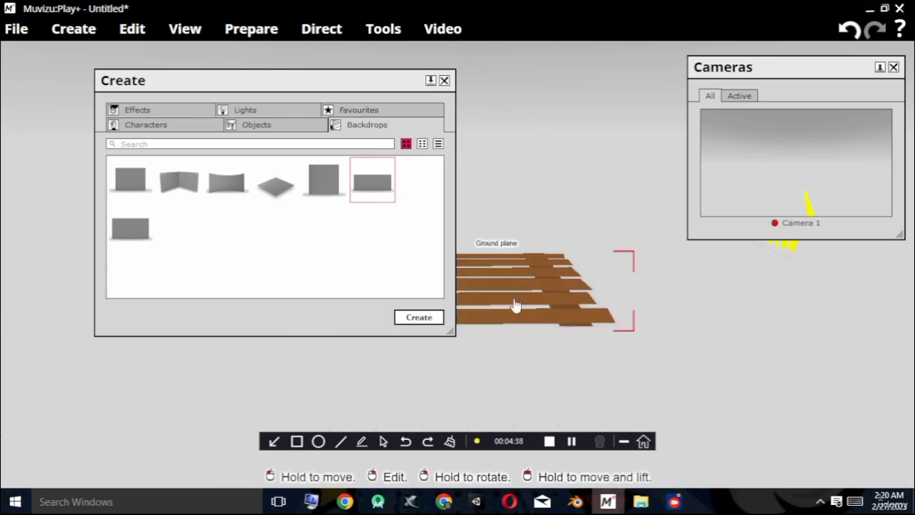
key(Delete)
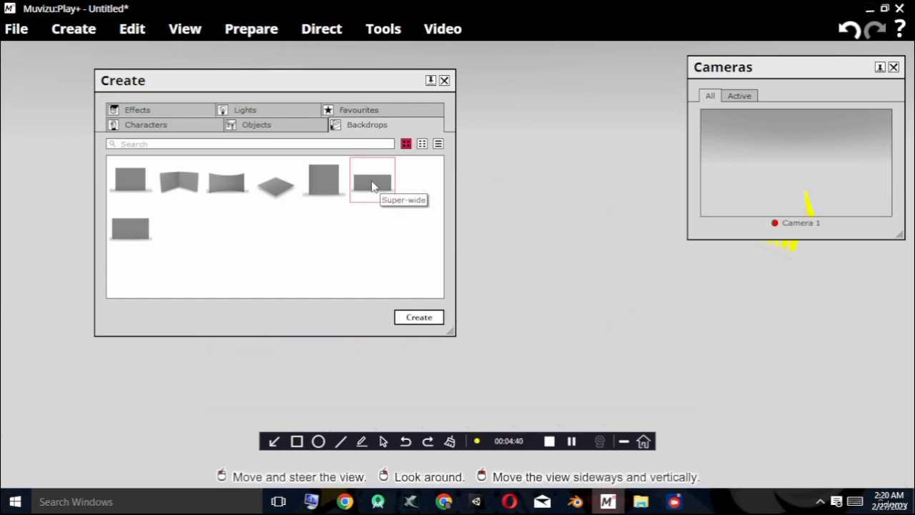
Place a Widescreen backdrop in the scene and close the creation library.
drag(131, 238, 558, 303)
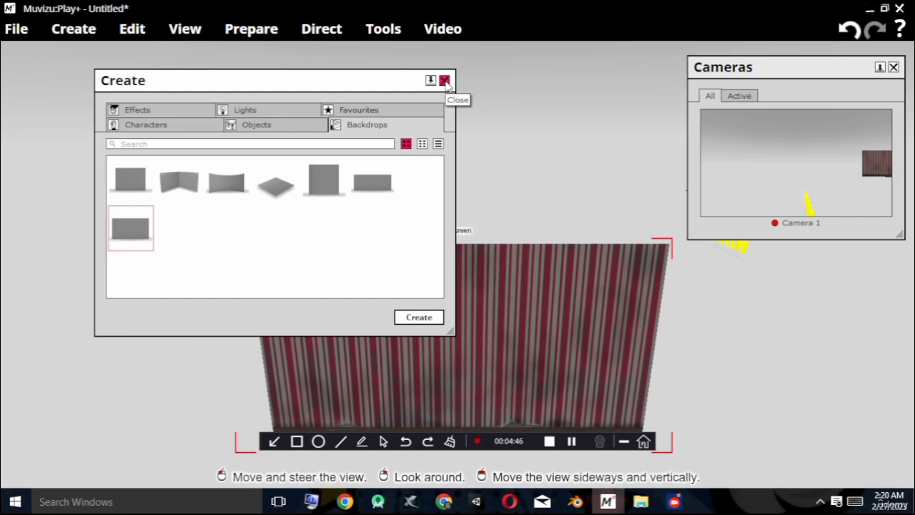
click(444, 81)
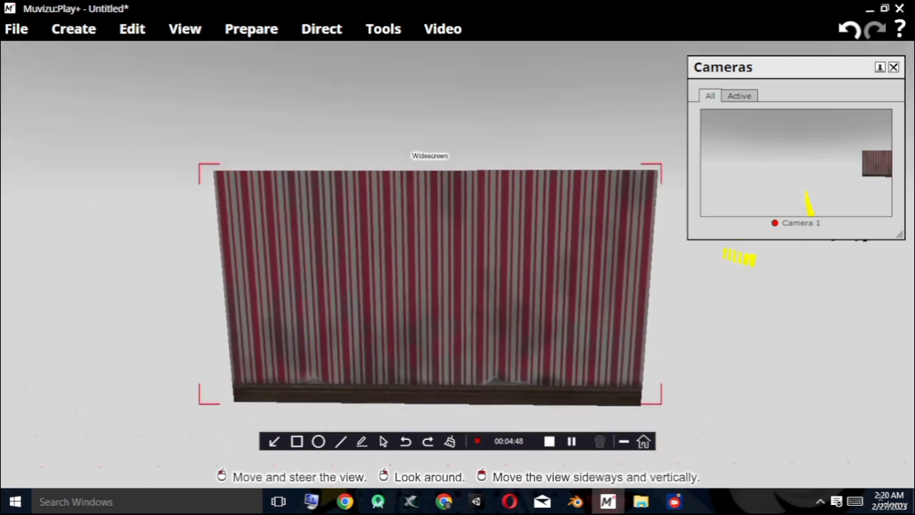
right_drag(460, 322, 459, 302)
scroll(439, 301, down, 4)
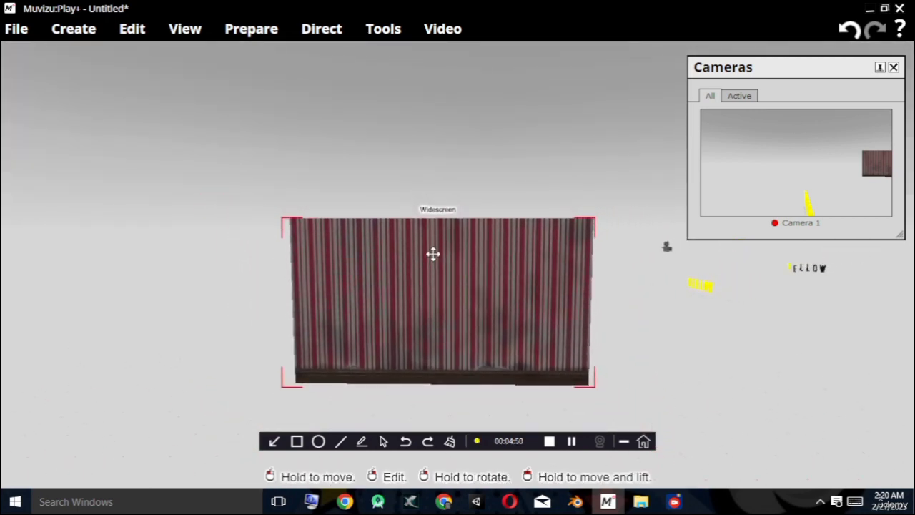
middle_drag(409, 115, 412, 165)
right_drag(412, 166, 409, 114)
middle_drag(447, 139, 425, 233)
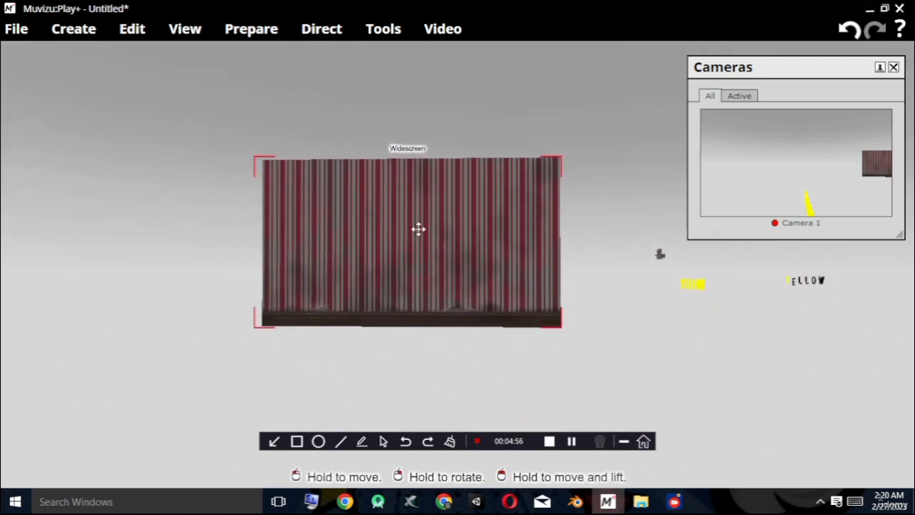
Open the Widescreen backdrop's properties and set Illuminate to 92.7% and its linked scale to 1.4.
right_click(419, 229)
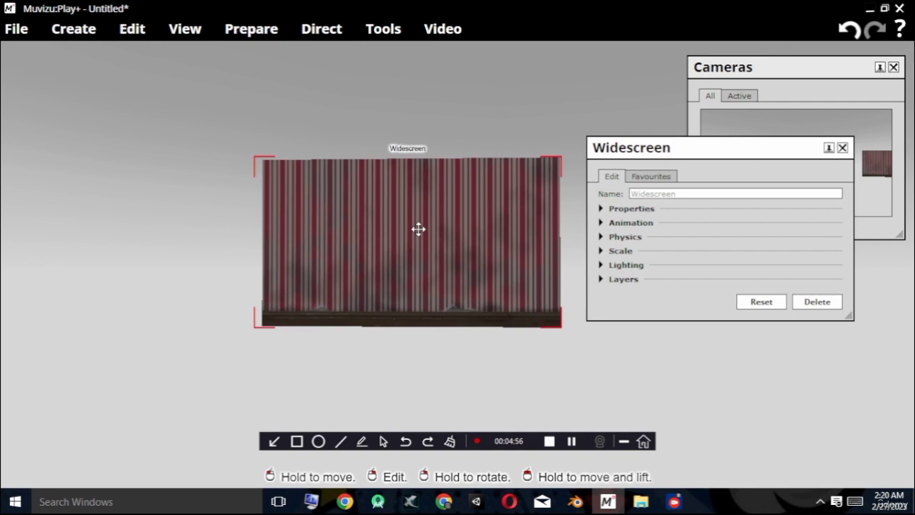
click(603, 209)
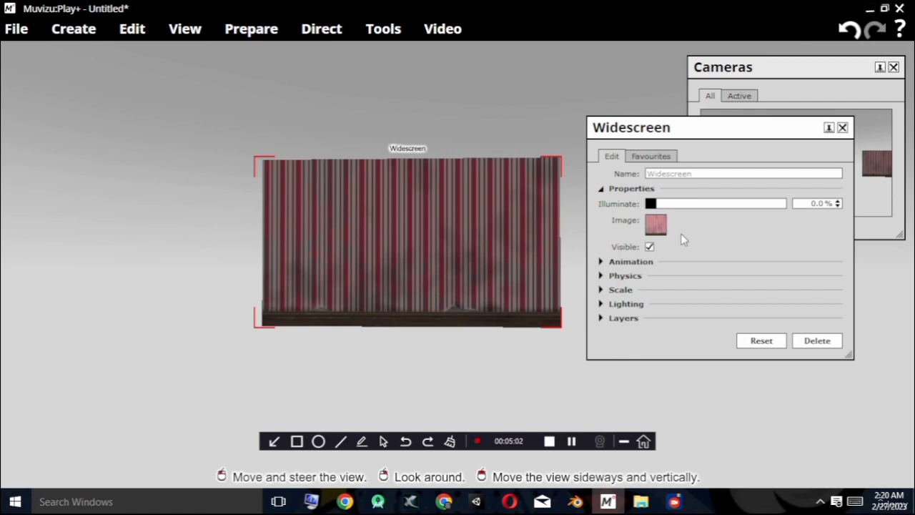
drag(649, 205, 767, 225)
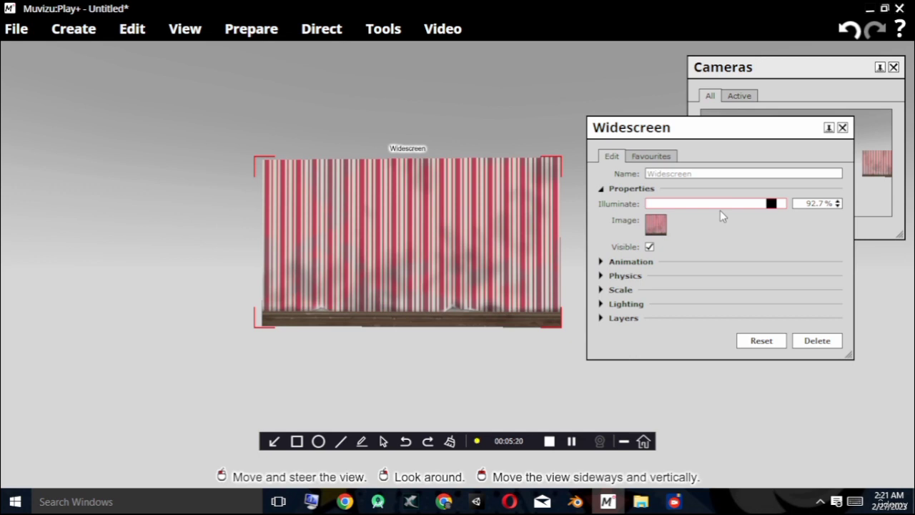
click(602, 290)
drag(681, 288, 689, 288)
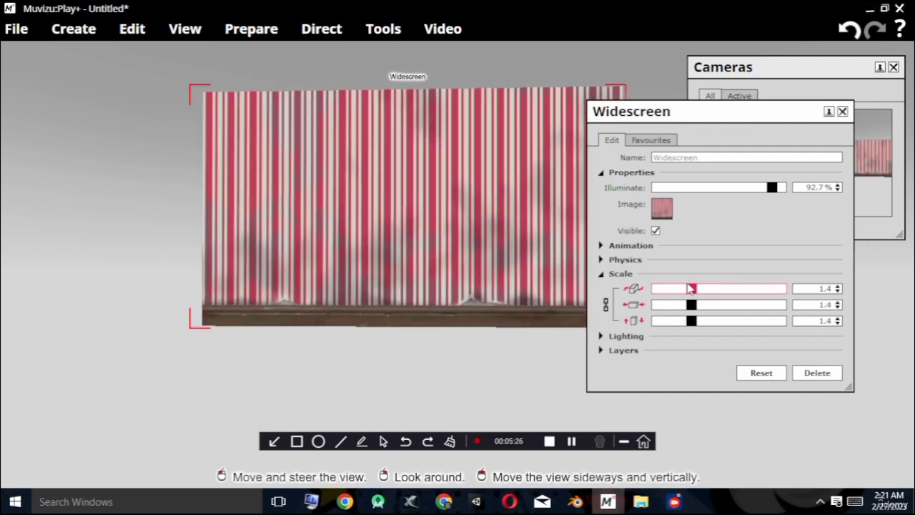
Review the backdrop's Lighting and Layers settings, then collapse its Scale settings.
click(610, 338)
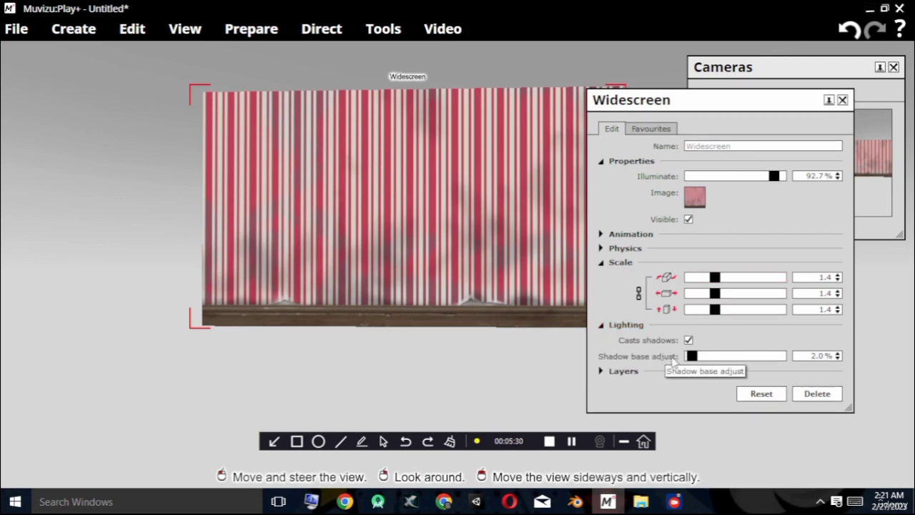
click(606, 372)
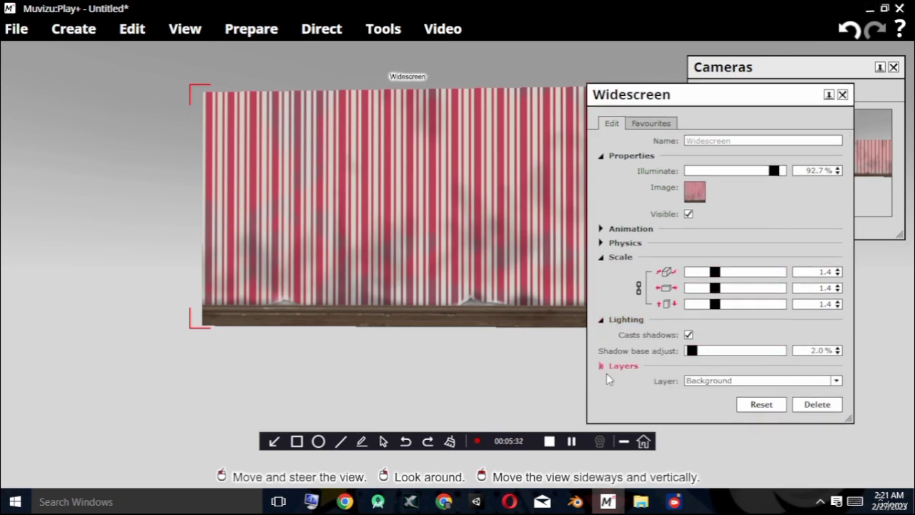
click(688, 335)
click(602, 258)
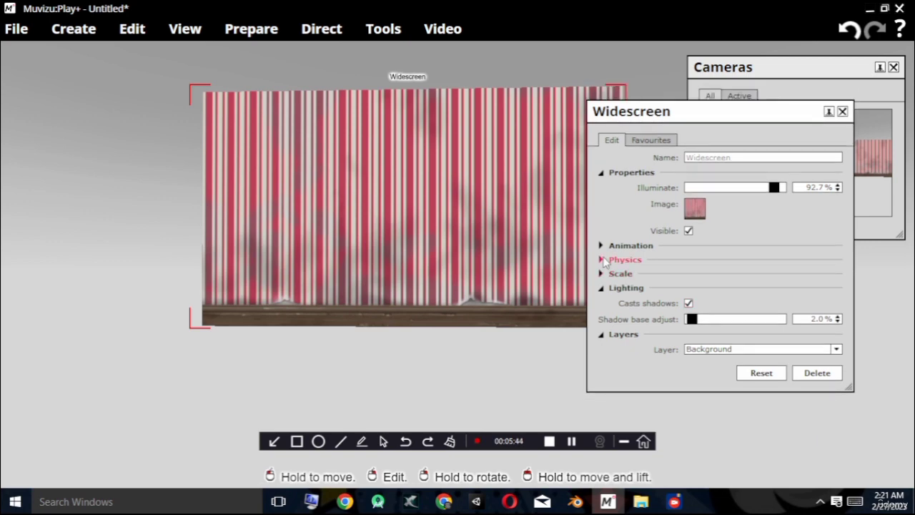
Show the backdrop's Animation settings and set the animation speed to 10%.
mouse_move(697, 208)
mouse_move(142, 214)
mouse_down()
mouse_move(166, 235)
mouse_move(147, 218)
mouse_up()
scroll(257, 163, up, 1)
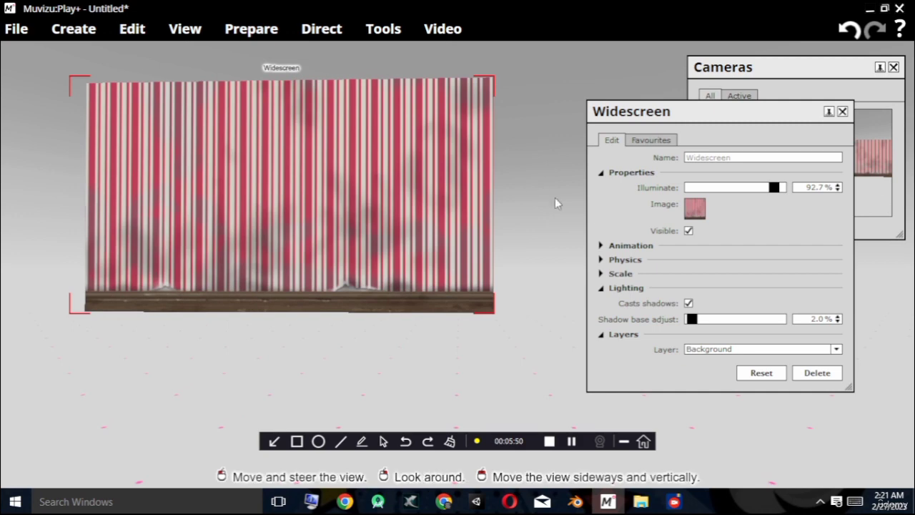
click(608, 246)
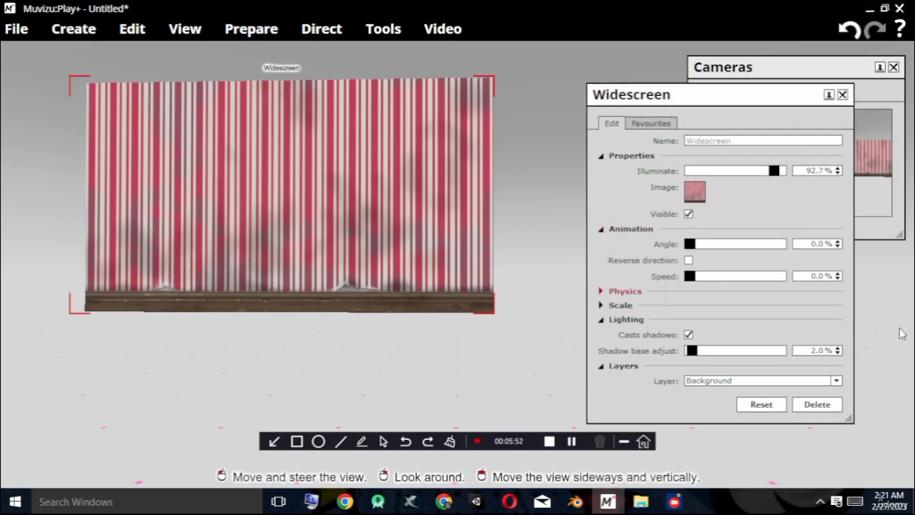
click(838, 273)
click(838, 274)
click(837, 274)
click(837, 273)
click(838, 274)
click(837, 274)
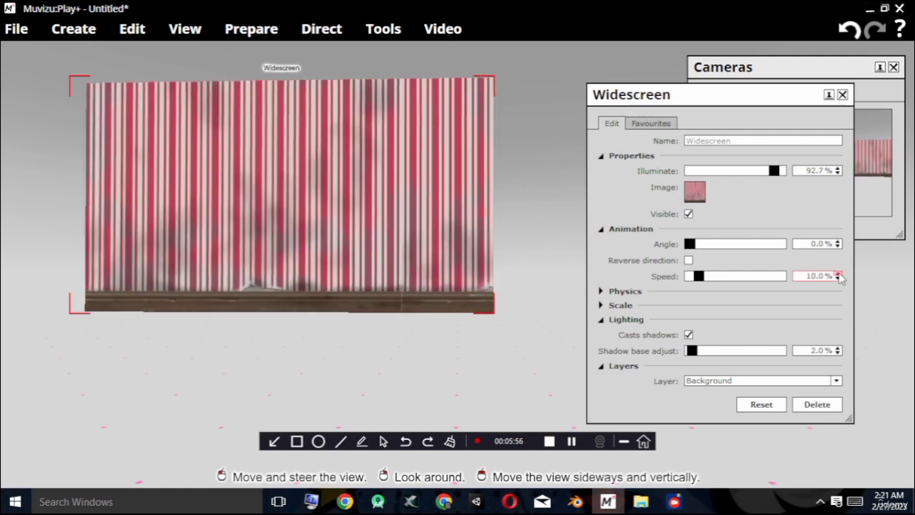
Try a faster backdrop animation with Reverse direction enabled, then set the speed to 0%.
drag(698, 276, 719, 278)
click(689, 261)
mouse_move(719, 276)
mouse_down()
mouse_move(724, 285)
mouse_move(701, 277)
mouse_up()
drag(690, 243, 684, 278)
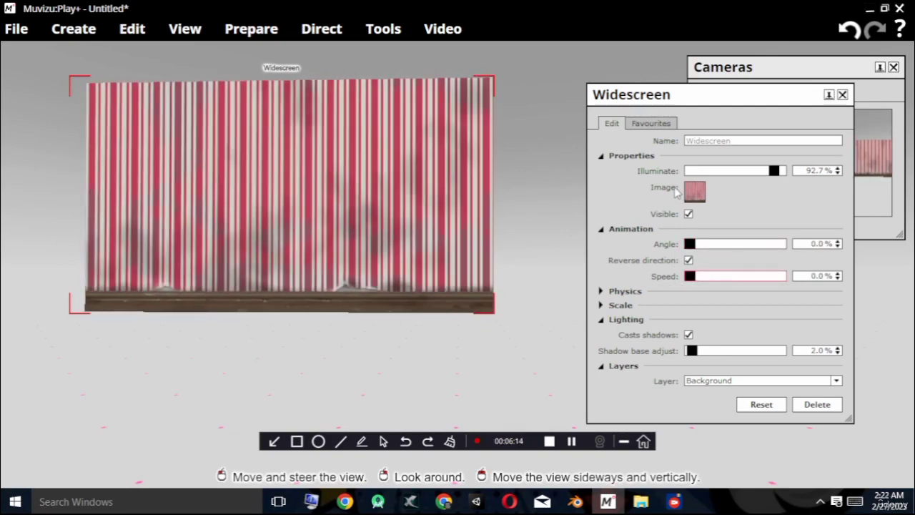
Replace the backdrop's image with the red brick texture from the Backgrounds category and close the texture dialog.
mouse_move(701, 197)
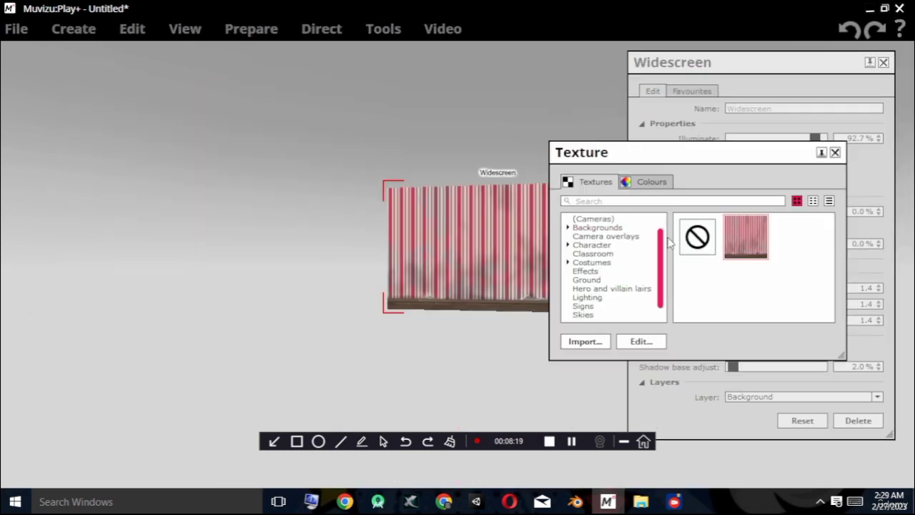
drag(667, 243, 658, 202)
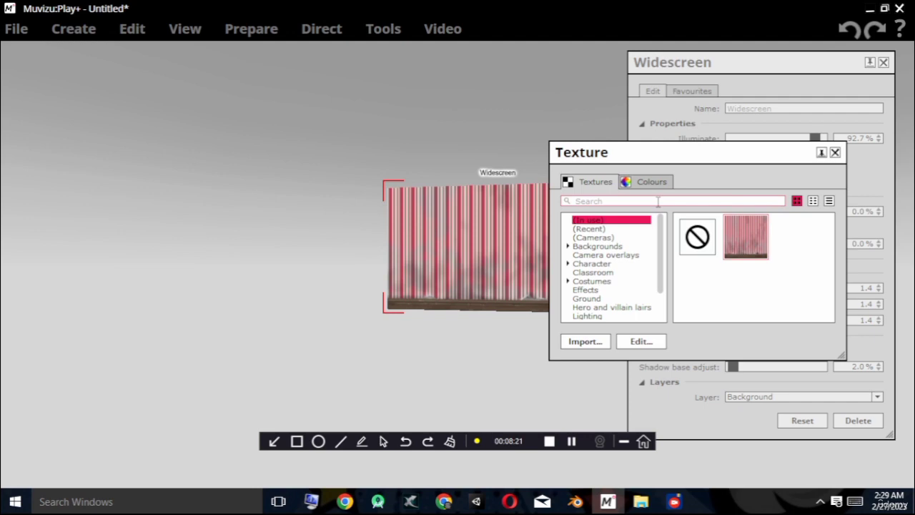
click(597, 246)
scroll(791, 281, down, 5)
scroll(791, 281, down, 3)
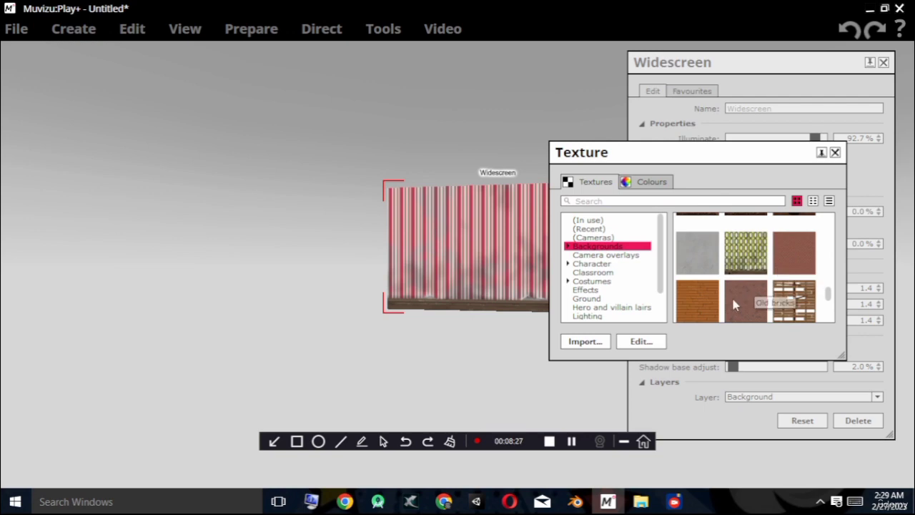
click(786, 247)
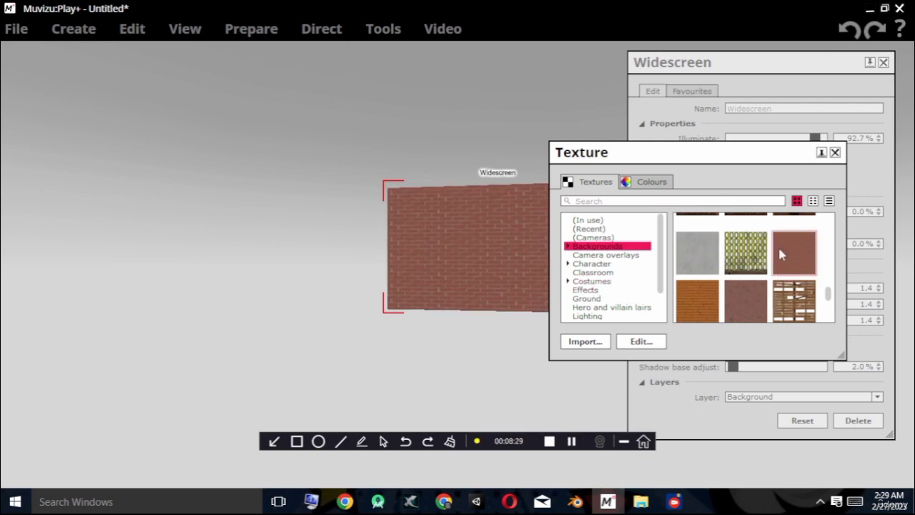
click(838, 155)
scroll(357, 246, up, 3)
right_drag(311, 230, 619, 234)
mouse_move(619, 234)
mouse_down()
mouse_move(543, 221)
mouse_move(577, 237)
mouse_move(554, 226)
mouse_move(552, 189)
mouse_move(575, 175)
mouse_up()
drag(579, 233, 612, 231)
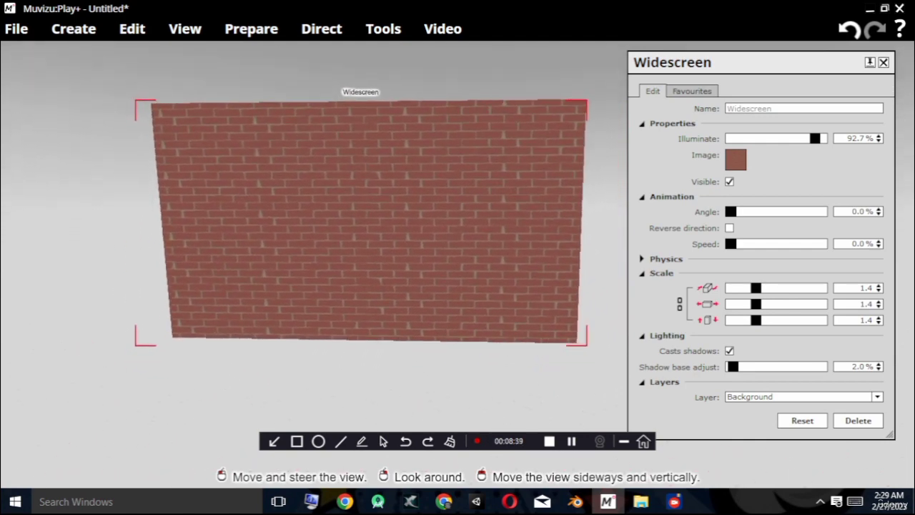
Review the texture import option for the backdrop's image, then close the texture dialog.
right_drag(613, 231, 301, 229)
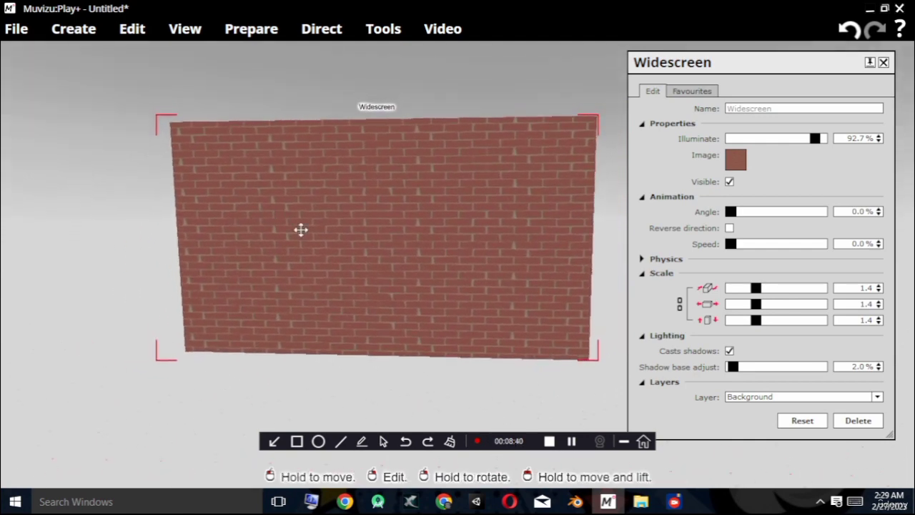
click(737, 160)
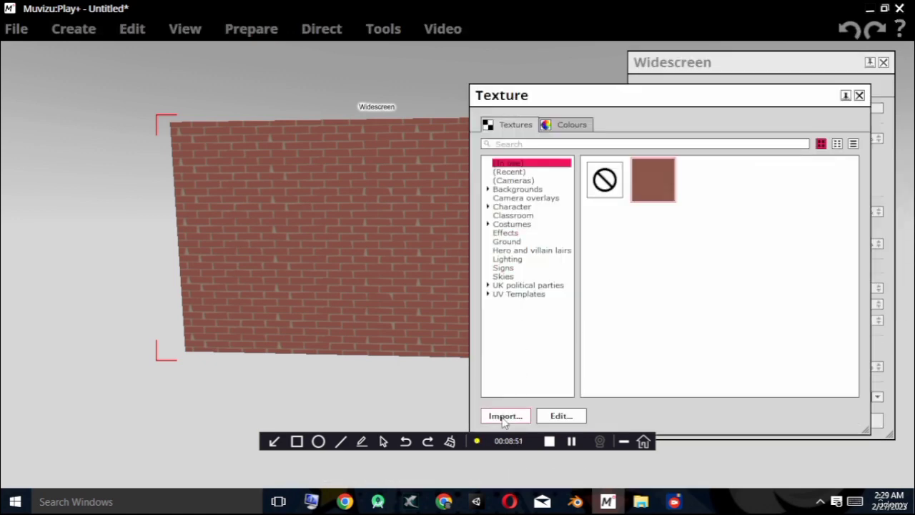
click(860, 95)
Find the police car by searching all objects for "POLI", and place it side-on in front of the brick backdrop.
right_drag(240, 101, 232, 57)
scroll(458, 108, down, 1)
scroll(457, 106, down, 3)
mouse_move(143, 215)
right_down()
mouse_move(166, 220)
mouse_move(147, 219)
right_up()
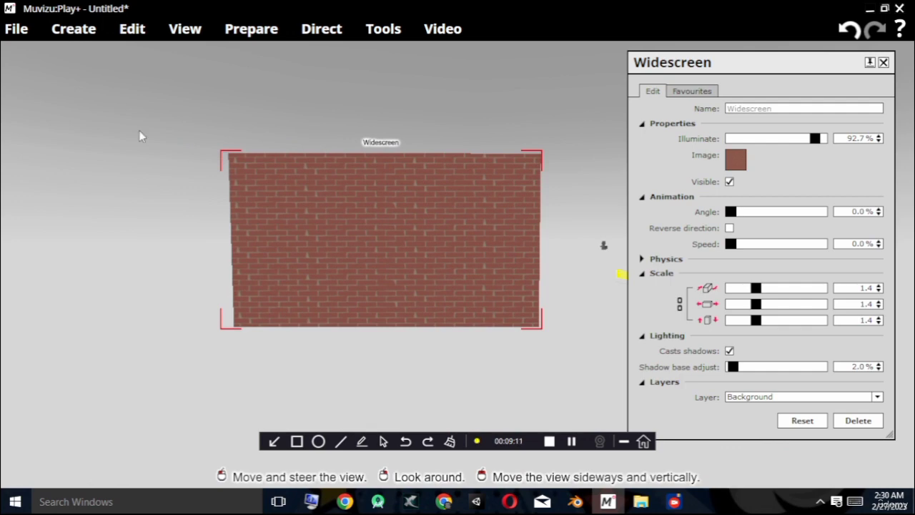
click(74, 29)
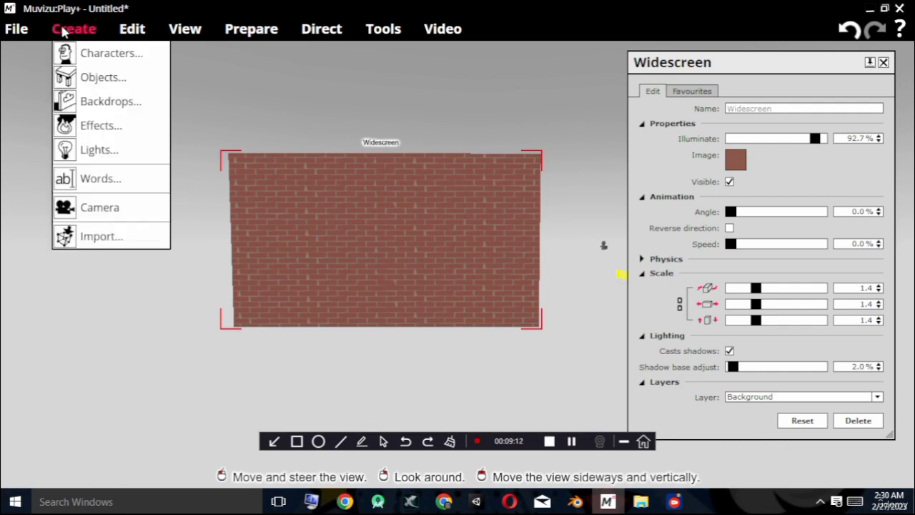
click(84, 79)
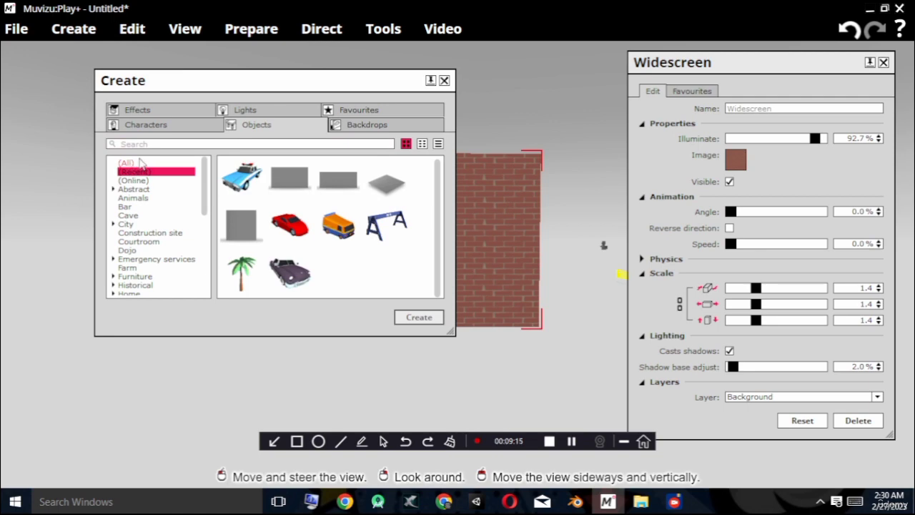
click(179, 144)
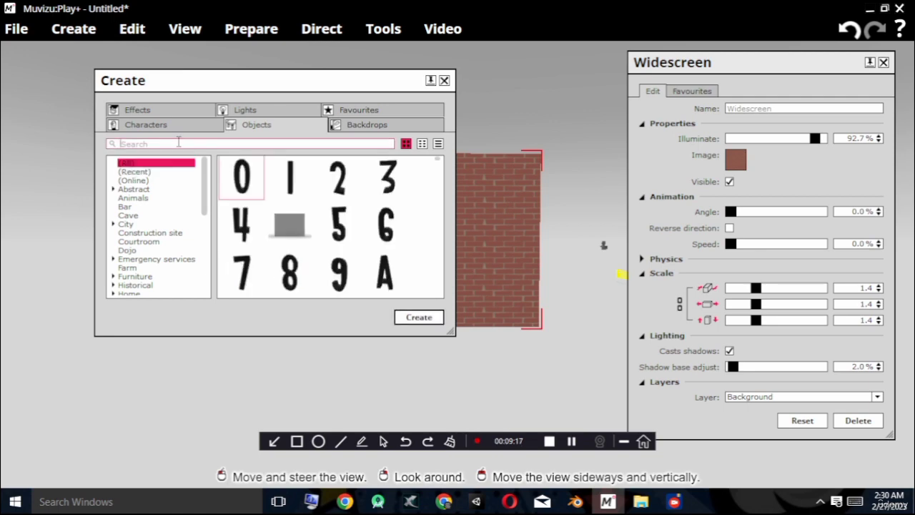
text(POLI)
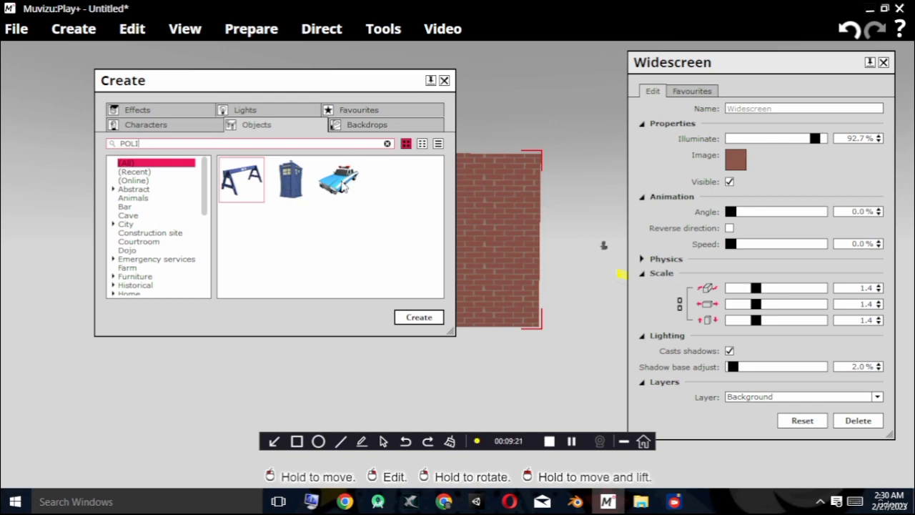
drag(343, 184, 451, 322)
right_drag(451, 321, 400, 345)
drag(433, 350, 374, 299)
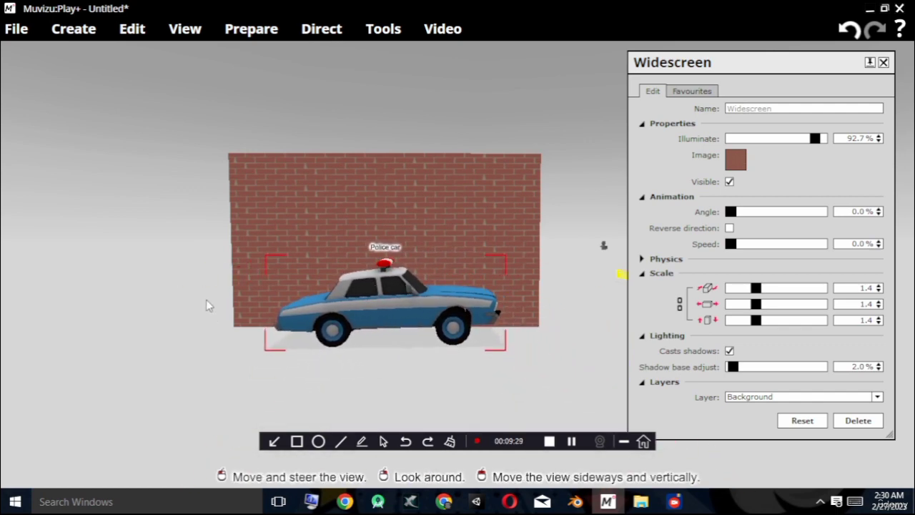
Enlarge the brick backdrop to a width scale of 2.8 and height scale of 2.4, and position it behind the police car.
drag(153, 284, 165, 303)
drag(566, 239, 502, 229)
drag(218, 193, 80, 193)
drag(149, 179, 143, 175)
drag(276, 175, 239, 184)
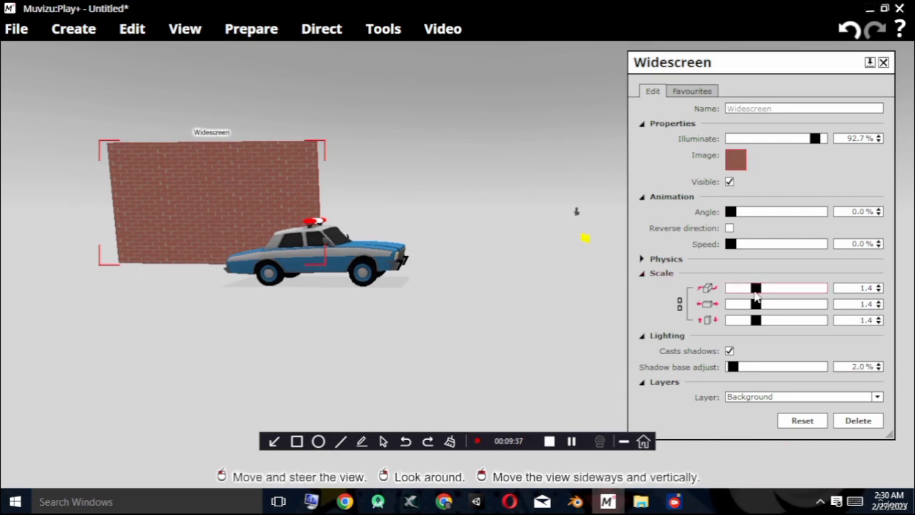
drag(753, 305, 817, 304)
drag(760, 304, 782, 303)
drag(472, 320, 463, 333)
drag(415, 156, 470, 157)
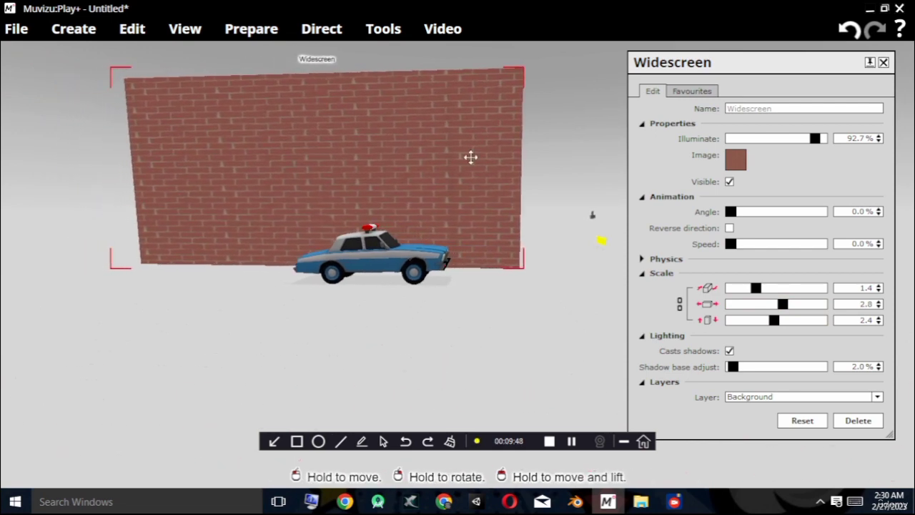
Move and rotate Camera 1 to face the police car, and shift the brick backdrop until it fills the camera's view.
click(592, 214)
click(884, 61)
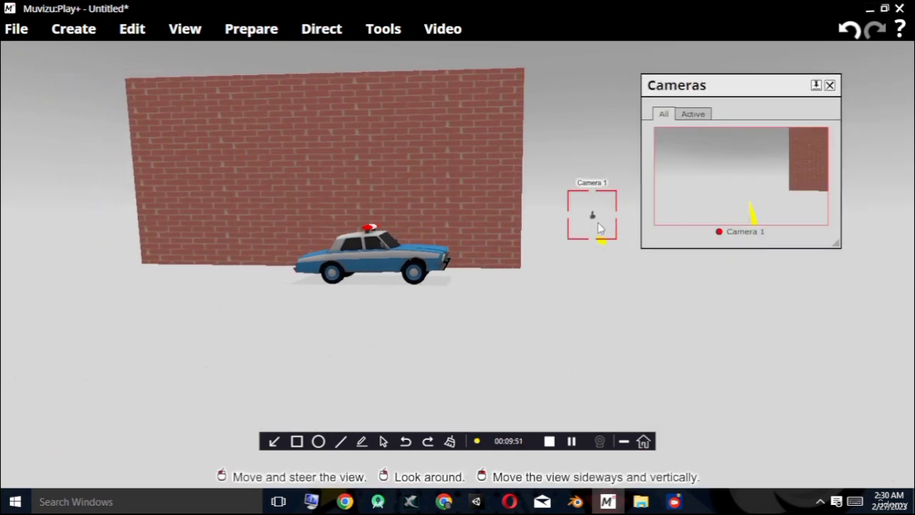
drag(592, 215, 414, 183)
right_drag(435, 197, 403, 180)
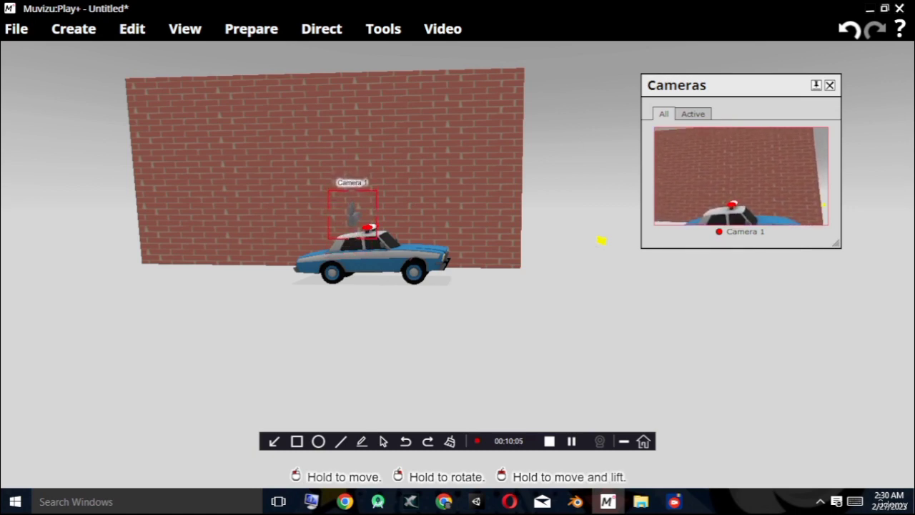
click(351, 120)
drag(352, 121, 381, 123)
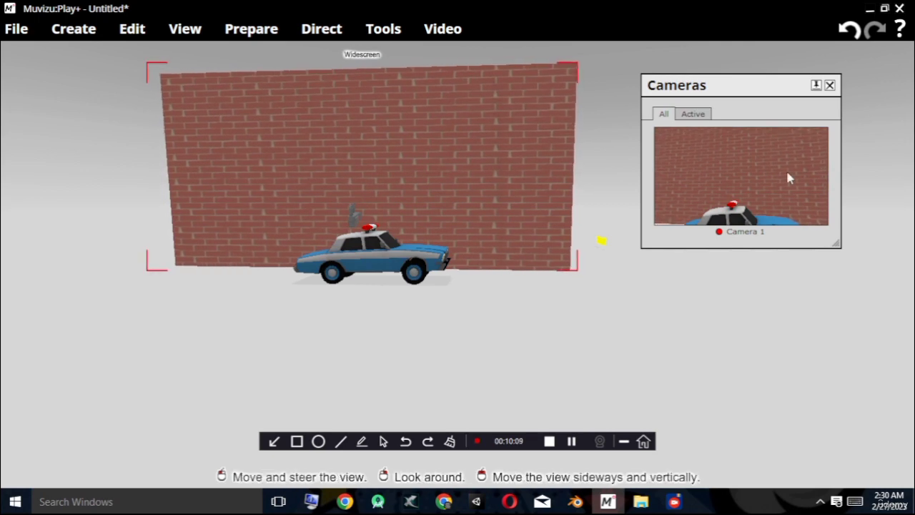
Enlarge the Cameras preview window and reposition it beside the backdrop.
mouse_move(736, 80)
mouse_down()
mouse_move(706, 129)
mouse_move(743, 95)
mouse_move(723, 88)
mouse_up()
drag(824, 251, 912, 303)
drag(799, 93, 763, 97)
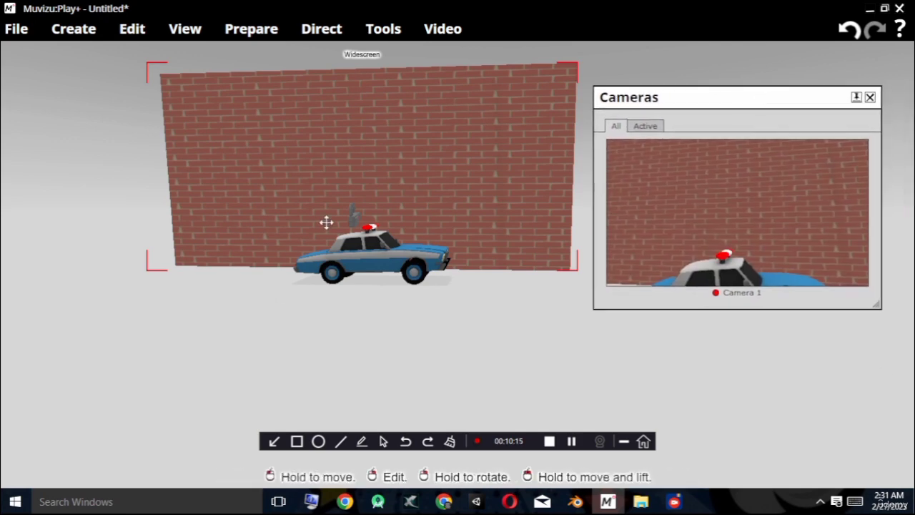
Bring Camera 1 nearer to ground level and move the police car slightly closer to the brick wall.
drag(350, 219, 350, 244)
mouse_move(350, 244)
right_down()
mouse_move(350, 235)
mouse_move(350, 245)
right_up()
drag(387, 259, 386, 251)
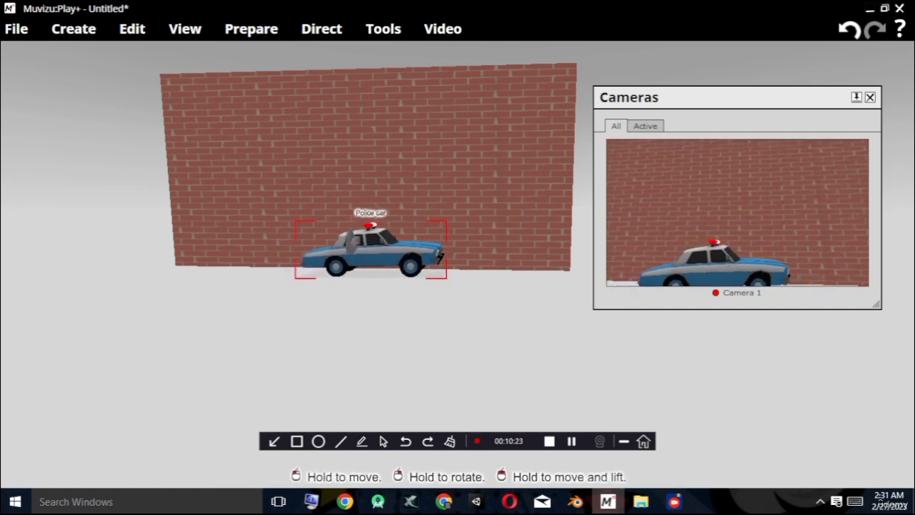
Reposition Camera 1 toward the front half of the police car, keeping the Cameras preview clear of the scene.
click(350, 247)
drag(350, 243, 354, 241)
mouse_move(786, 100)
mouse_down()
mouse_move(778, 100)
mouse_move(792, 87)
mouse_up()
drag(340, 321, 122, 316)
drag(306, 238, 363, 237)
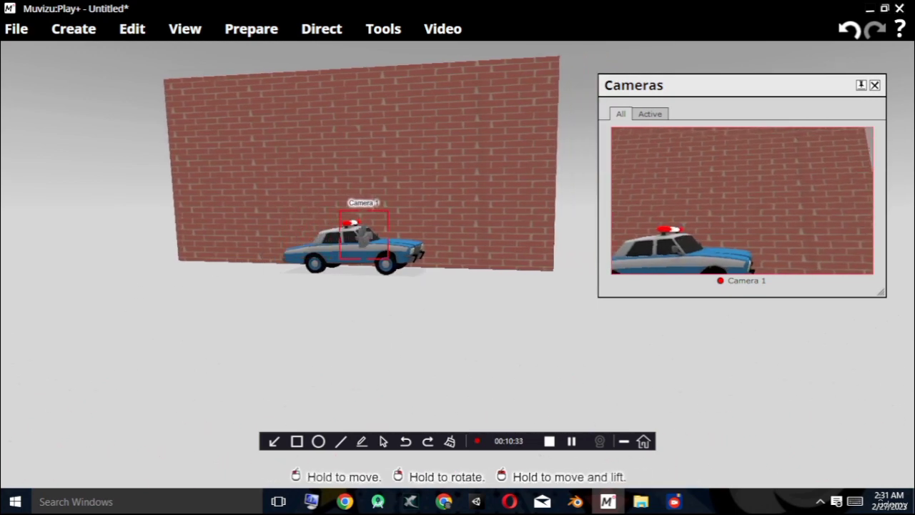
Set the brick backdrop's animation speed to 8.1% with Reverse direction enabled, and close its settings.
click(389, 166)
right_click(390, 165)
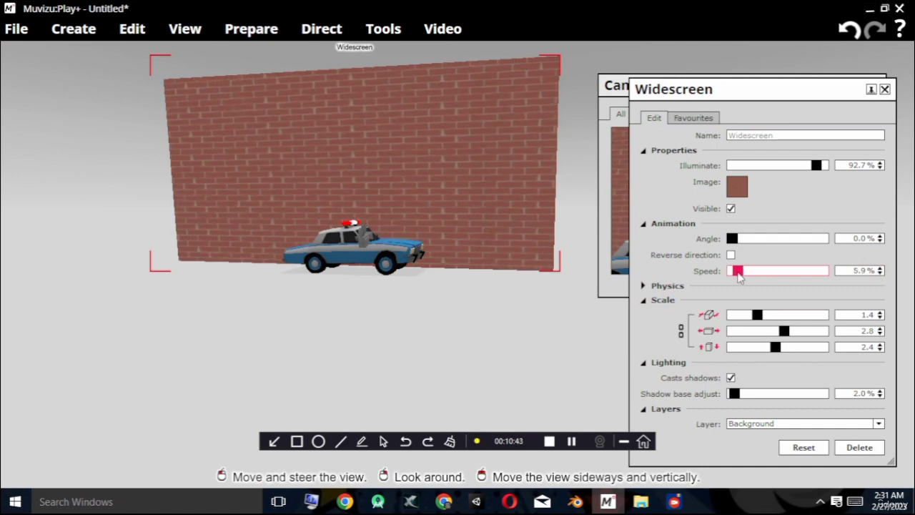
drag(765, 92, 774, 87)
drag(477, 359, 556, 249)
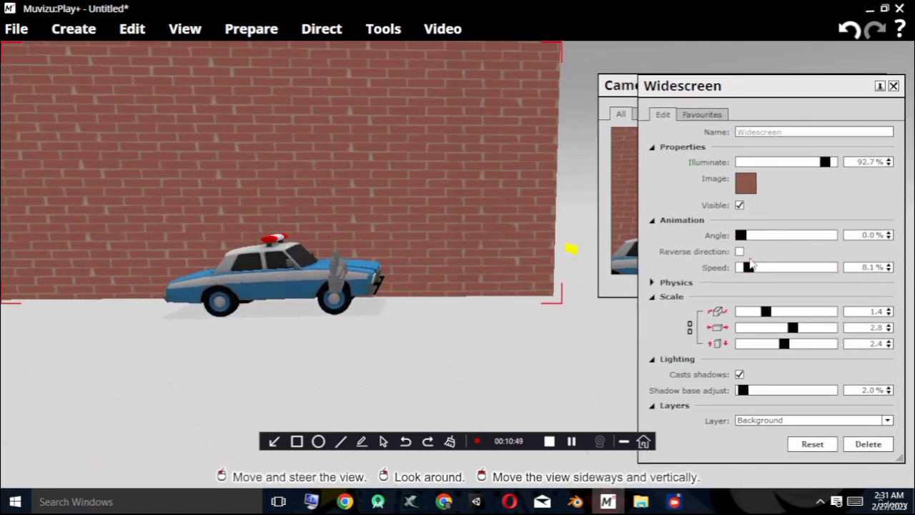
click(739, 252)
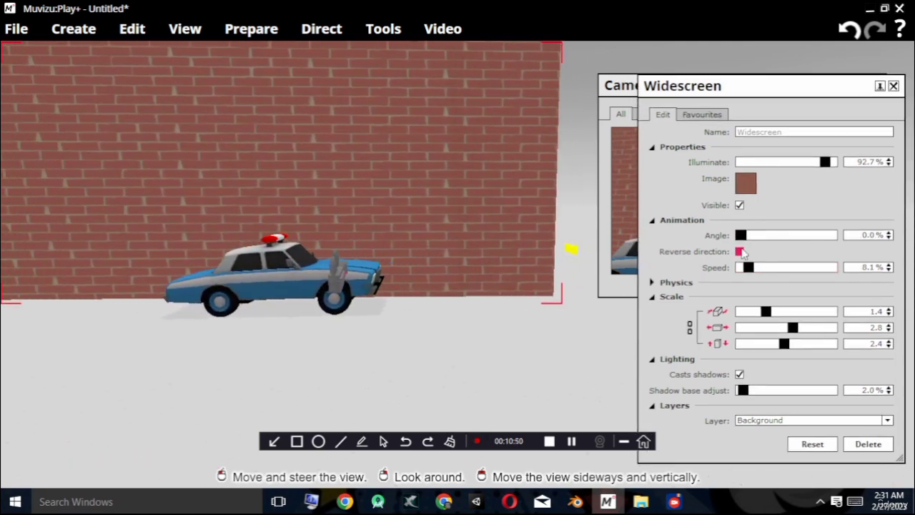
click(894, 86)
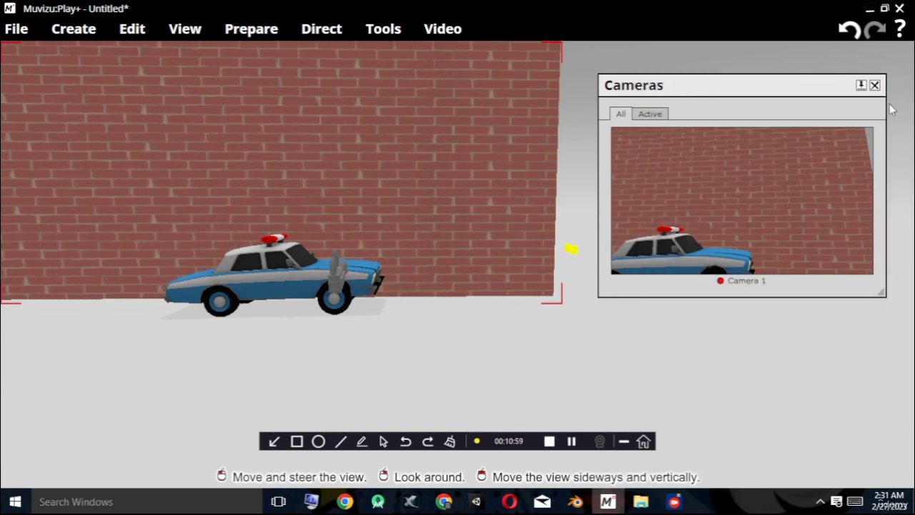
Move Camera 1 just ahead of the police car and angle it back toward the car's front.
click(338, 273)
right_drag(339, 275, 339, 273)
drag(339, 273, 399, 286)
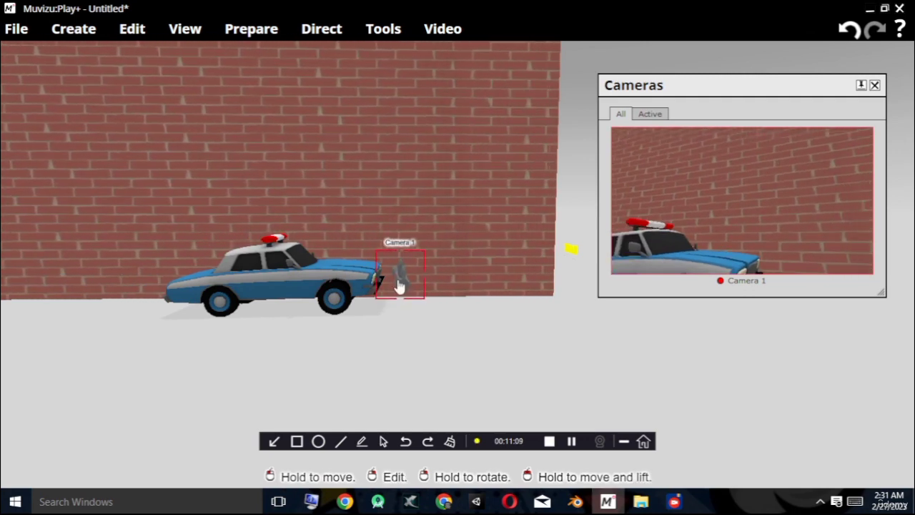
Add a ground plane backdrop to the scene and close the Create dialog.
scroll(362, 363, down, 1)
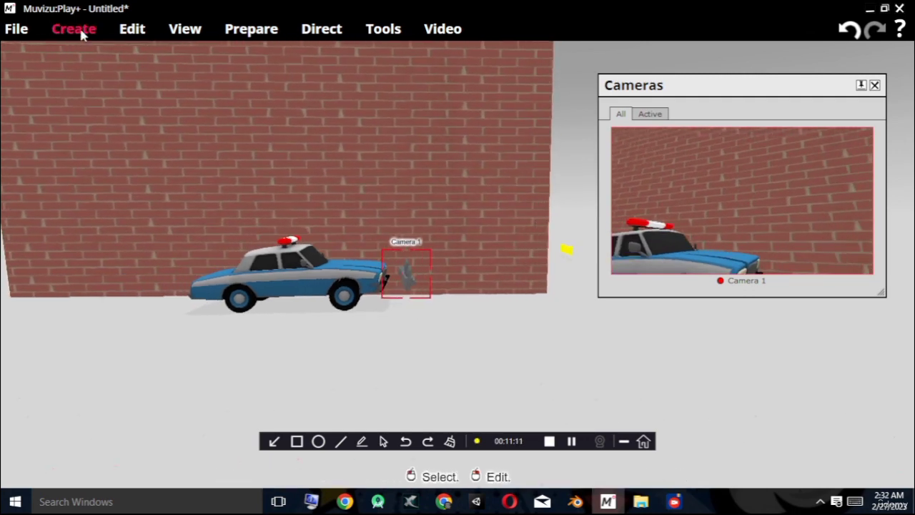
click(81, 32)
click(104, 98)
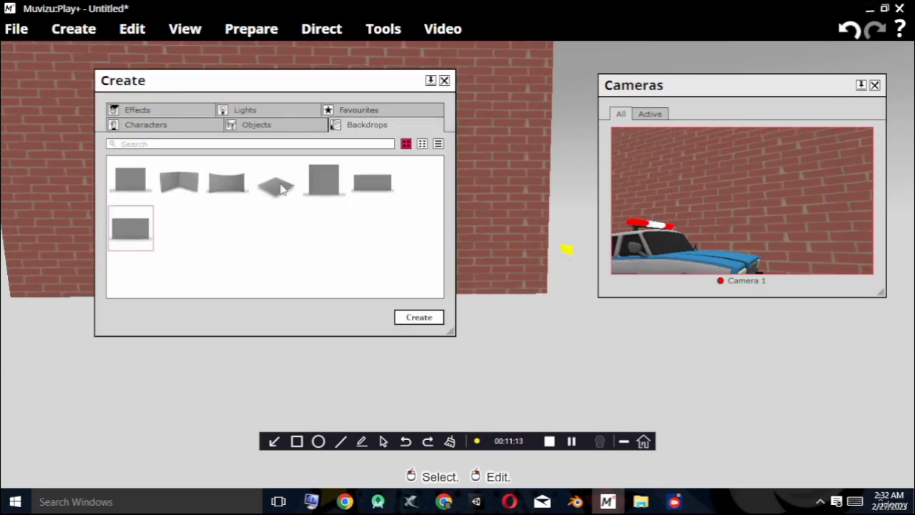
right_drag(550, 343, 551, 381)
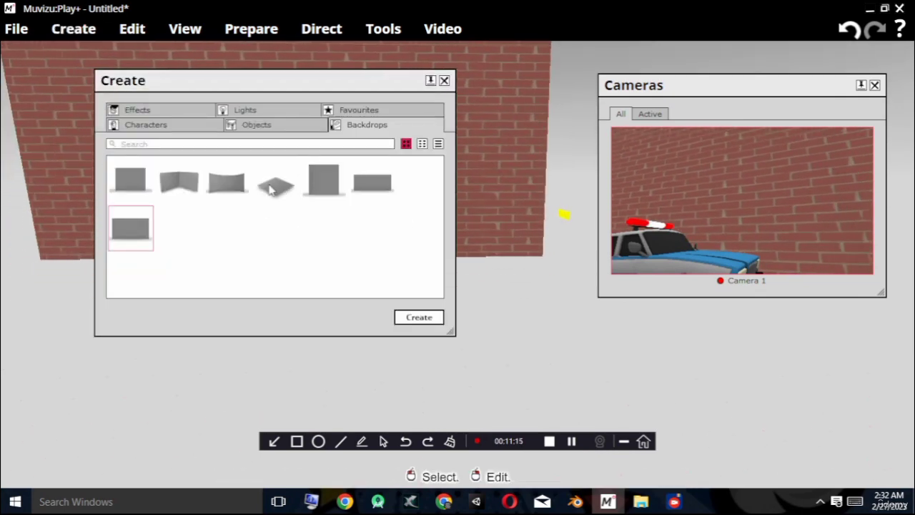
double_click(273, 188)
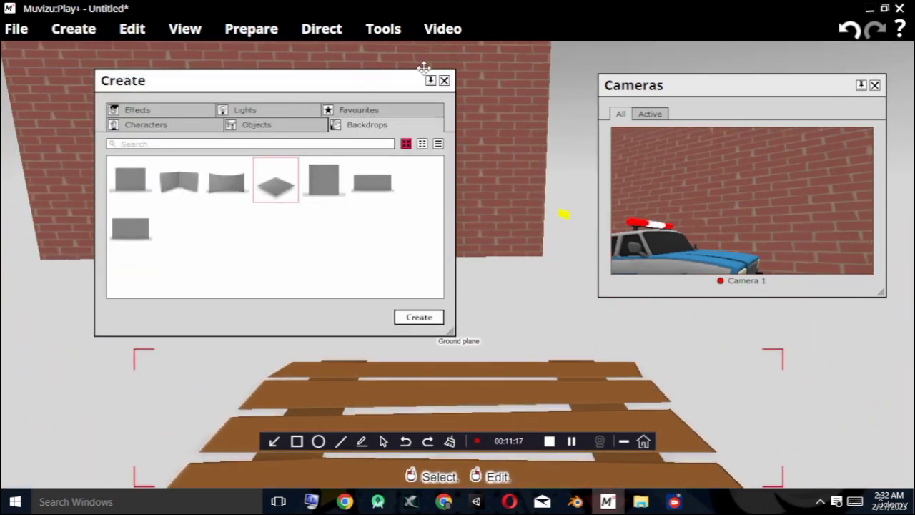
click(445, 81)
Rotate the ground plane so its planks run toward the wall, and move it in front of the police car.
drag(457, 389, 301, 357)
right_drag(308, 358, 374, 320)
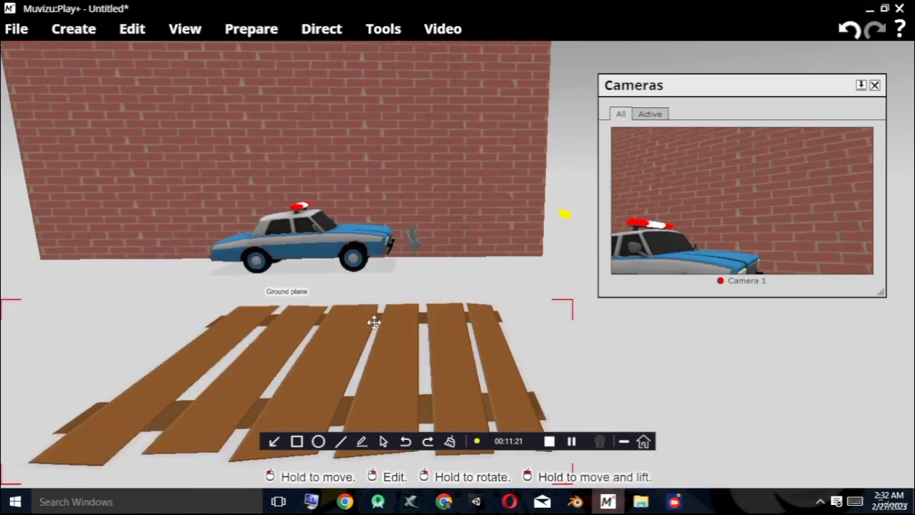
scroll(376, 343, down, 3)
drag(364, 348, 313, 316)
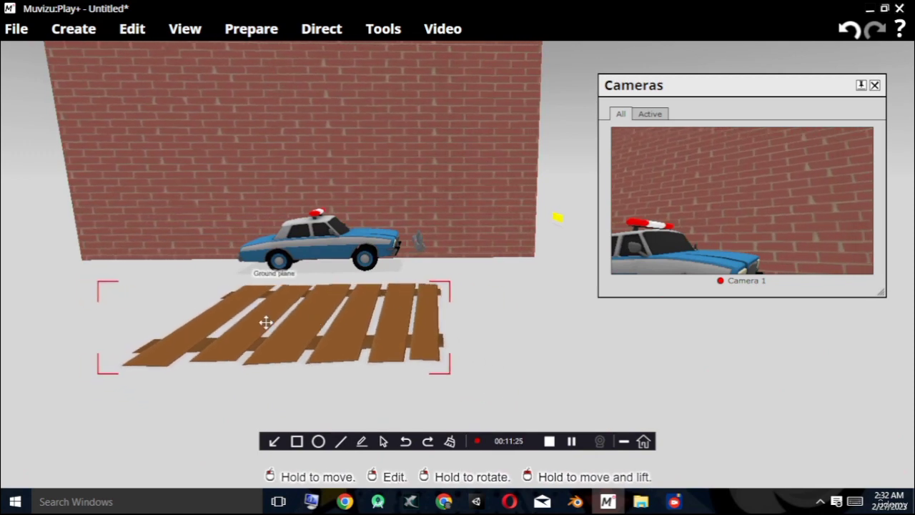
scroll(521, 343, down, 3)
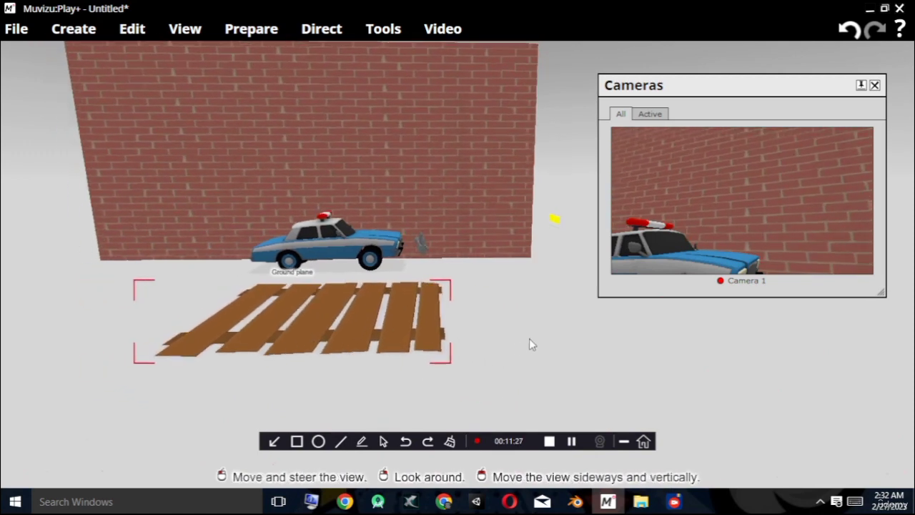
right_drag(526, 340, 529, 347)
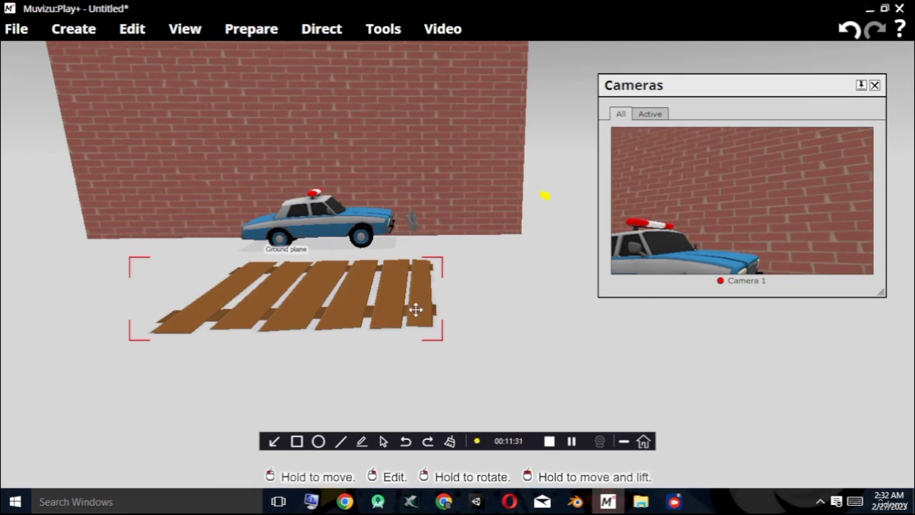
drag(320, 294, 320, 288)
Scale the ground plane uniformly to 2.0 and move it up to the police car's wheels.
double_click(318, 288)
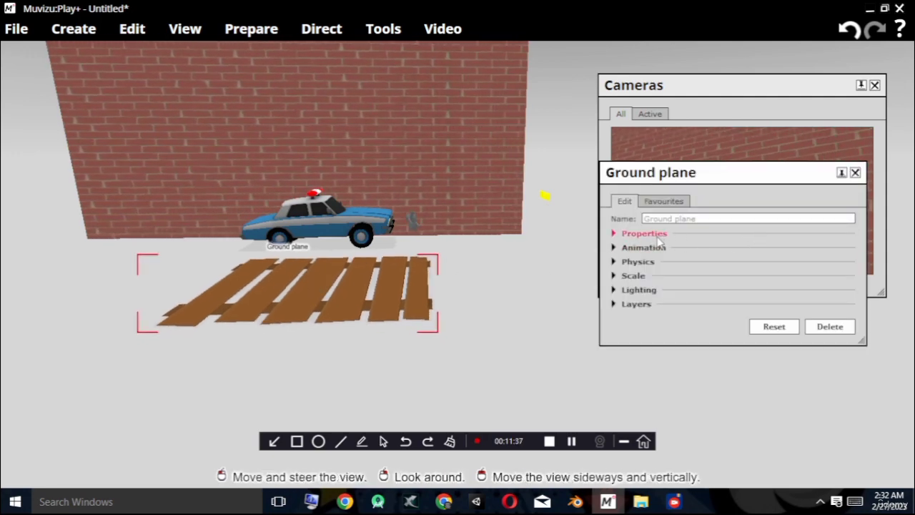
click(632, 276)
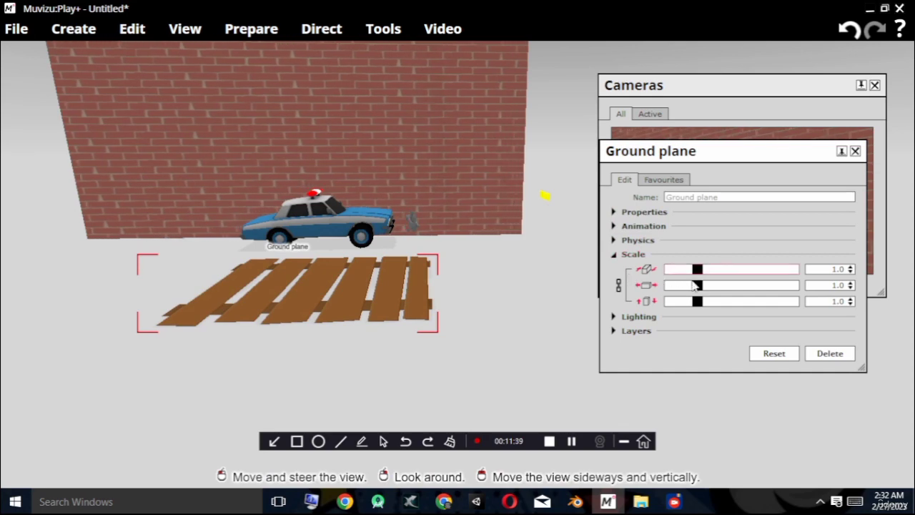
drag(703, 268, 720, 272)
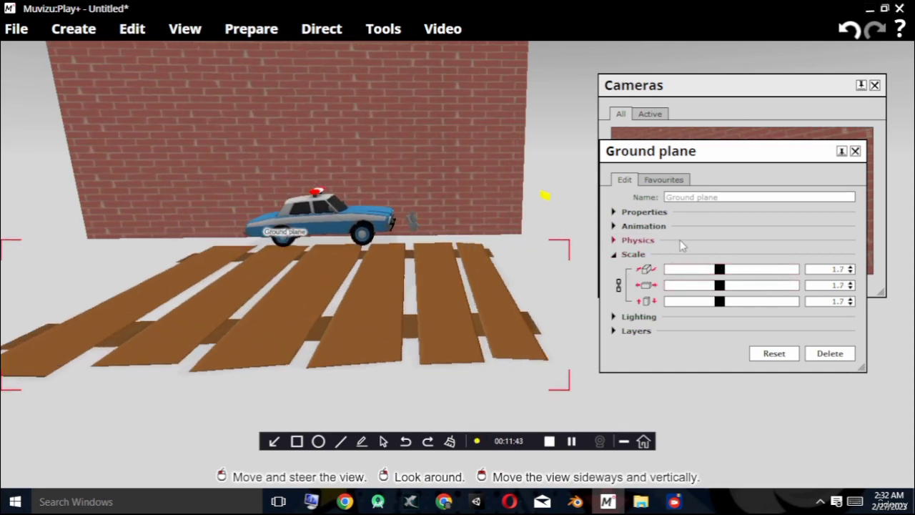
drag(390, 302, 387, 314)
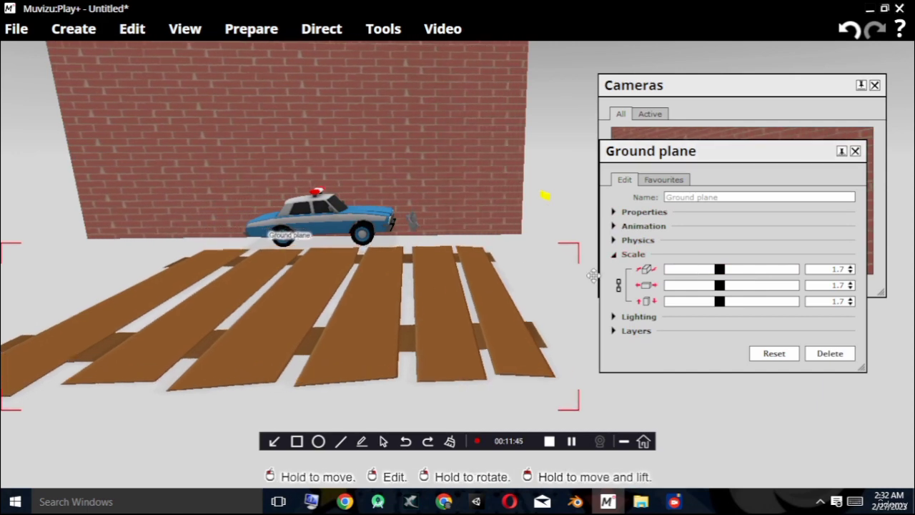
drag(719, 270, 727, 270)
drag(403, 319, 371, 298)
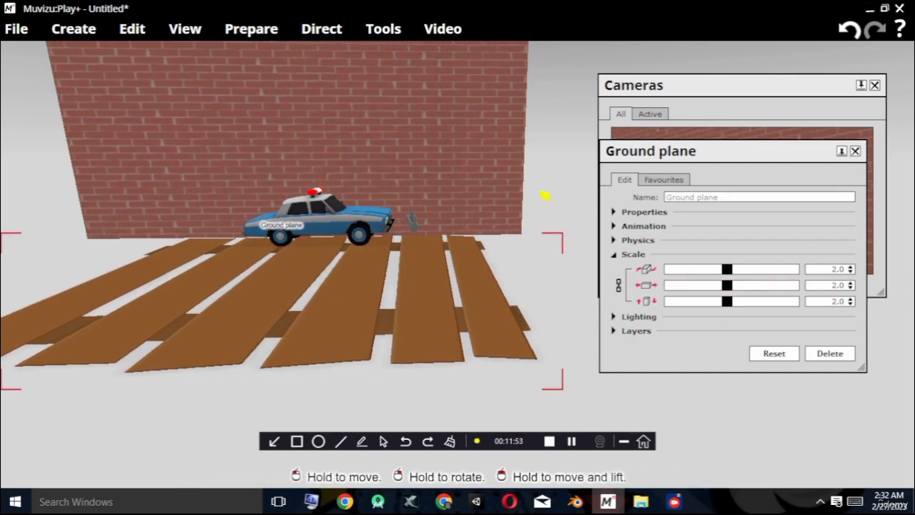
Replace the ground plane's planks image with the olive-brown cracked earth texture from the Ground category and set its illumination to 52.2%.
click(644, 212)
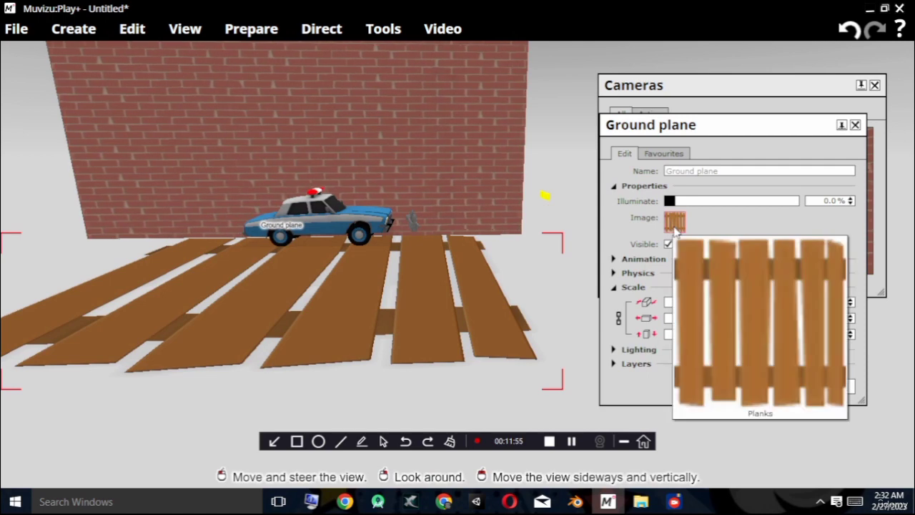
click(675, 223)
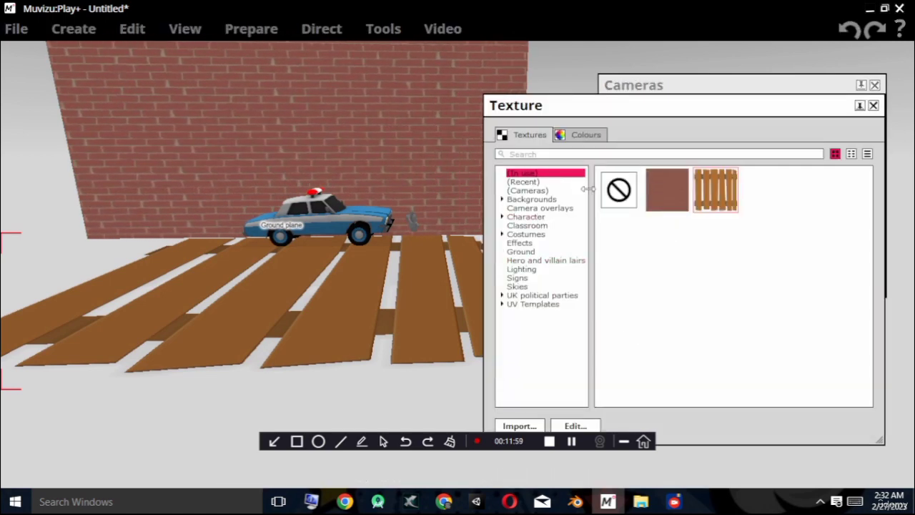
click(520, 251)
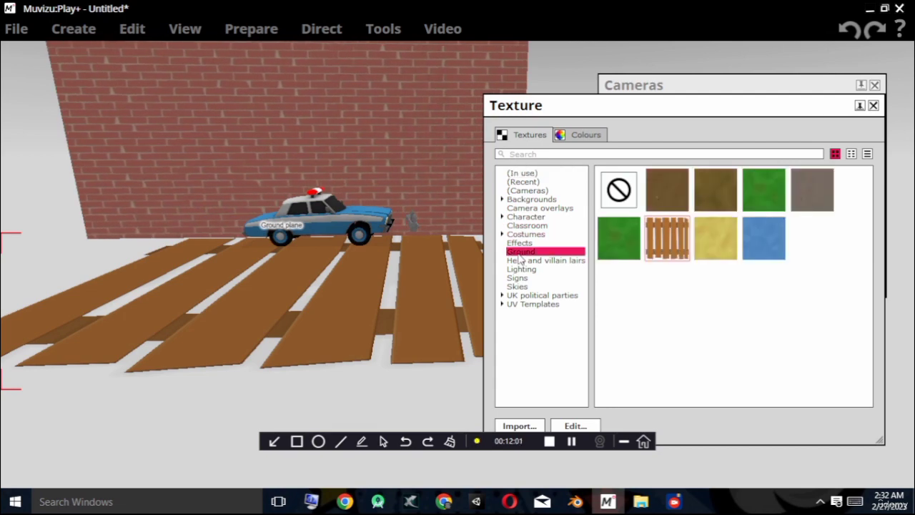
click(717, 192)
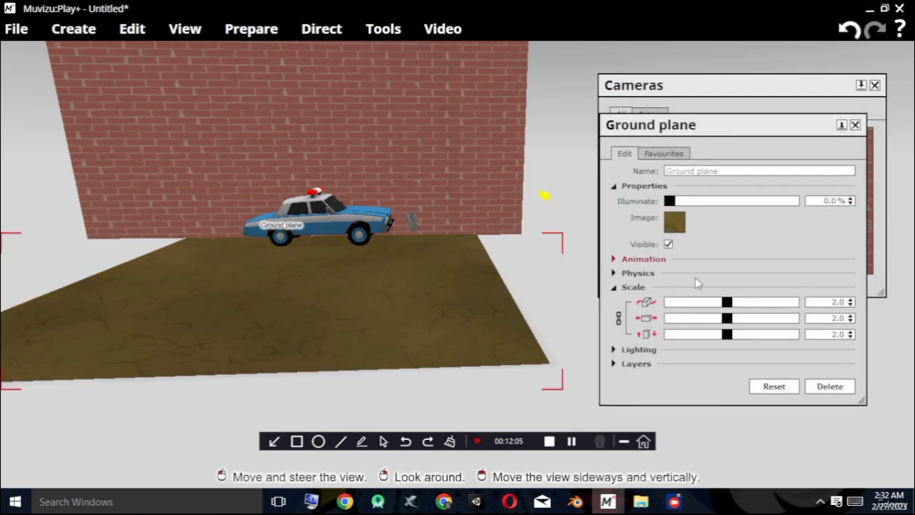
drag(669, 200, 736, 204)
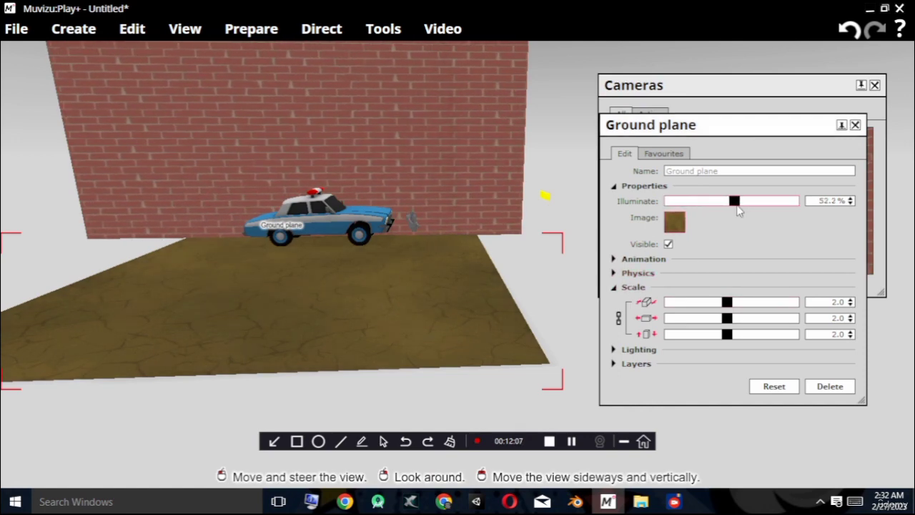
Set the ground plane's texture animation speed to 10% with the angle kept at 0%, and close its settings.
click(625, 260)
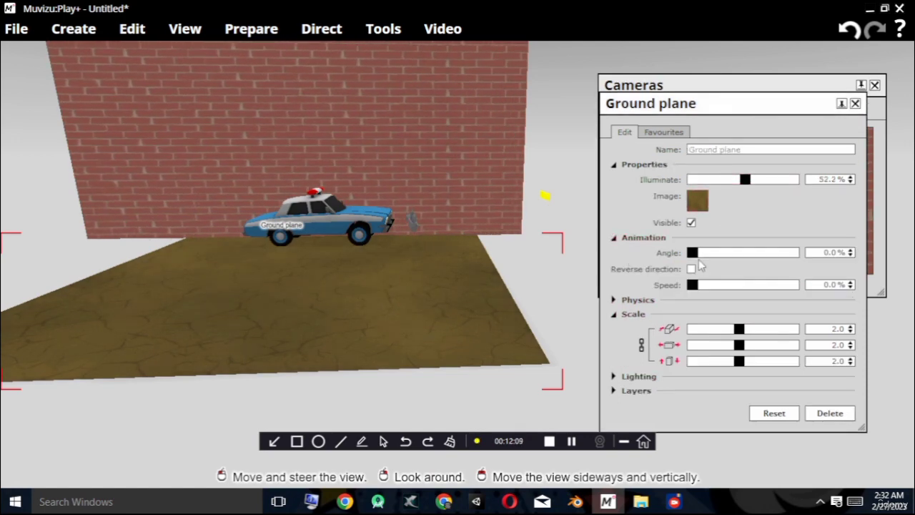
drag(692, 285, 703, 285)
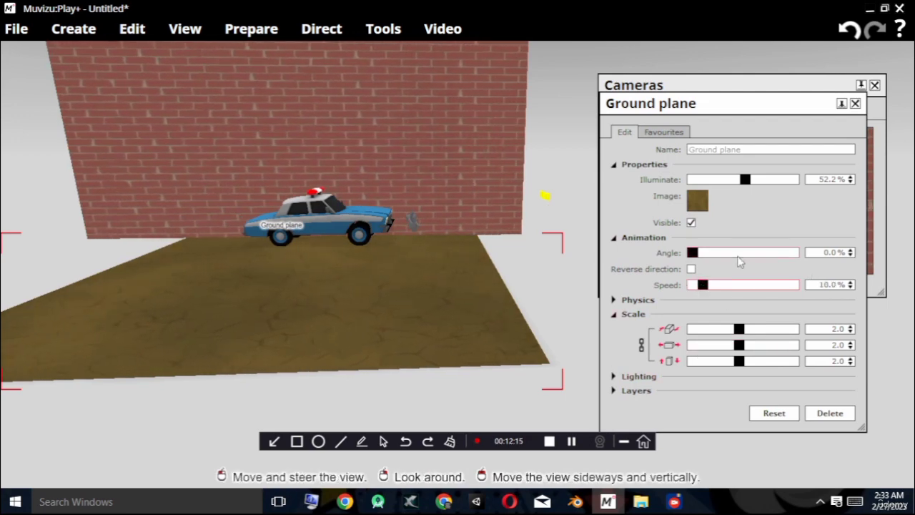
scroll(364, 262, up, 5)
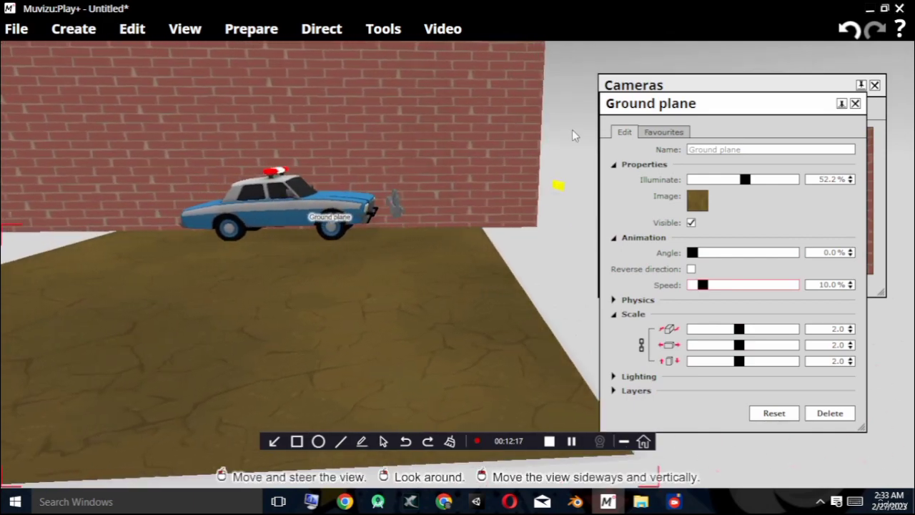
right_drag(572, 130, 574, 154)
drag(574, 154, 568, 97)
drag(413, 352, 427, 341)
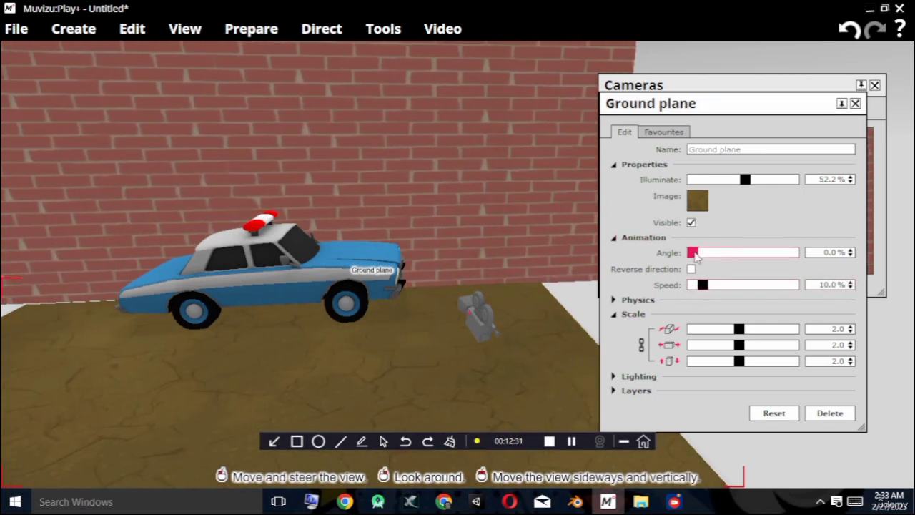
mouse_move(695, 256)
mouse_down()
mouse_move(738, 255)
mouse_move(691, 264)
mouse_up()
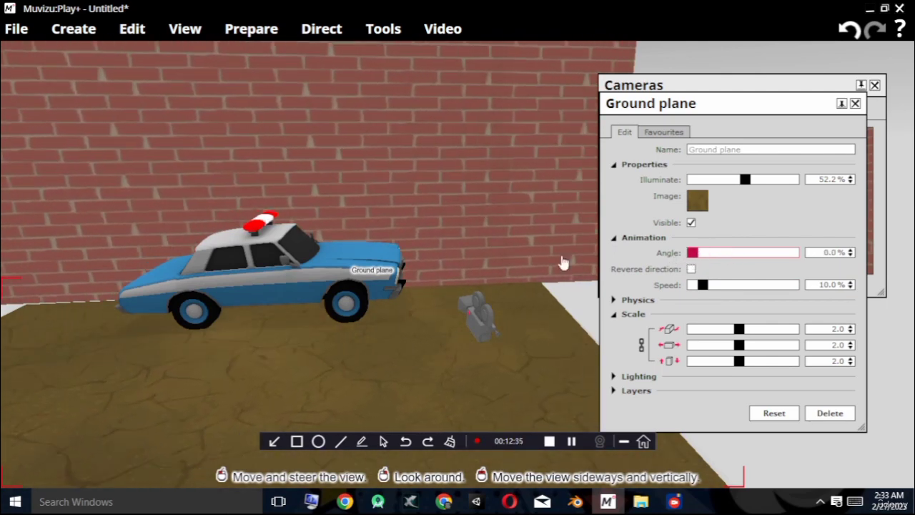
drag(737, 105, 478, 94)
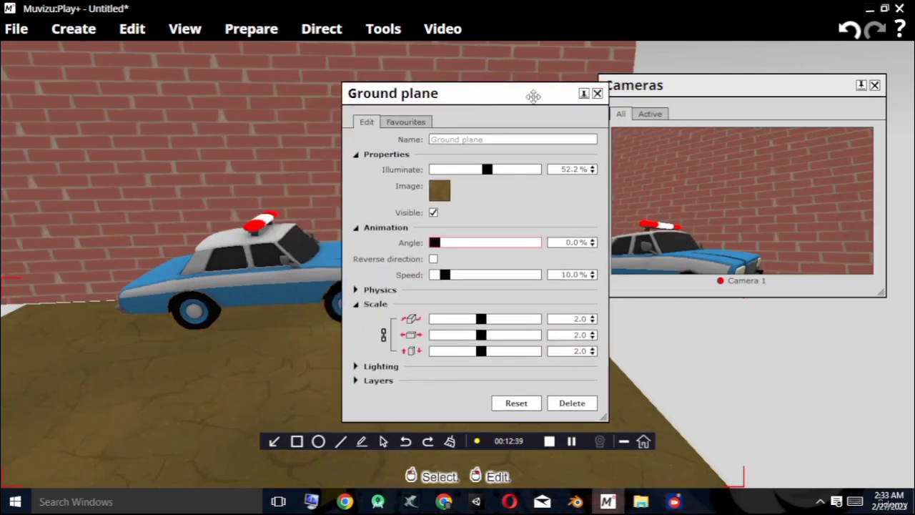
click(597, 94)
Try Camera 1 at different positions around the police car, and place it low just ahead of the front bumper, facing back toward the car.
drag(765, 370, 764, 390)
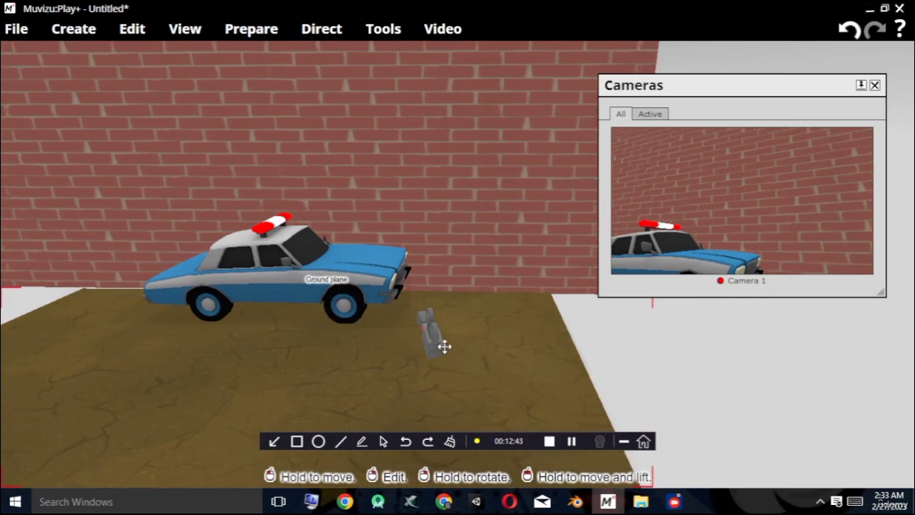
drag(436, 342, 486, 214)
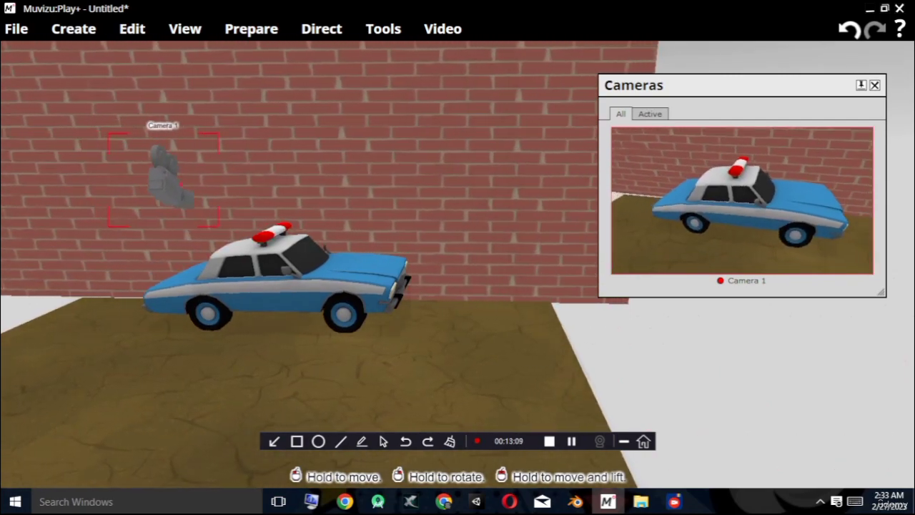
right_drag(342, 379, 343, 398)
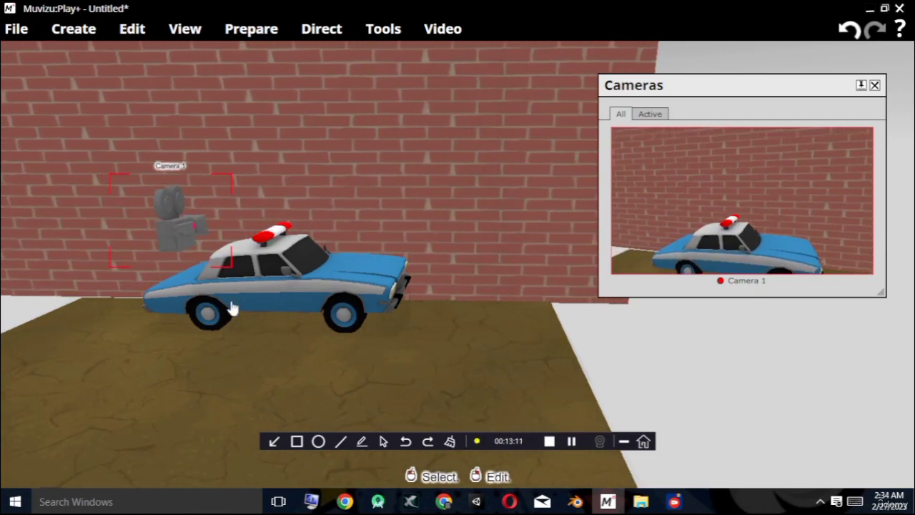
scroll(232, 307, down, 2)
drag(228, 237, 321, 327)
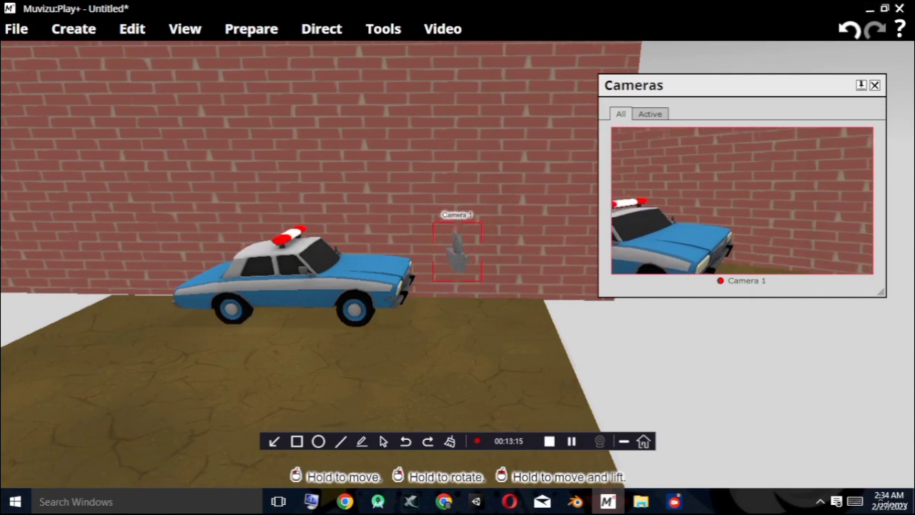
right_drag(483, 265, 485, 284)
drag(485, 282, 472, 286)
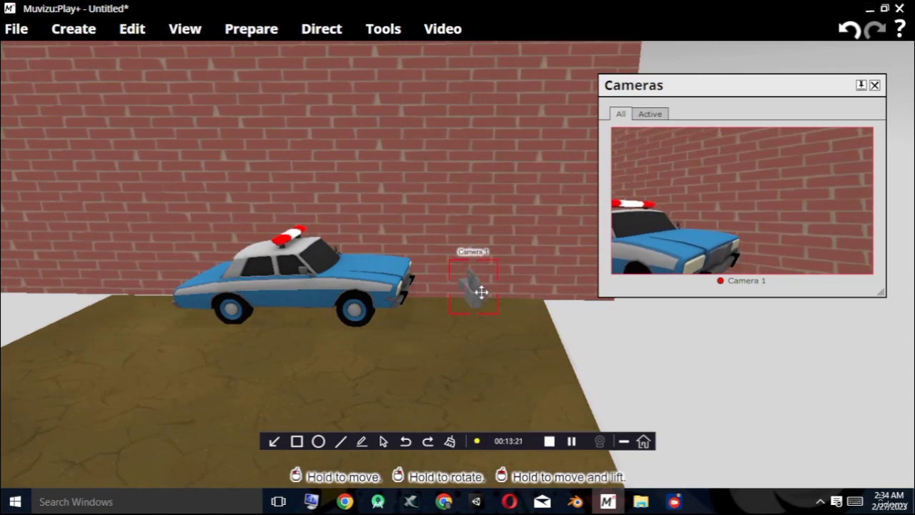
right_click(330, 276)
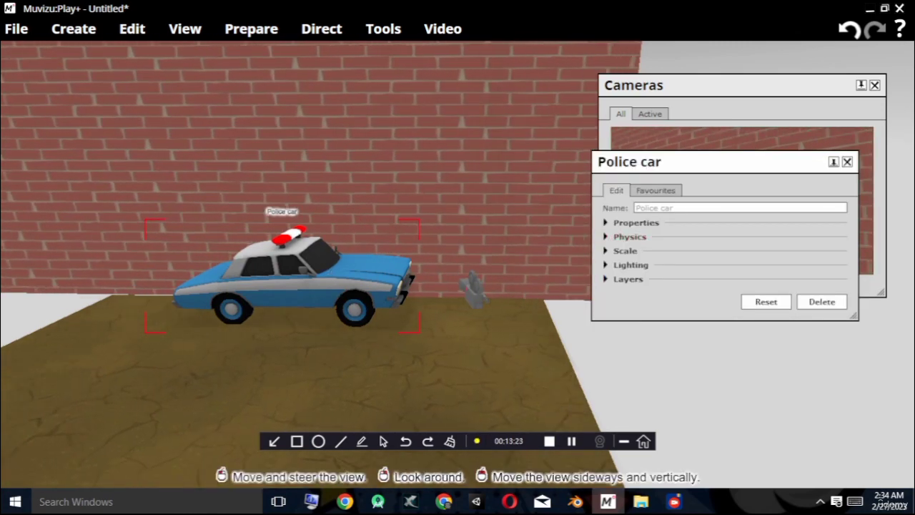
click(847, 162)
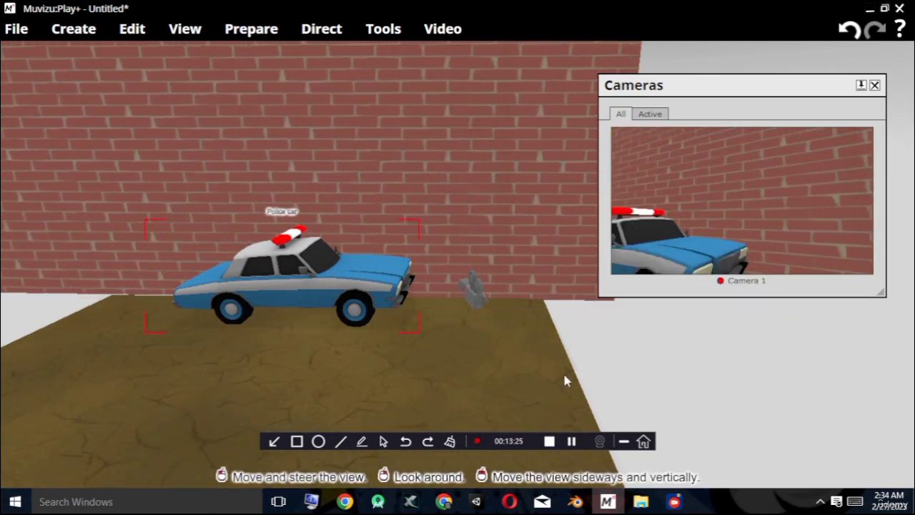
click(551, 443)
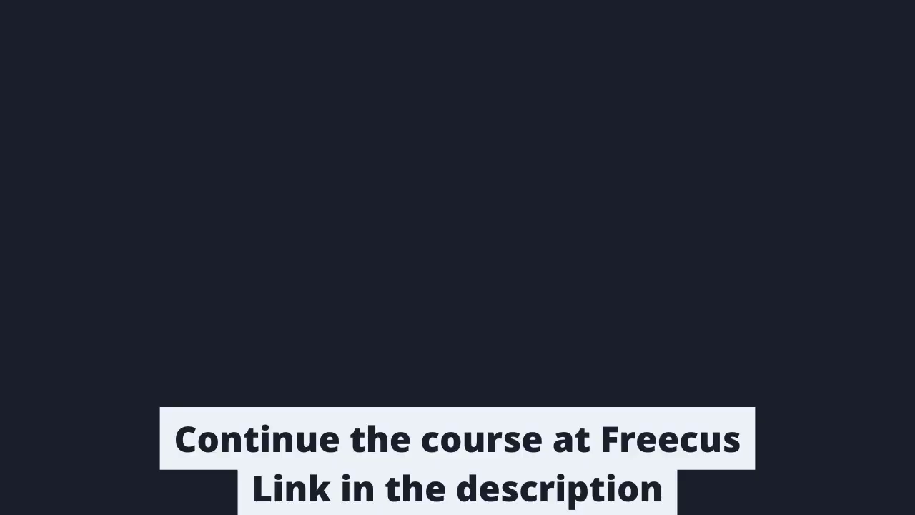